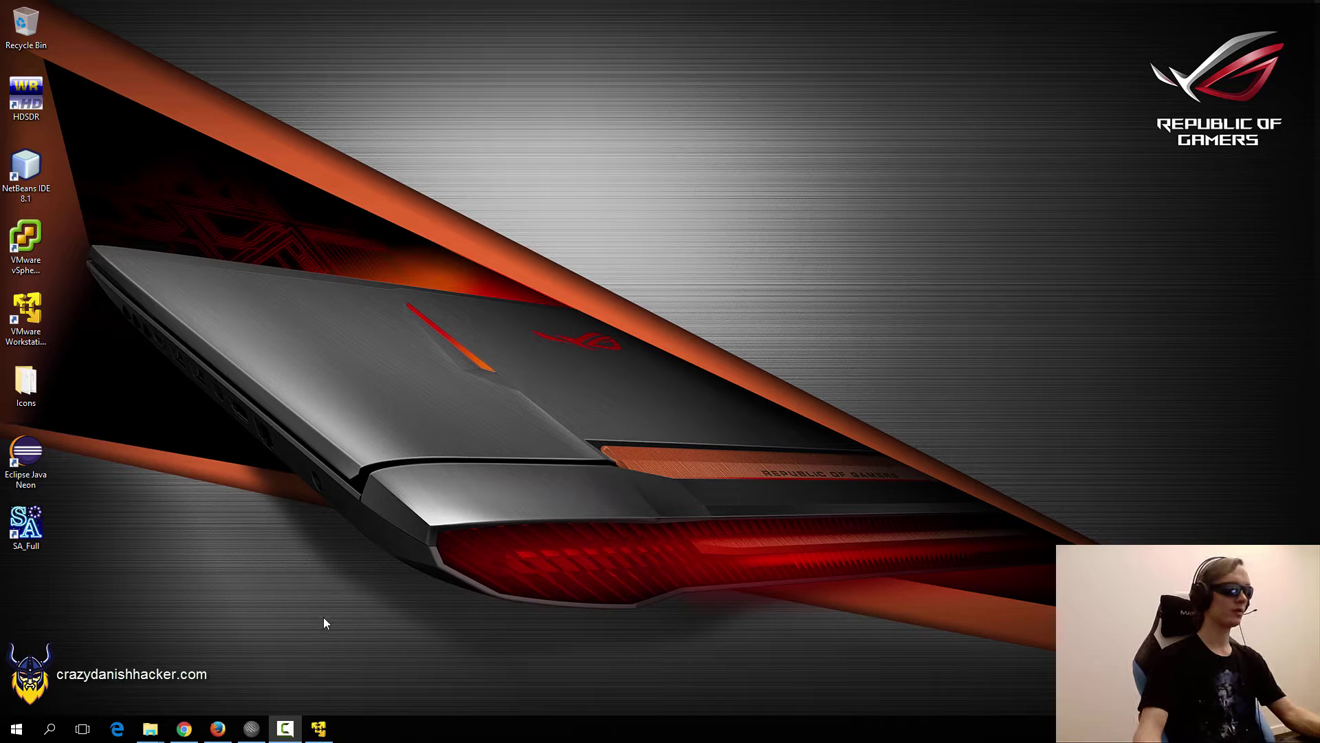
Bring the Firefox window with the Nuand bladeRF support page to the front.
{"action": "left_click", "coordinate": [218, 729]}
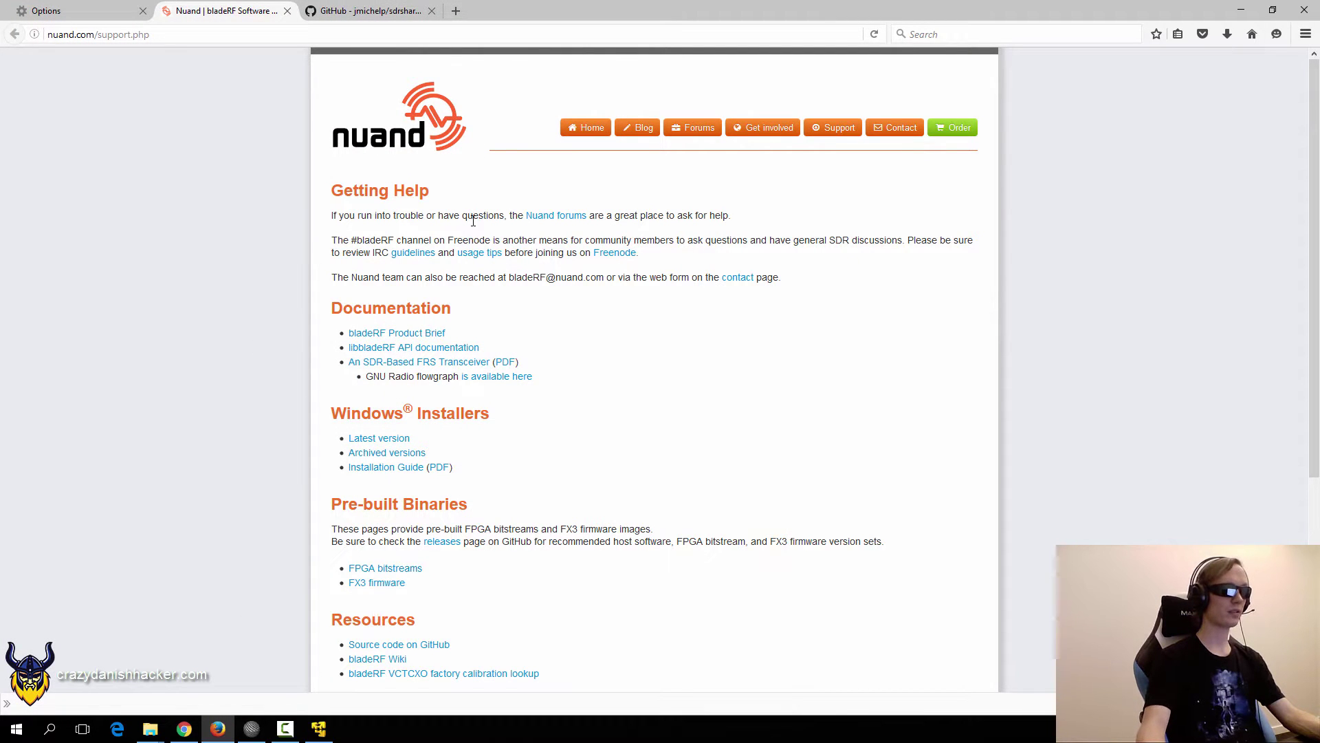
Open the bladeRF Installation Guide link from the Nuand support page in a new tab.
{"action": "scroll", "coordinate": [562, 378], "scroll_direction": "down", "scroll_amount": 2}
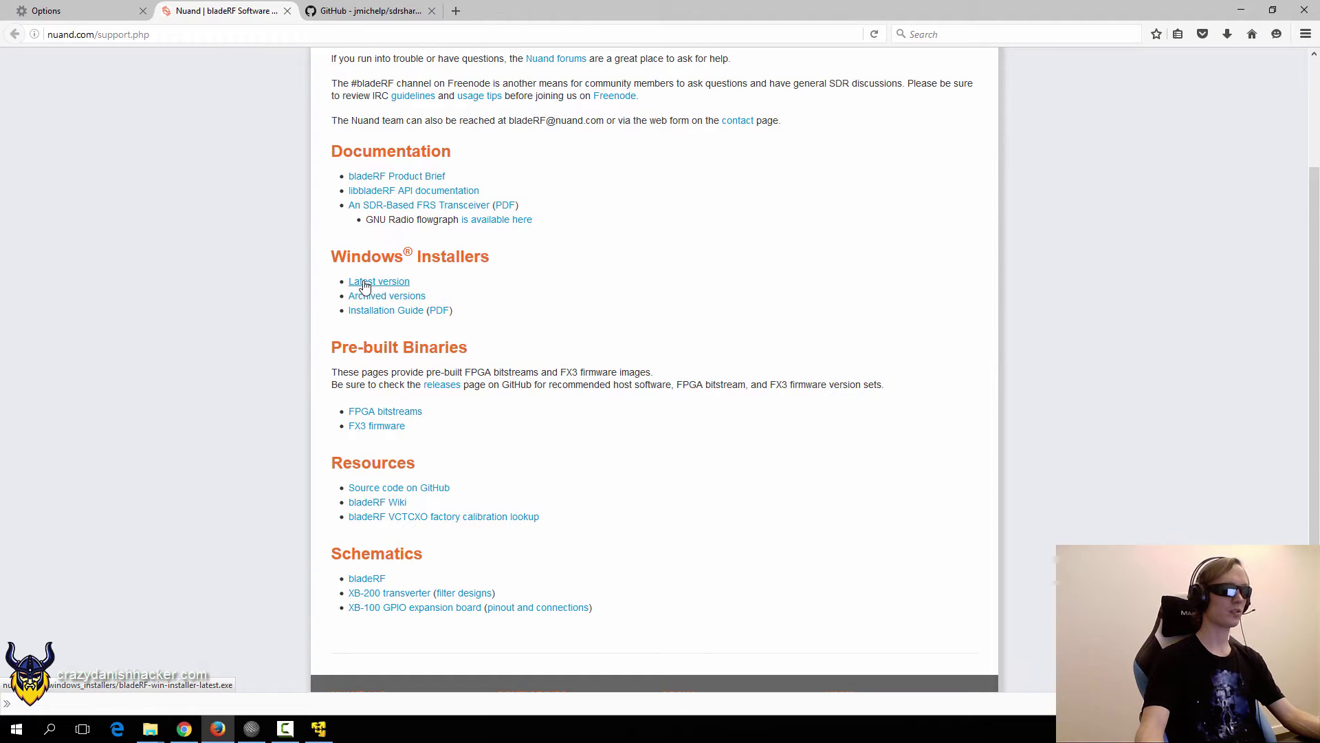
{"action": "left_click_drag", "start_coordinate": [410, 283], "coordinate": [352, 287]}
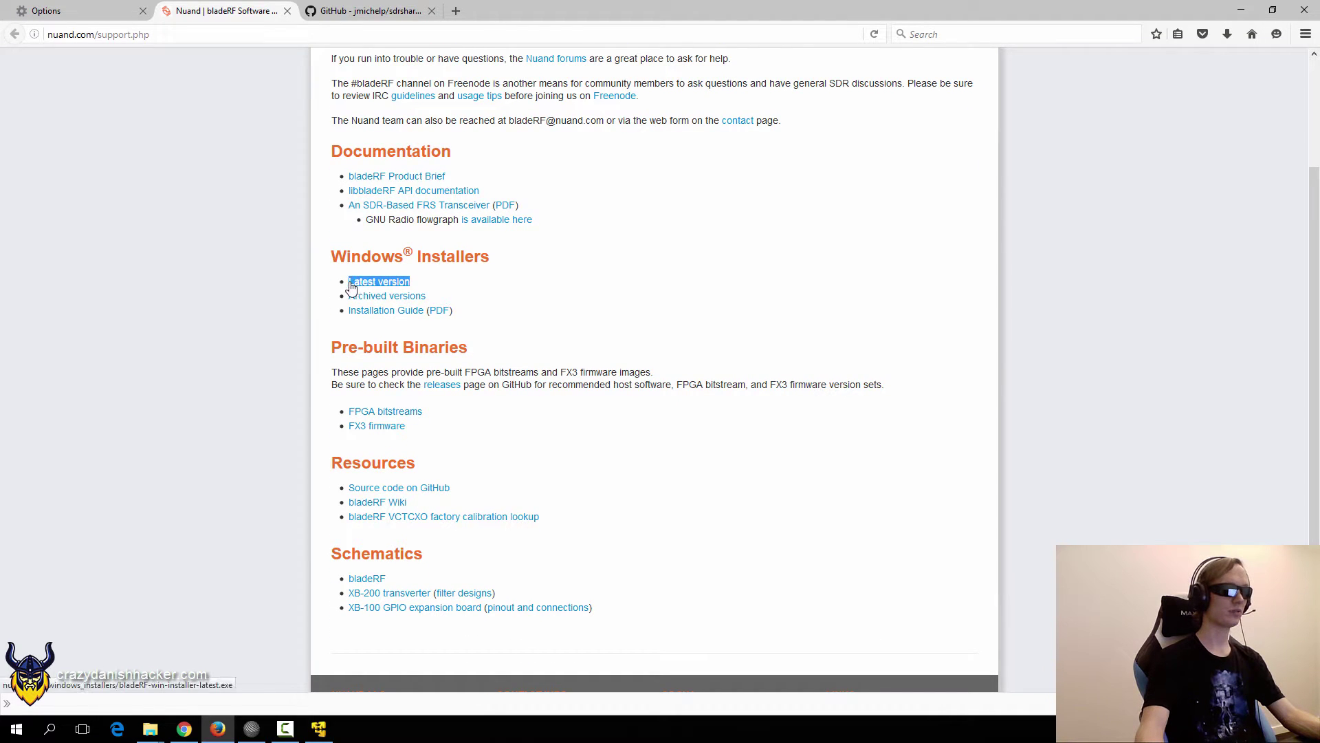
{"action": "right_click", "coordinate": [402, 311]}
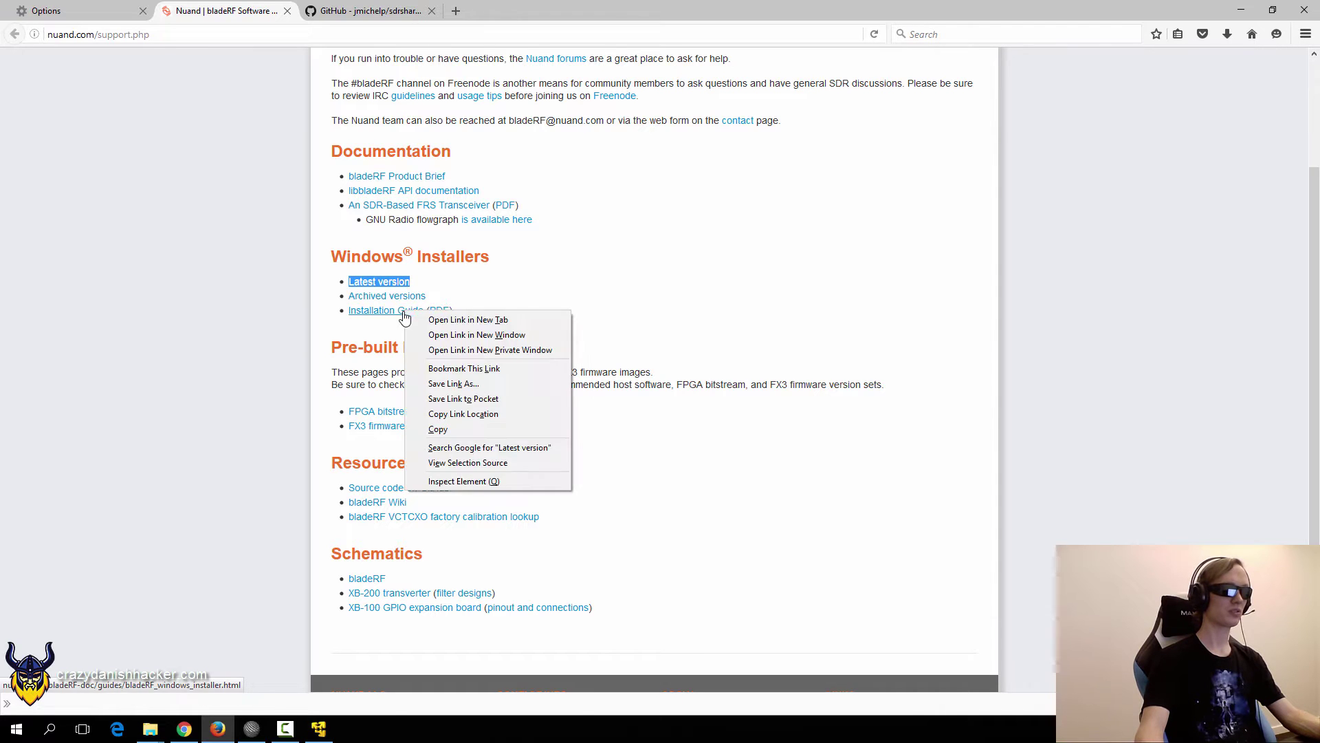
{"action": "left_click", "coordinate": [447, 319]}
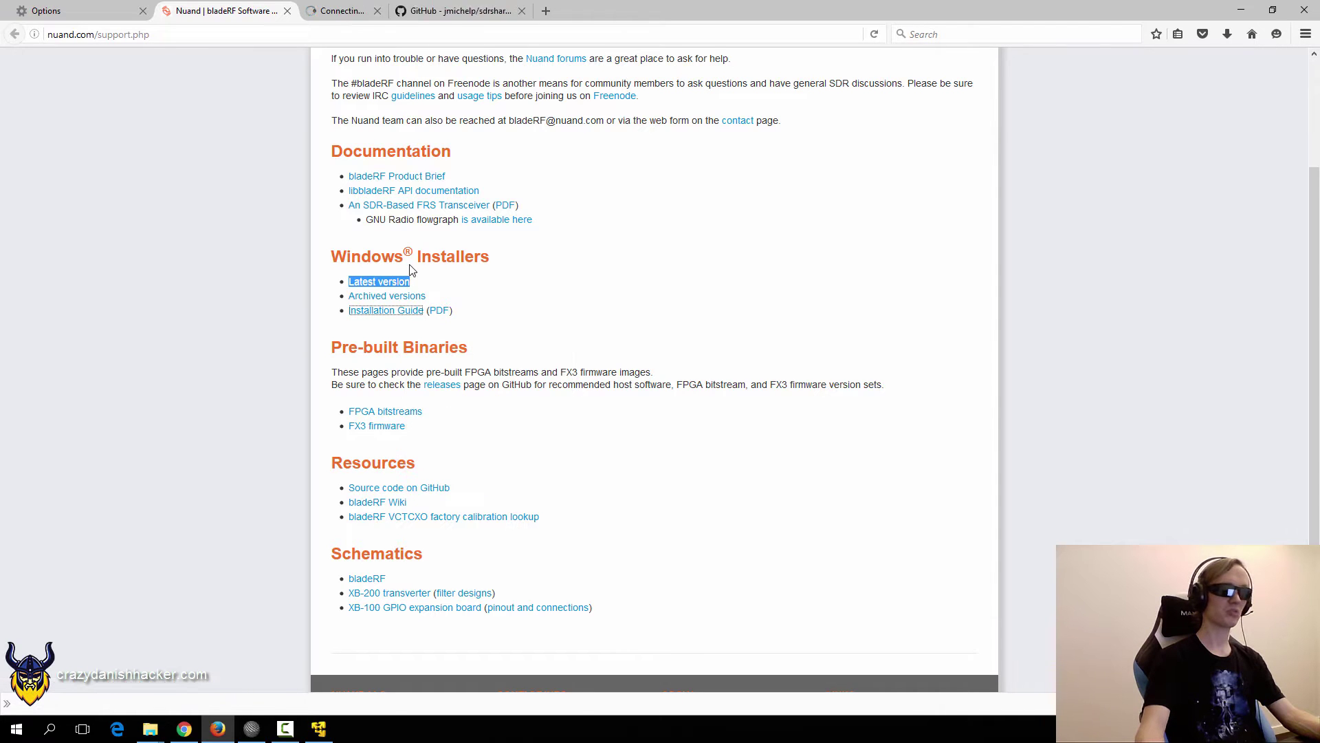
{"action": "left_click", "coordinate": [356, 15]}
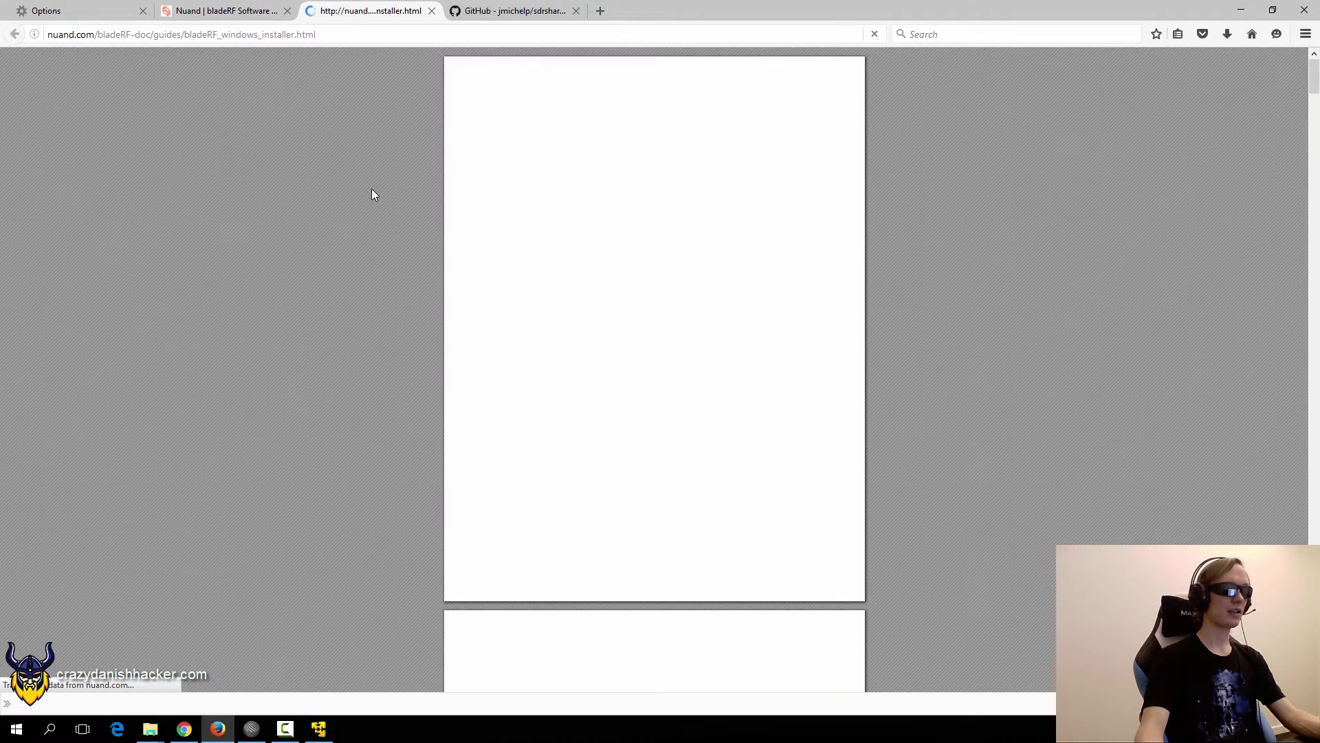
Read through the Windows install guide PDF, then go to the sdrsharp-bladerf repository tab.
{"action": "scroll", "coordinate": [431, 233], "scroll_direction": "down", "scroll_amount": 5}
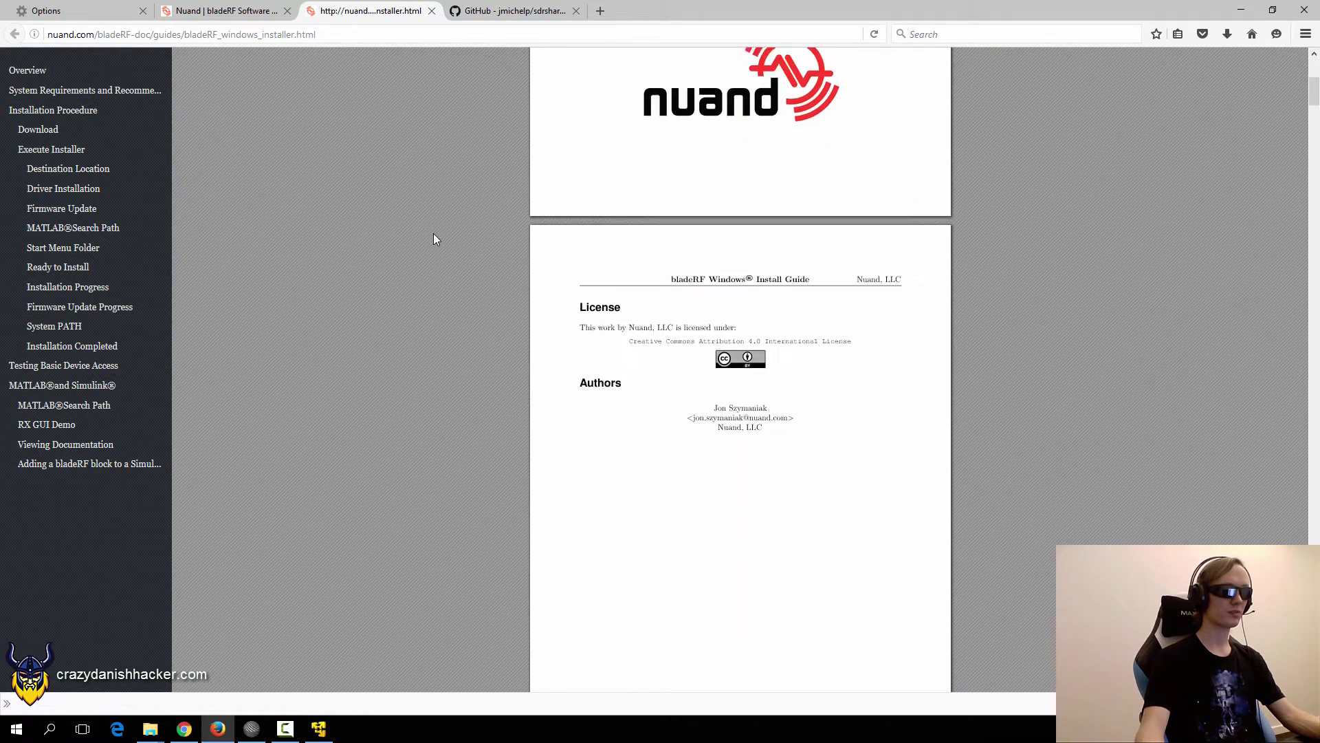
{"action": "scroll", "coordinate": [434, 239], "scroll_direction": "down", "scroll_amount": 8}
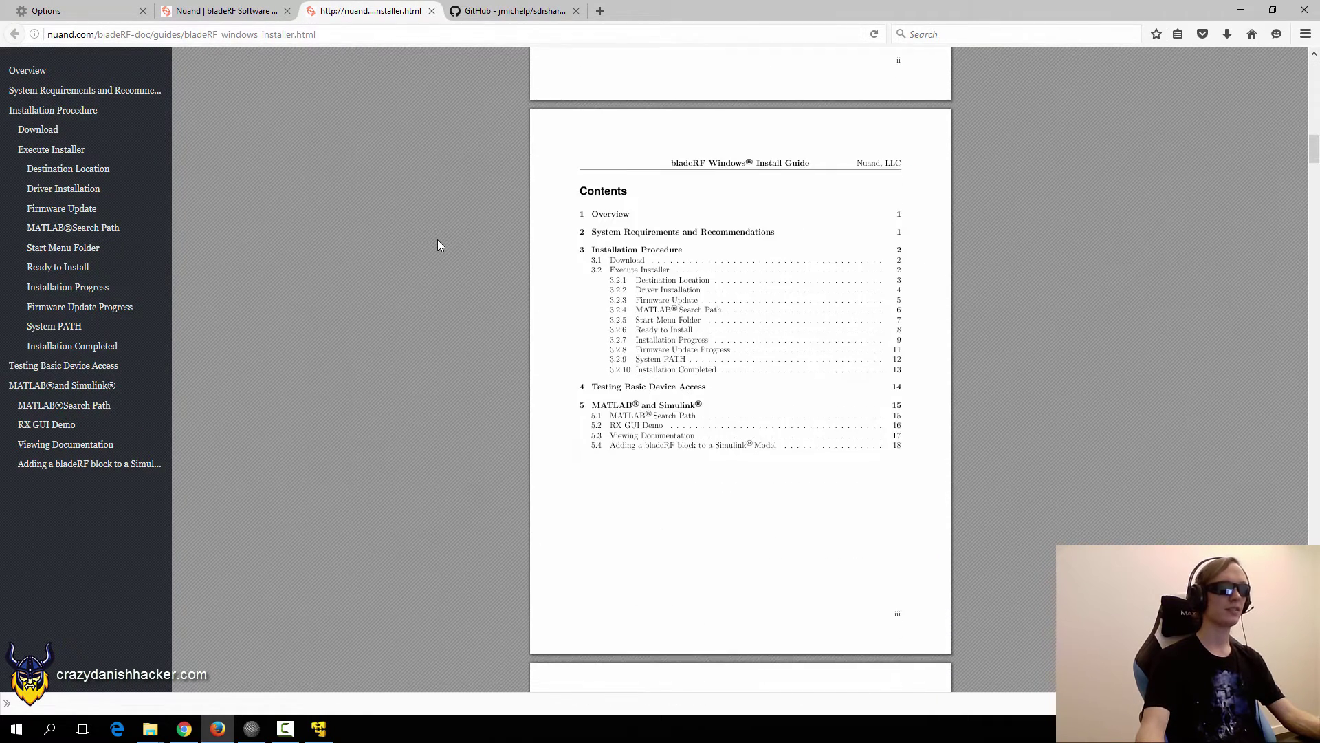
{"action": "scroll", "coordinate": [438, 240], "scroll_direction": "down", "scroll_amount": 10}
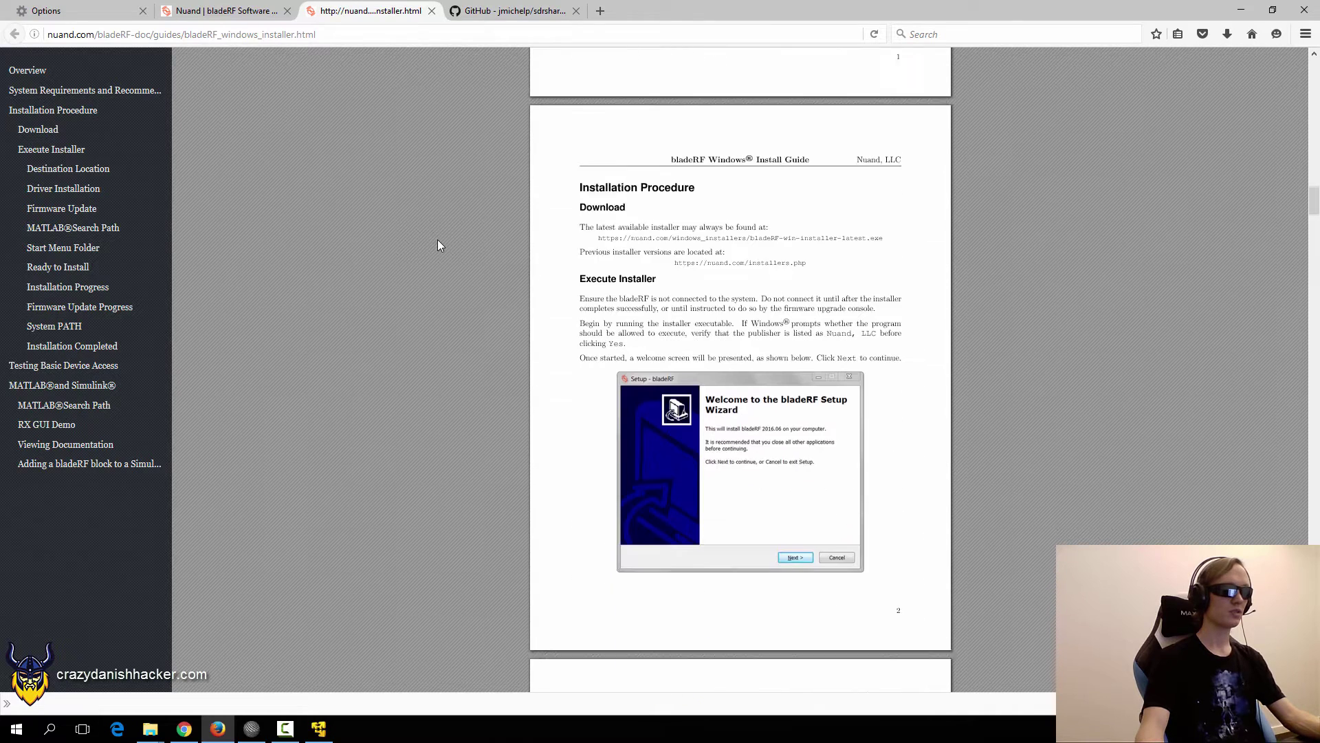
{"action": "scroll", "coordinate": [437, 240], "scroll_direction": "down", "scroll_amount": 5}
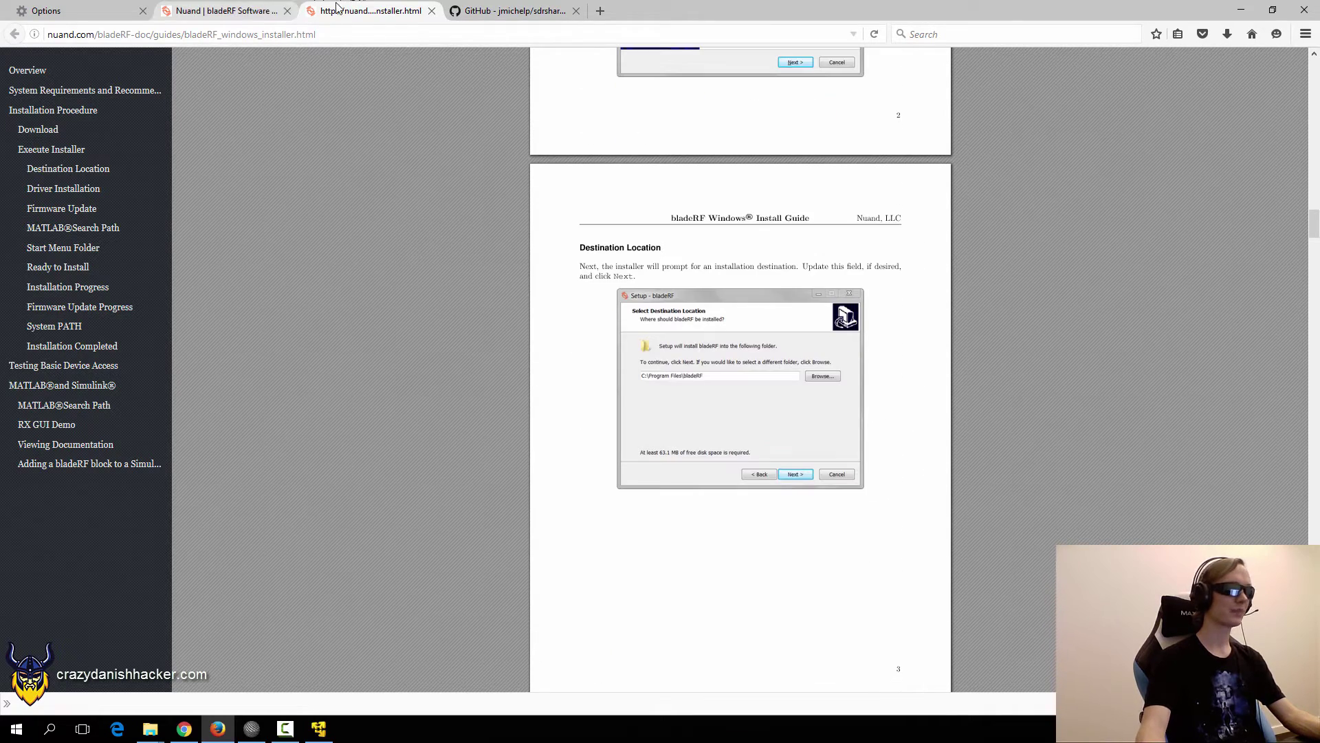
{"action": "left_click", "coordinate": [249, 10]}
{"action": "left_click", "coordinate": [378, 10]}
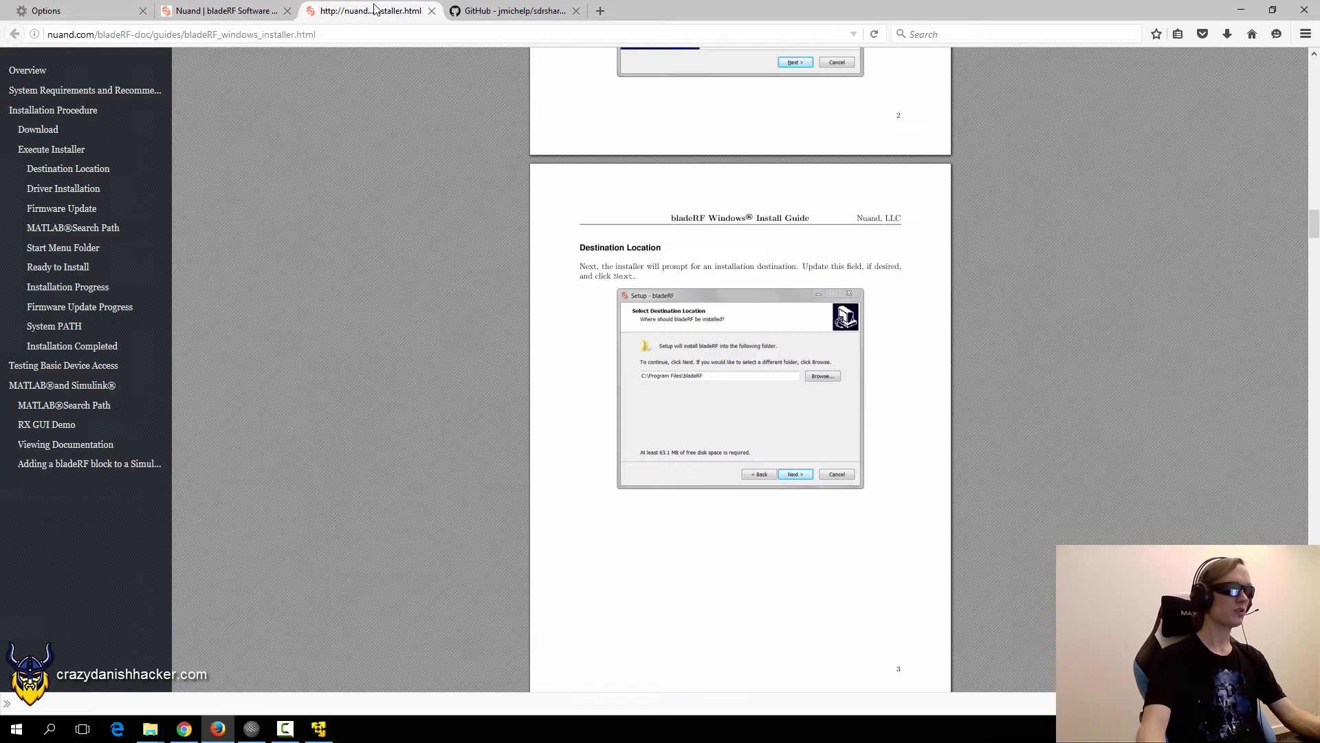
{"action": "left_click", "coordinate": [508, 11]}
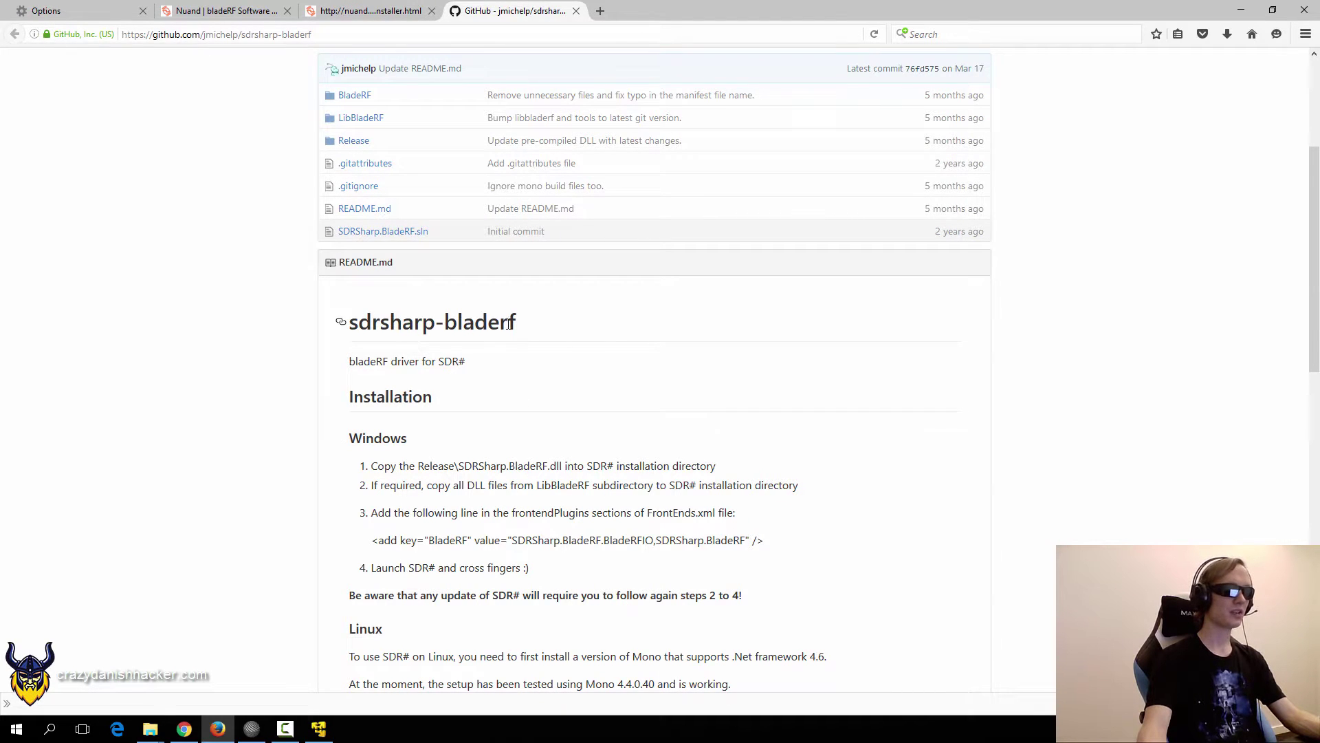
Read the README's installation steps, highlighting the SDRSharp.BladeRF.dll file name.
{"action": "scroll", "coordinate": [640, 344], "scroll_direction": "down", "scroll_amount": 2}
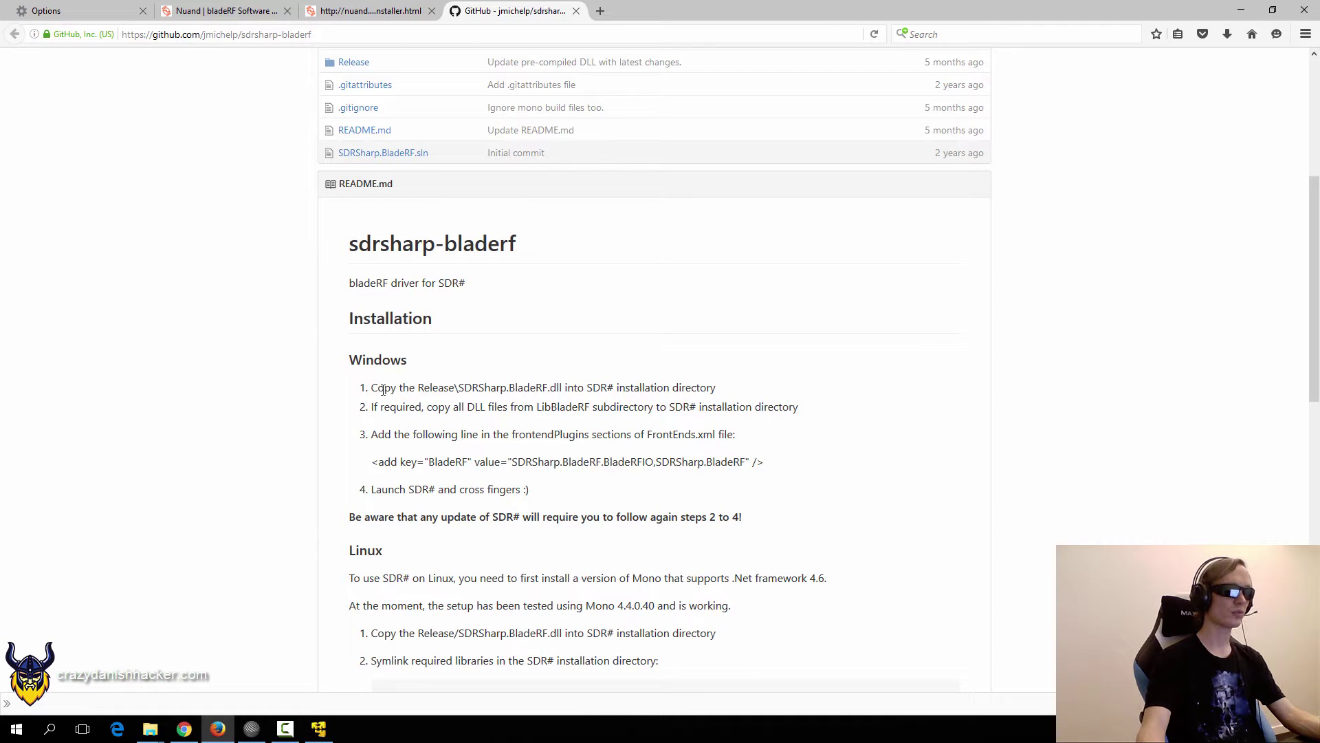
{"action": "scroll", "coordinate": [385, 309], "scroll_direction": "up", "scroll_amount": 5}
{"action": "scroll", "coordinate": [426, 364], "scroll_direction": "down", "scroll_amount": 7}
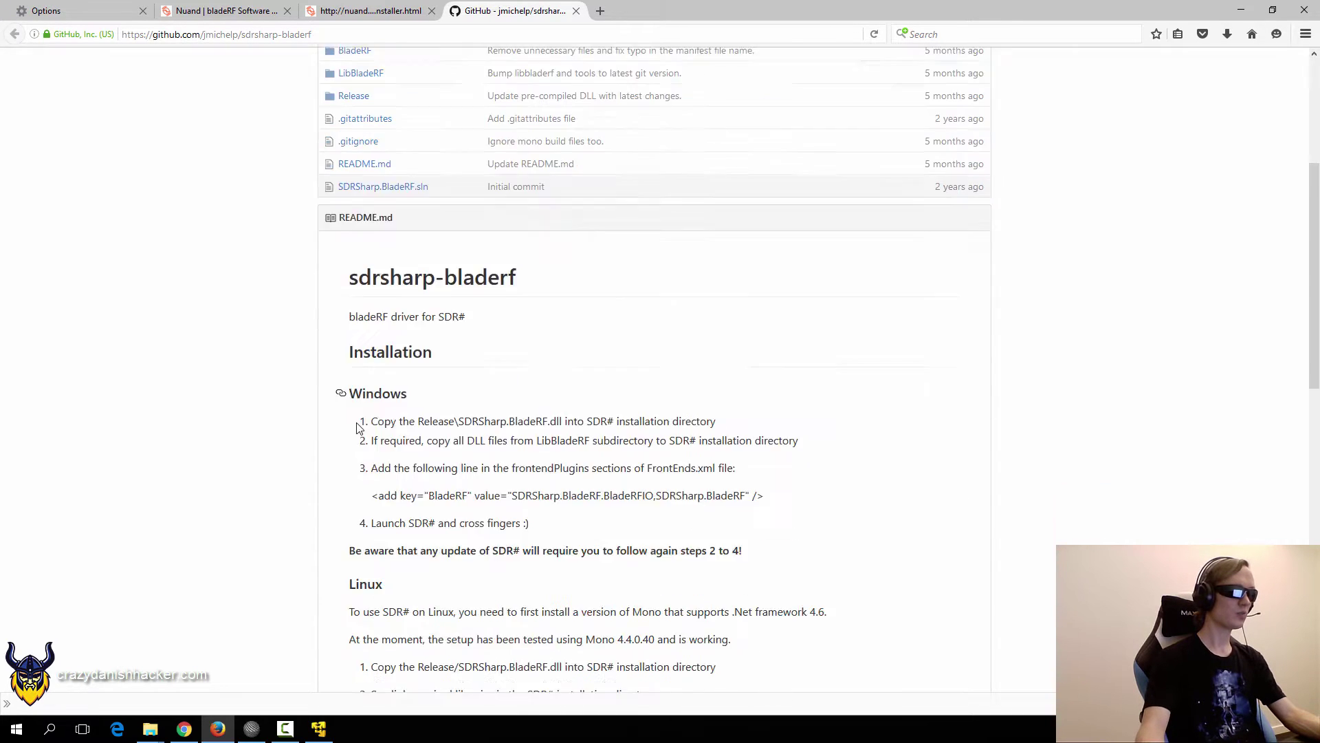
{"action": "left_click_drag", "start_coordinate": [470, 308], "coordinate": [557, 308]}
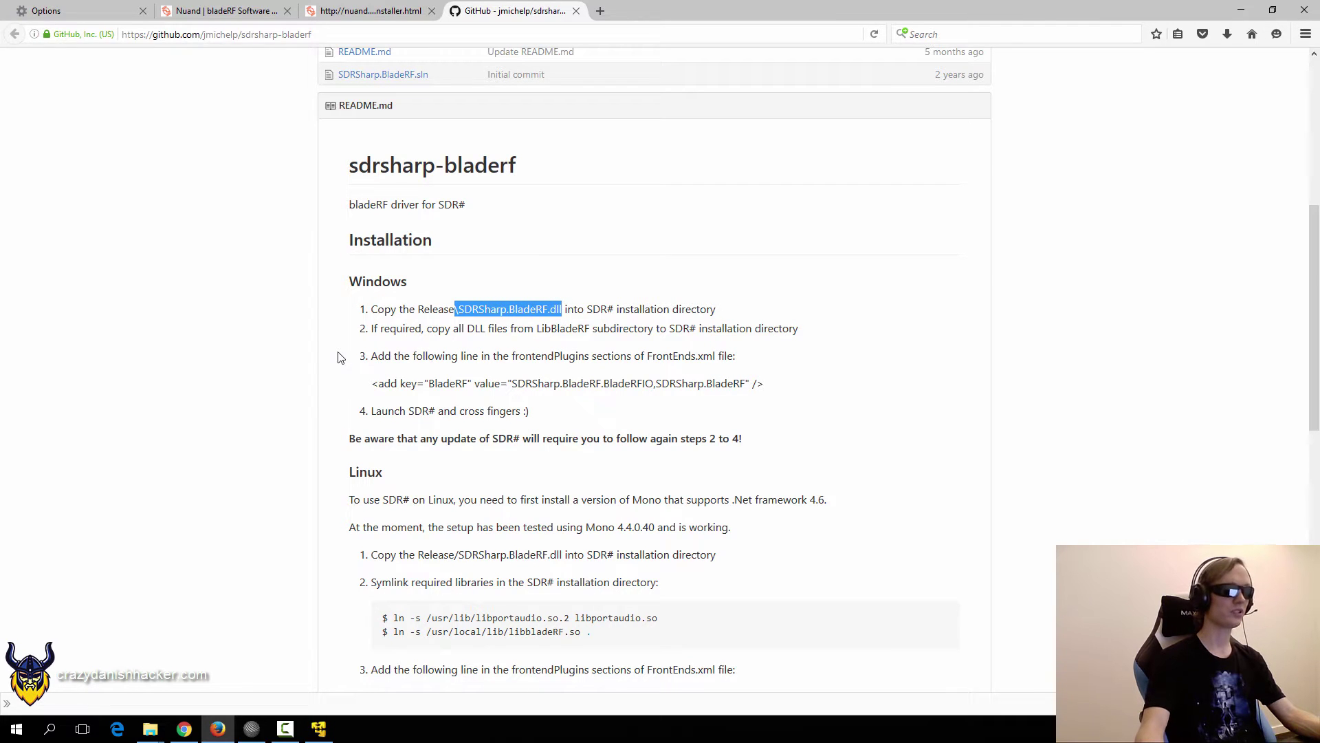
{"action": "scroll", "coordinate": [340, 359], "scroll_direction": "up", "scroll_amount": 9}
{"action": "scroll", "coordinate": [330, 358], "scroll_direction": "down", "scroll_amount": 7}
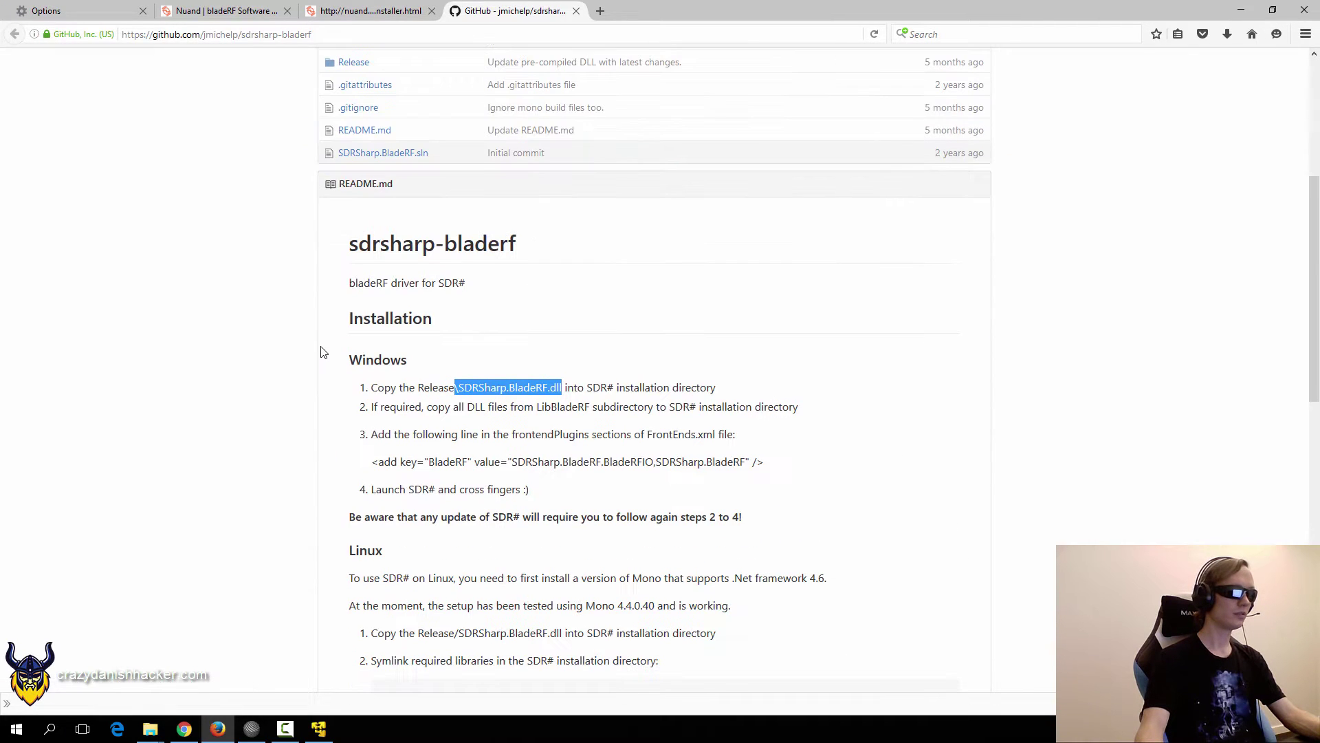
{"action": "scroll", "coordinate": [286, 297], "scroll_direction": "up", "scroll_amount": 3}
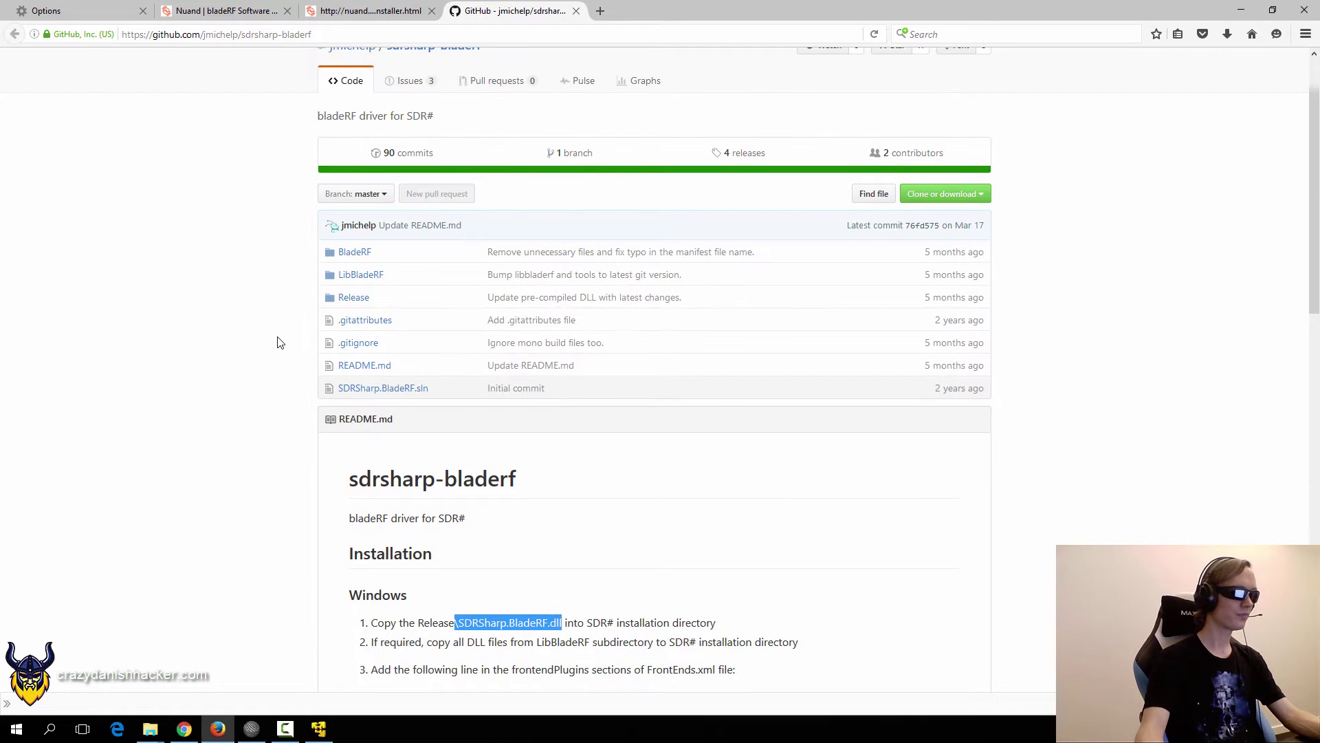
Save the 44 KB SDRSharp.BladeRF.dll from the Release folder, then return to the README.
{"action": "middle_click", "coordinate": [353, 298]}
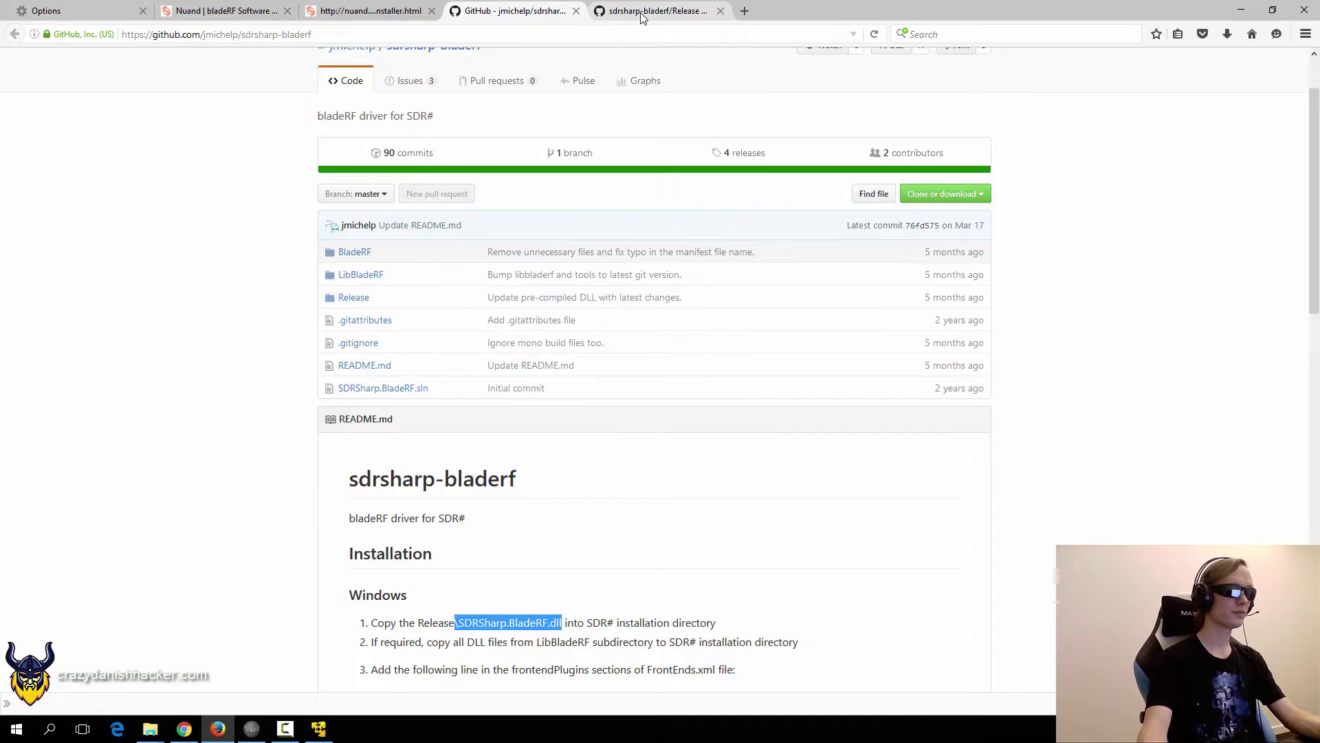
{"action": "left_click", "coordinate": [636, 11]}
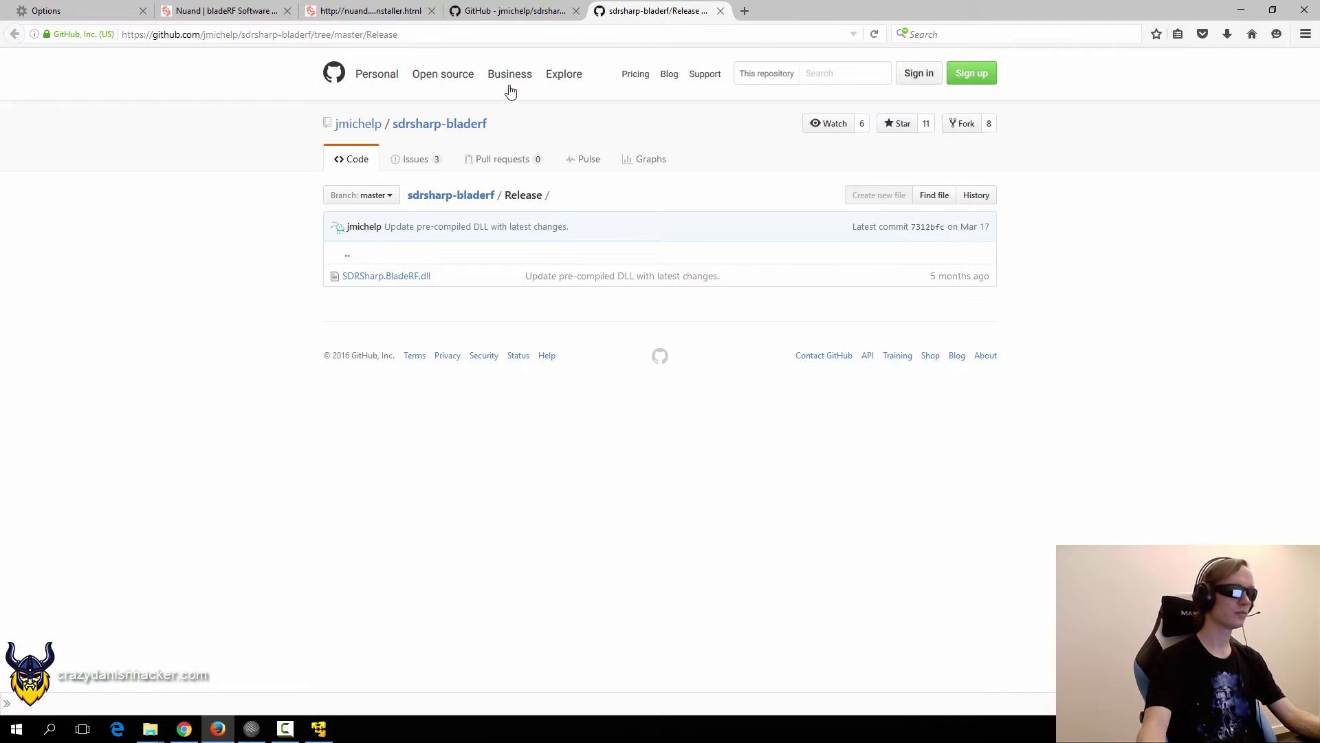
{"action": "left_click", "coordinate": [408, 277]}
{"action": "left_click", "coordinate": [878, 300]}
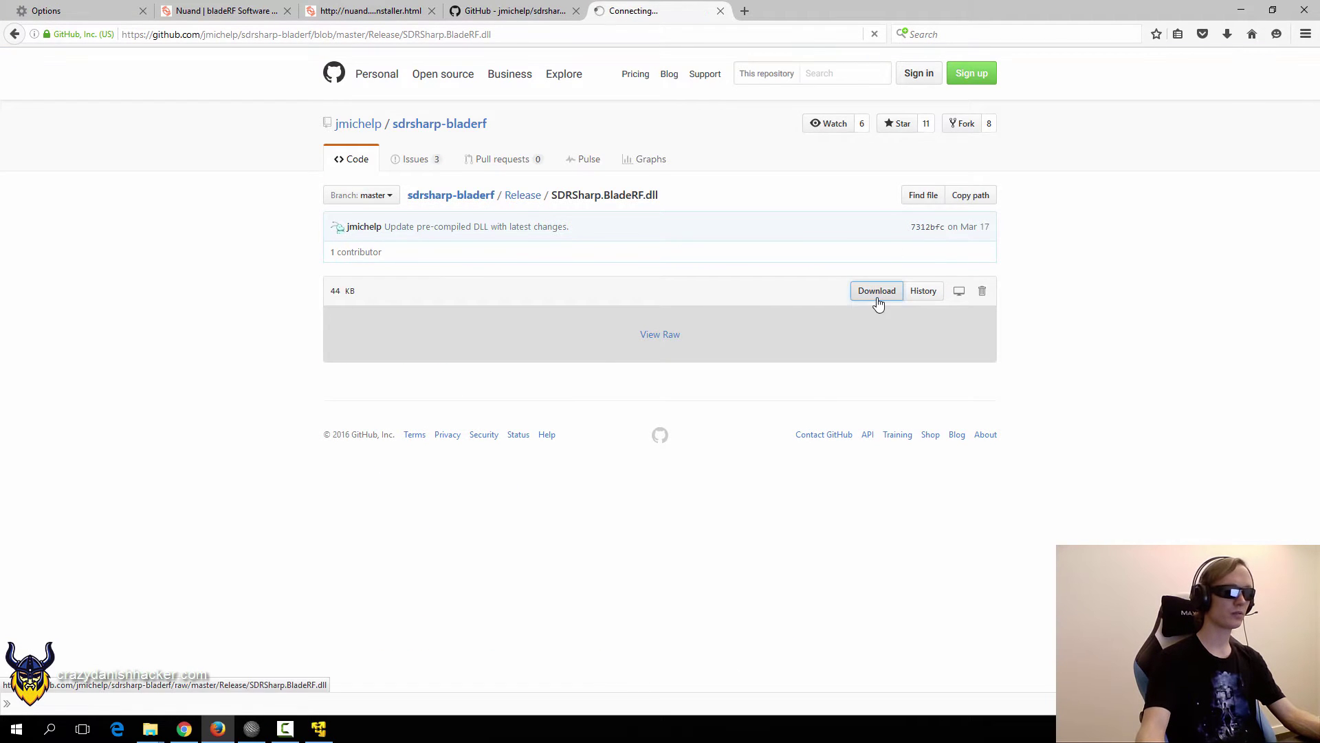
{"action": "left_click", "coordinate": [707, 444]}
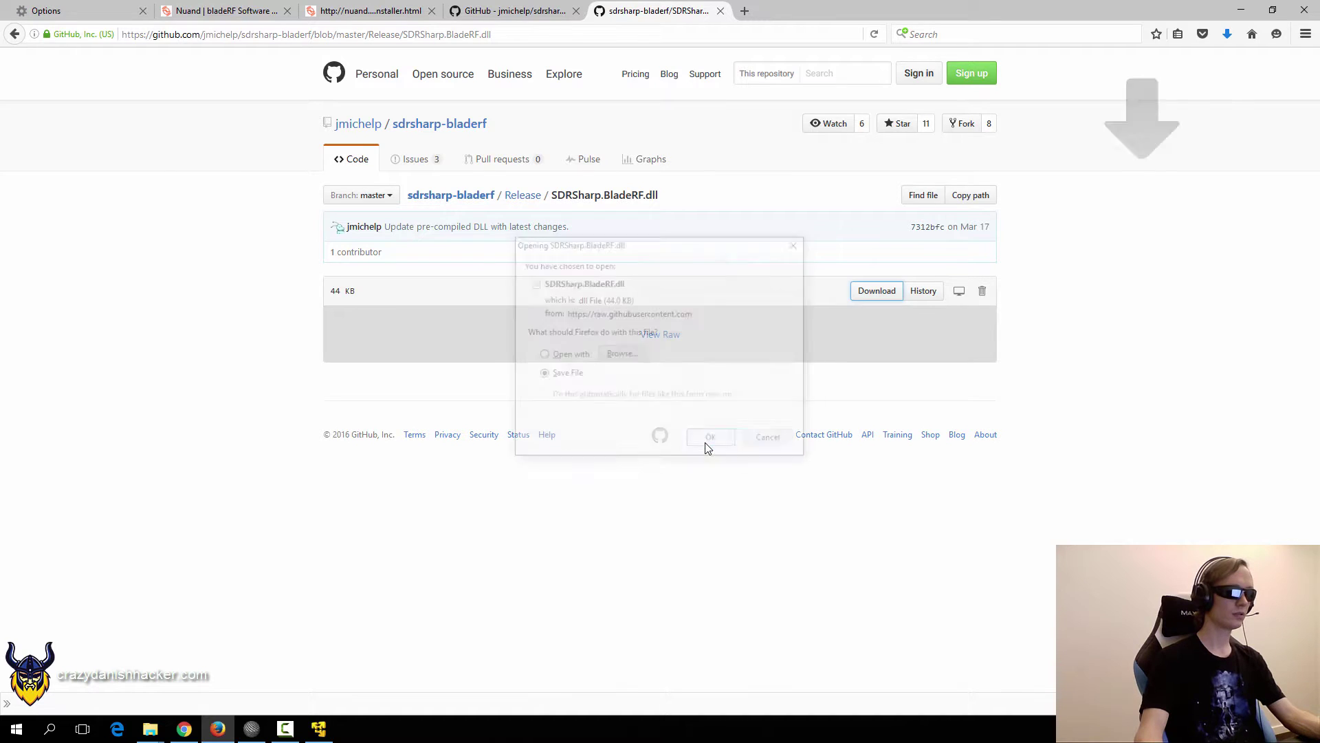
{"action": "left_click", "coordinate": [512, 10]}
Read README steps 2 and 3, highlighting LibBladeRF and the FrontEnds.xml line.
{"action": "scroll", "coordinate": [249, 415], "scroll_direction": "down", "scroll_amount": 2}
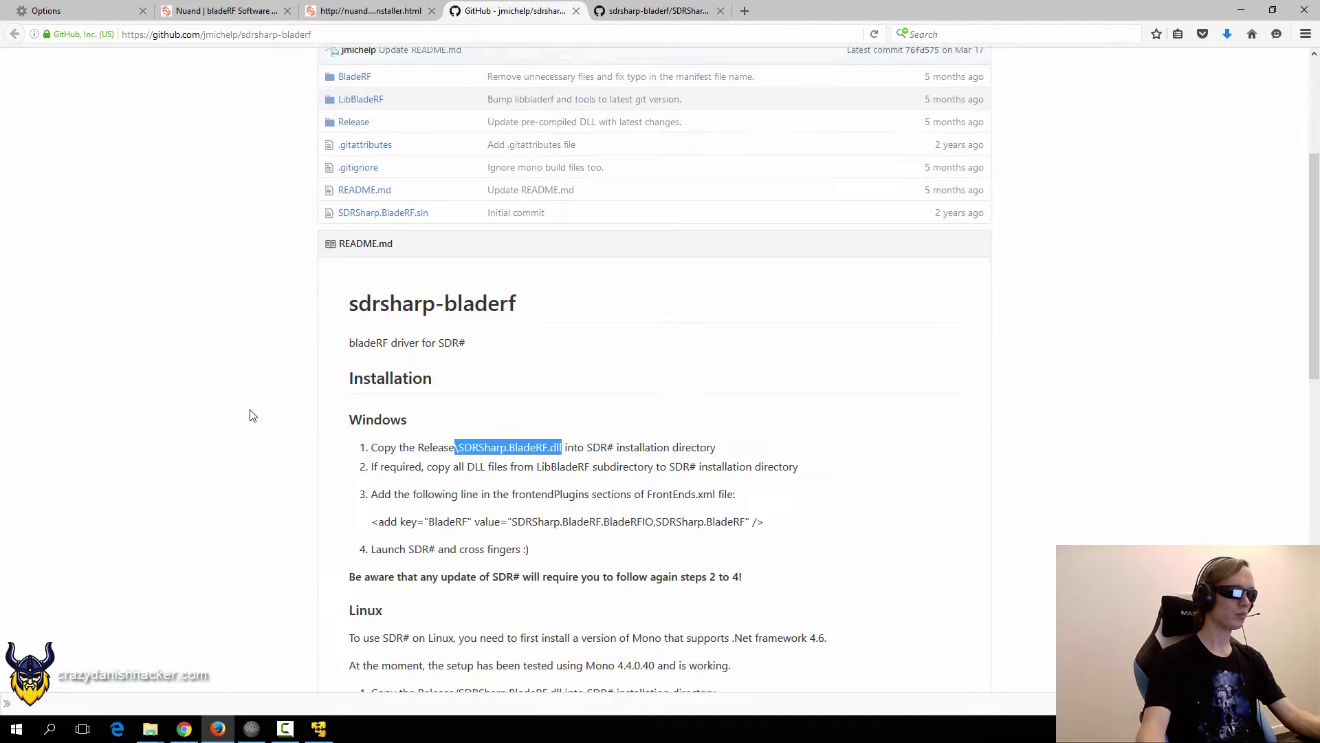
{"action": "scroll", "coordinate": [249, 415], "scroll_direction": "down", "scroll_amount": 1}
{"action": "left_click_drag", "start_coordinate": [374, 408], "coordinate": [413, 407]}
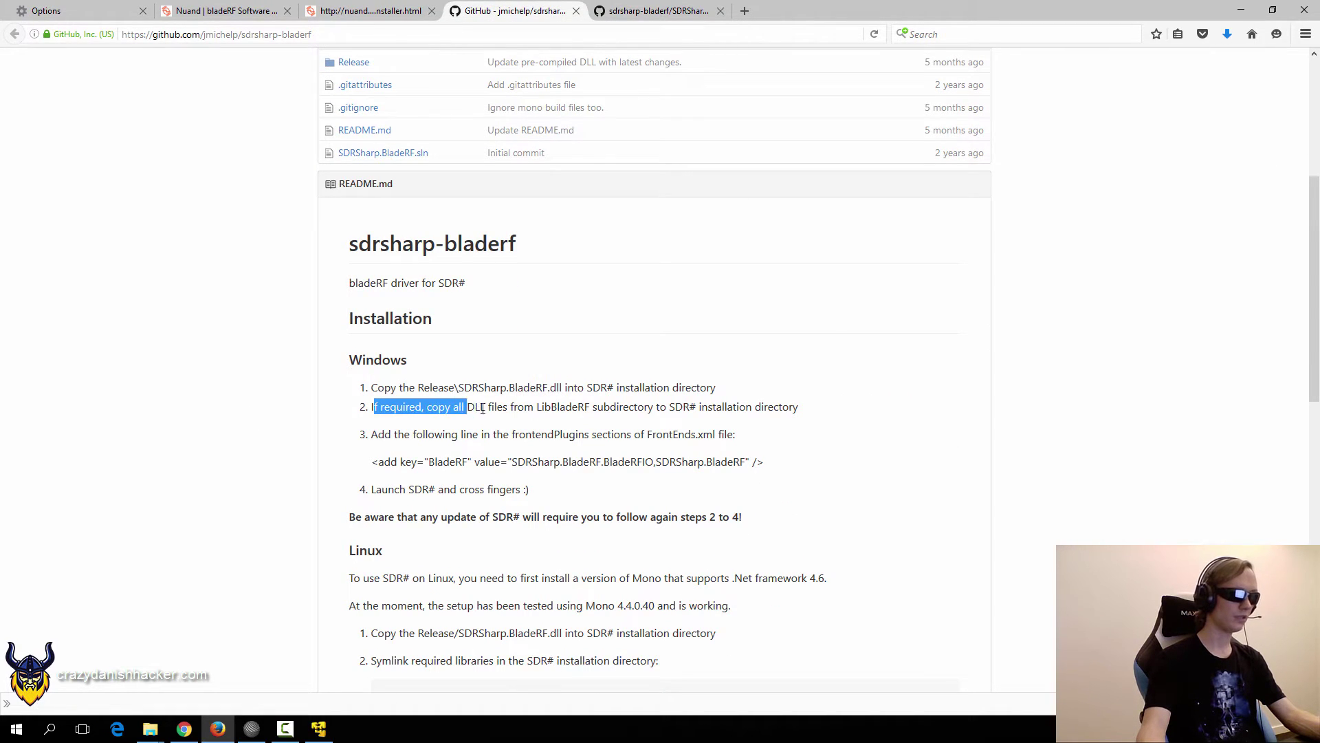
{"action": "left_click_drag", "start_coordinate": [537, 408], "coordinate": [630, 407]}
{"action": "scroll", "coordinate": [690, 553], "scroll_direction": "up", "scroll_amount": 2}
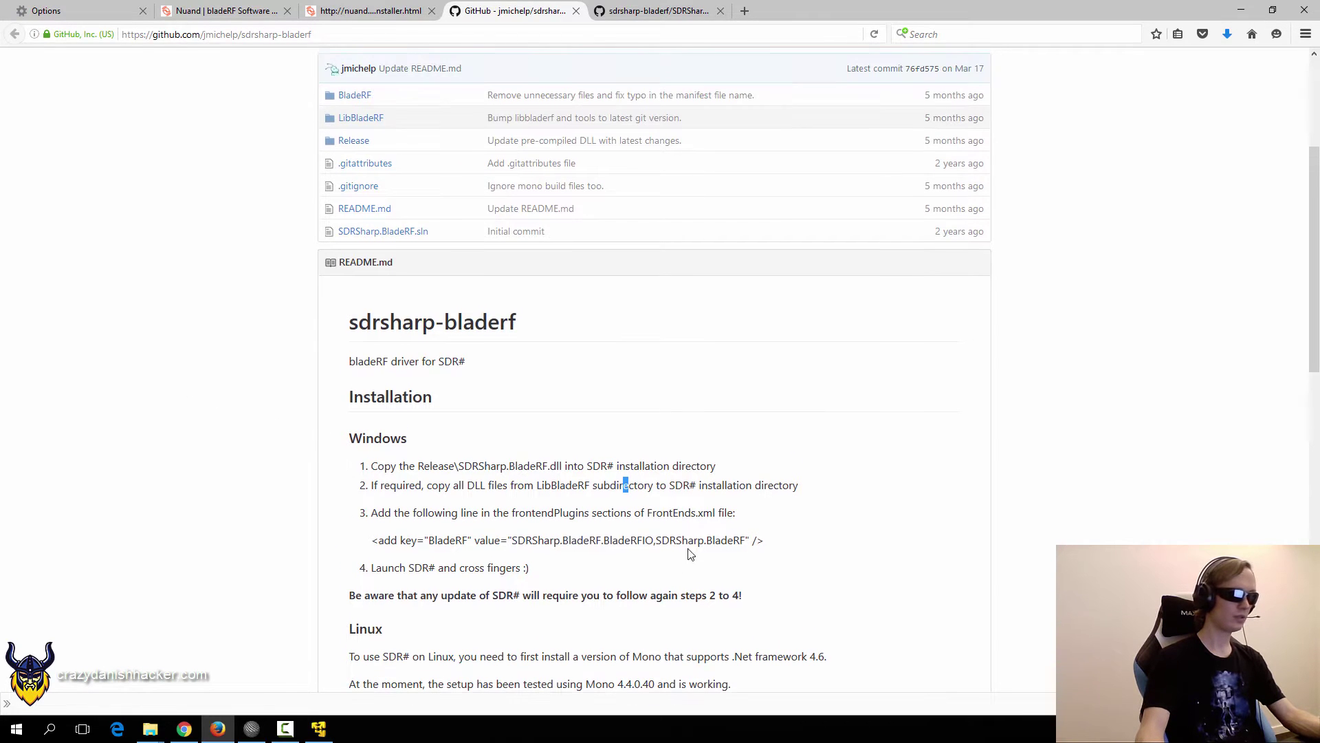
{"action": "left_click_drag", "start_coordinate": [770, 548], "coordinate": [376, 539]}
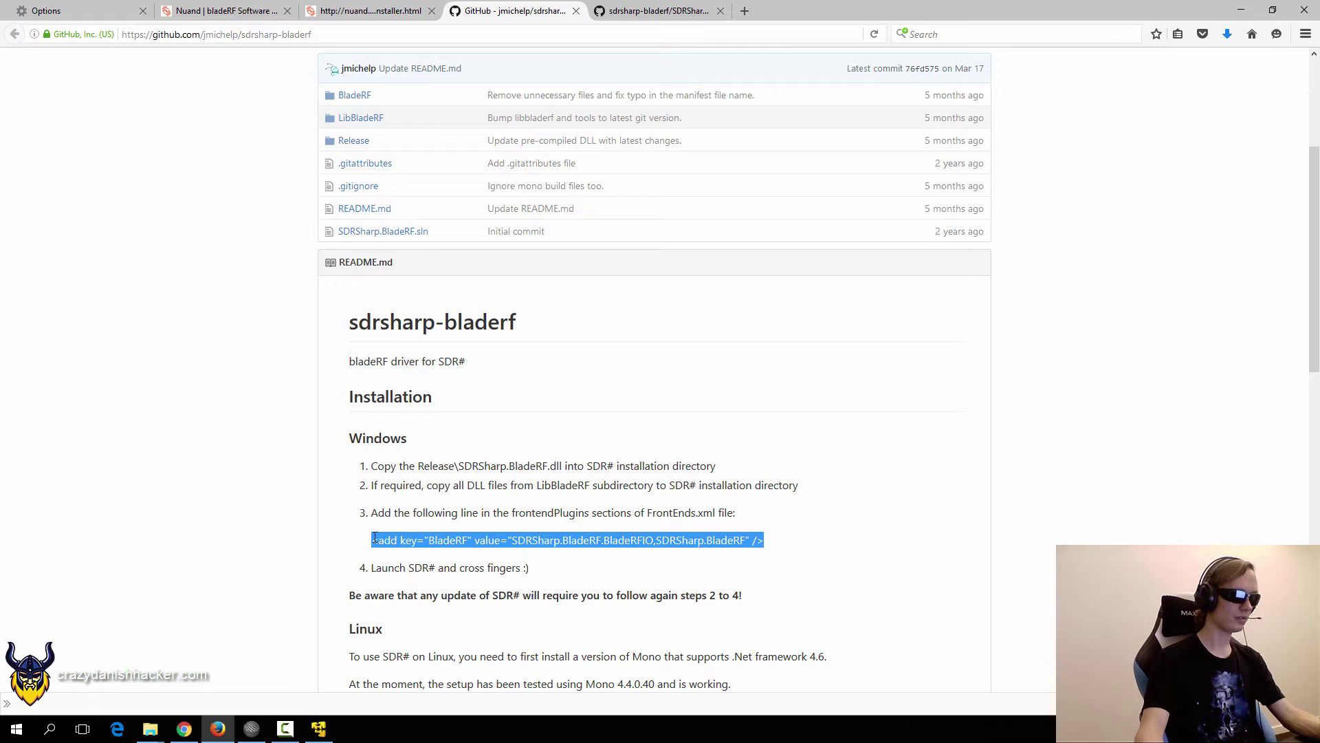
{"action": "scroll", "coordinate": [220, 529], "scroll_direction": "up", "scroll_amount": 6}
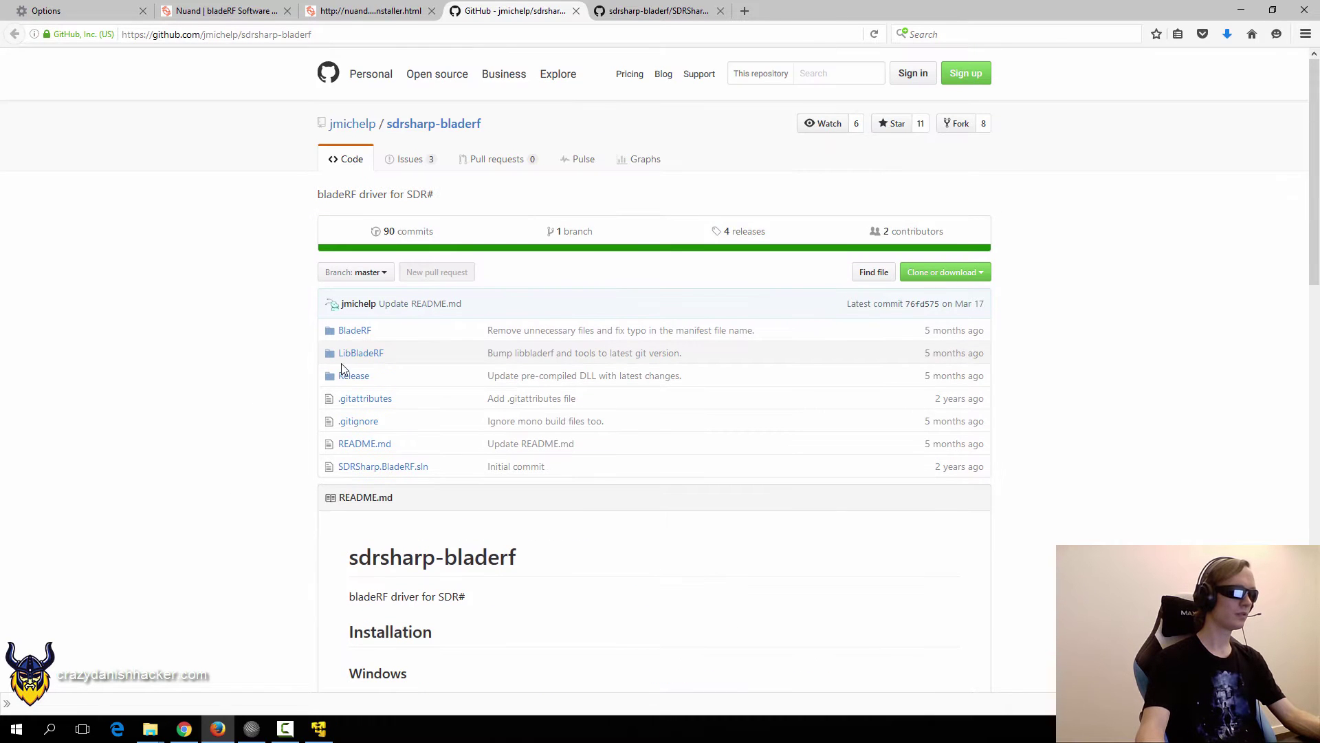
Open the LibBladeRF folder and open bladeRF.dll, libusb-1.0.dll and pthreadVC2.dll in separate tabs.
{"action": "left_click", "coordinate": [356, 353]}
{"action": "scroll", "coordinate": [368, 250], "scroll_direction": "down", "scroll_amount": 2}
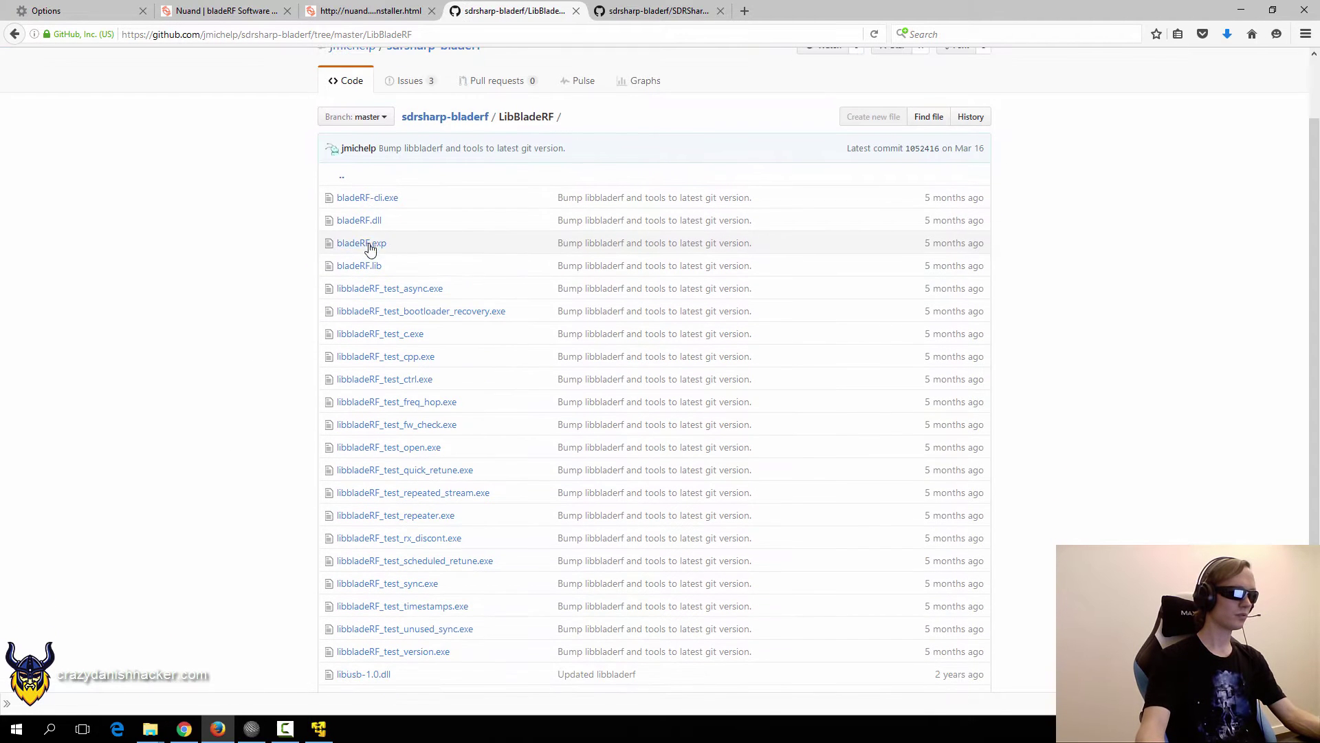
{"action": "middle_click", "coordinate": [367, 229]}
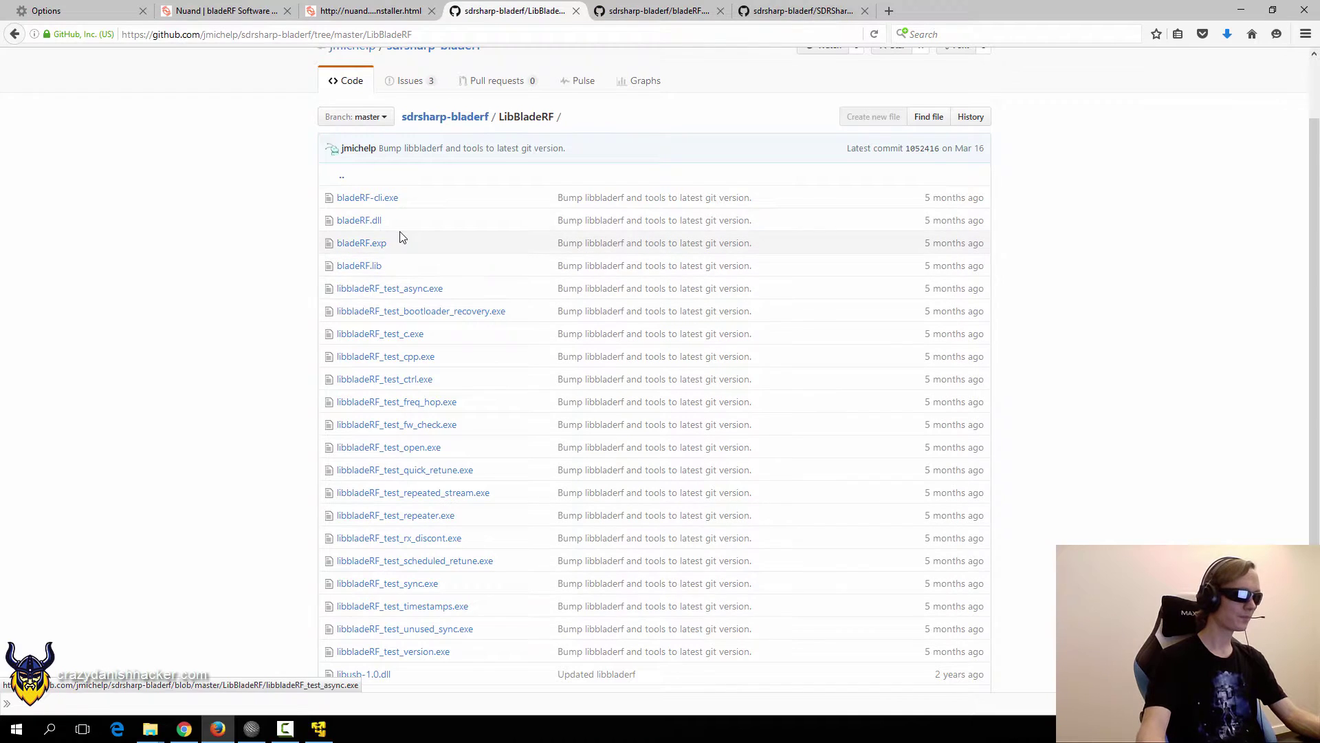
{"action": "scroll", "coordinate": [372, 206], "scroll_direction": "down", "scroll_amount": 2}
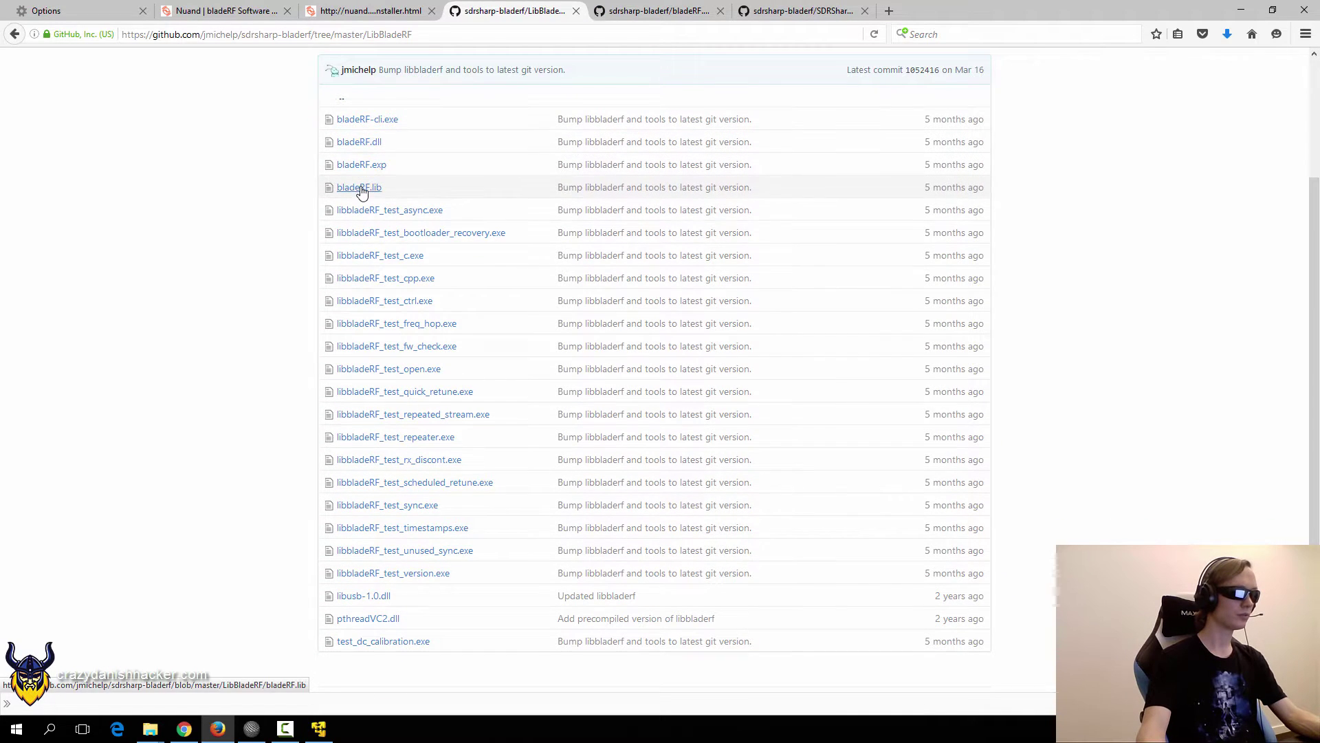
{"action": "scroll", "coordinate": [385, 413], "scroll_direction": "down", "scroll_amount": 2}
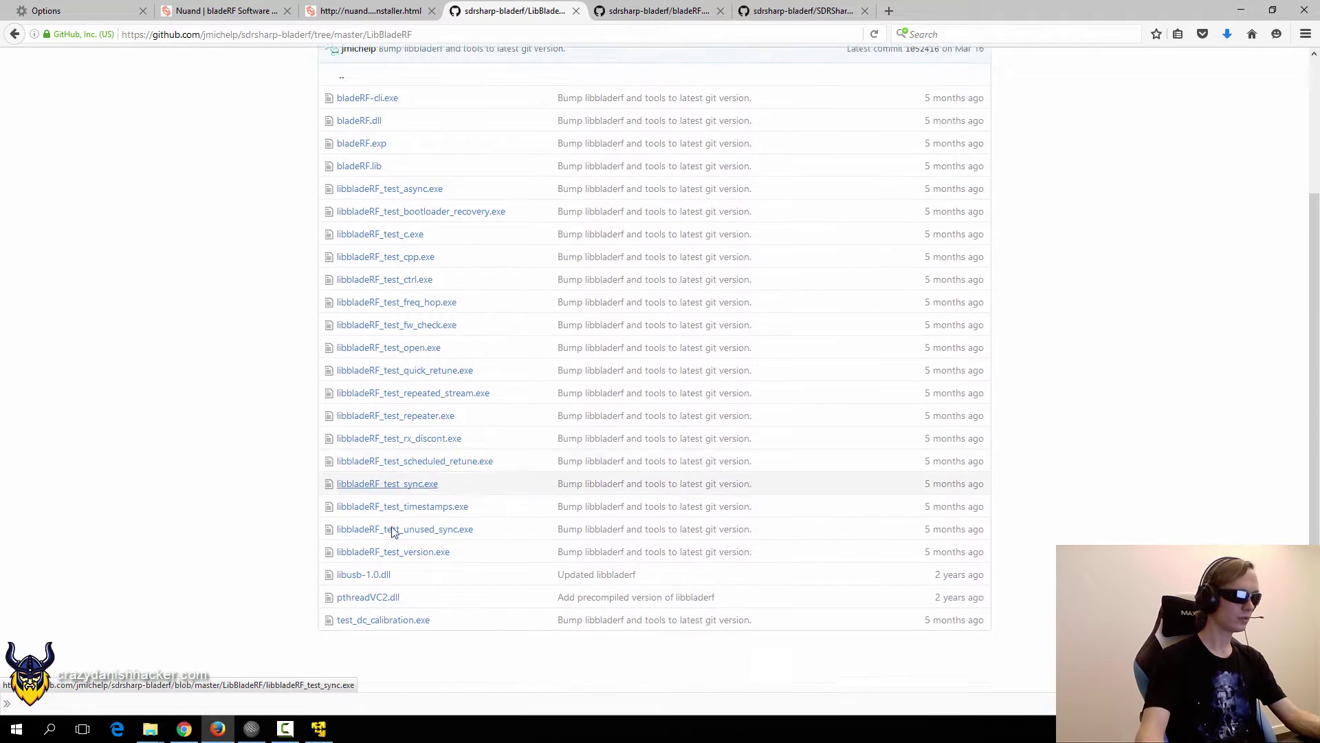
{"action": "right_click", "coordinate": [366, 539]}
{"action": "left_click", "coordinate": [377, 548]}
{"action": "right_click", "coordinate": [363, 555]}
{"action": "left_click", "coordinate": [375, 565]}
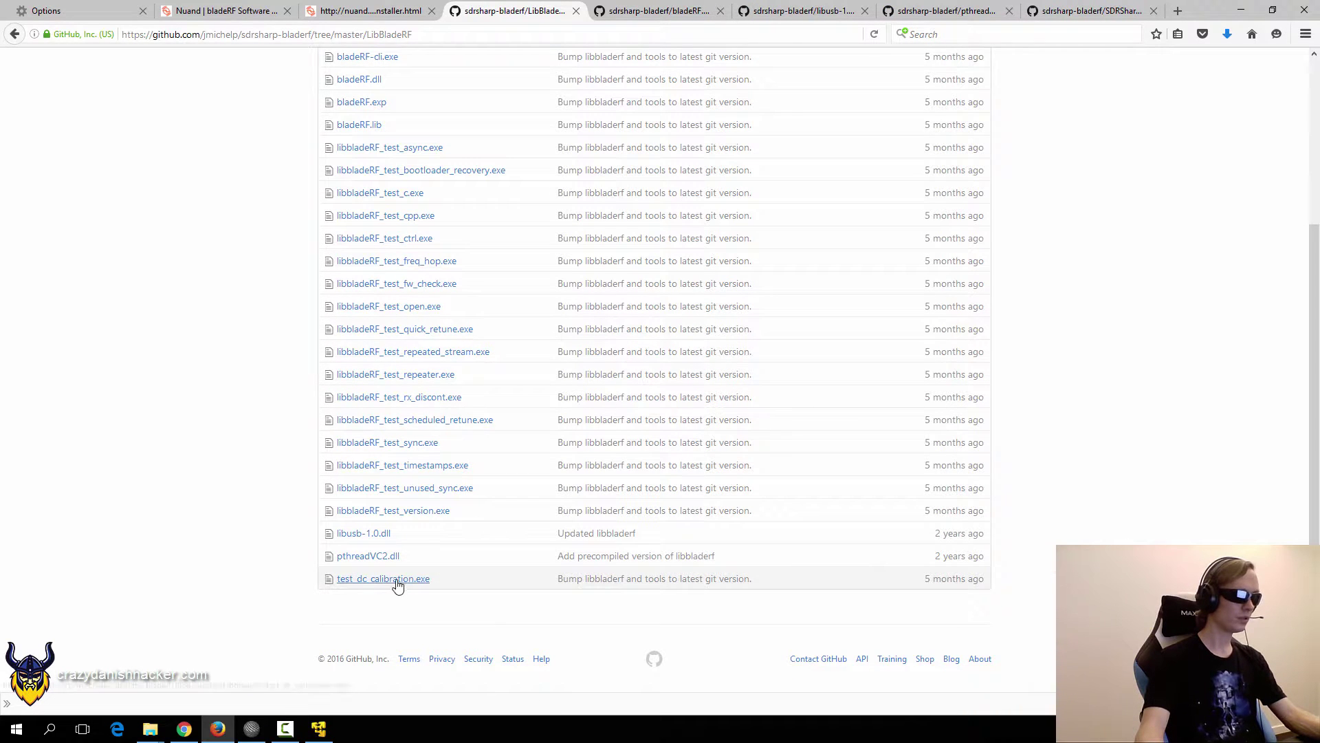
{"action": "scroll", "coordinate": [412, 581], "scroll_direction": "up", "scroll_amount": 2}
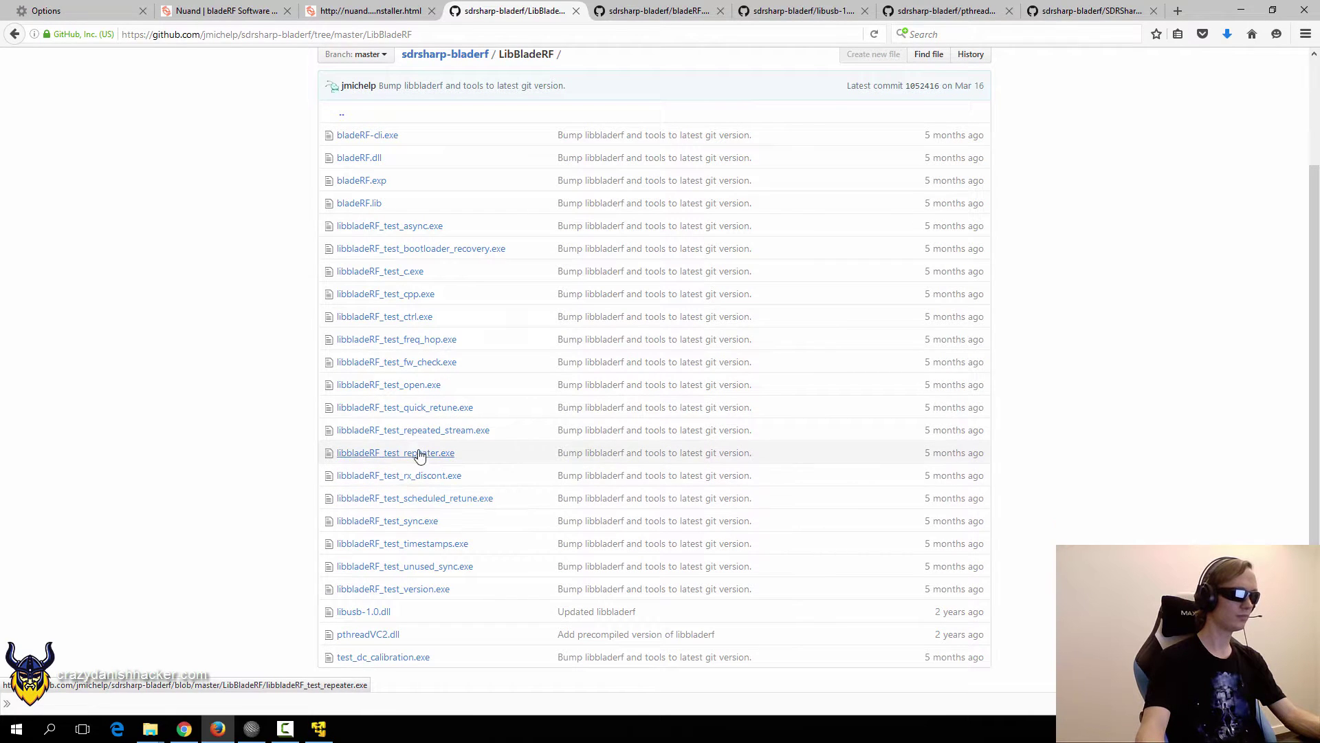
{"action": "scroll", "coordinate": [416, 472], "scroll_direction": "up", "scroll_amount": 4}
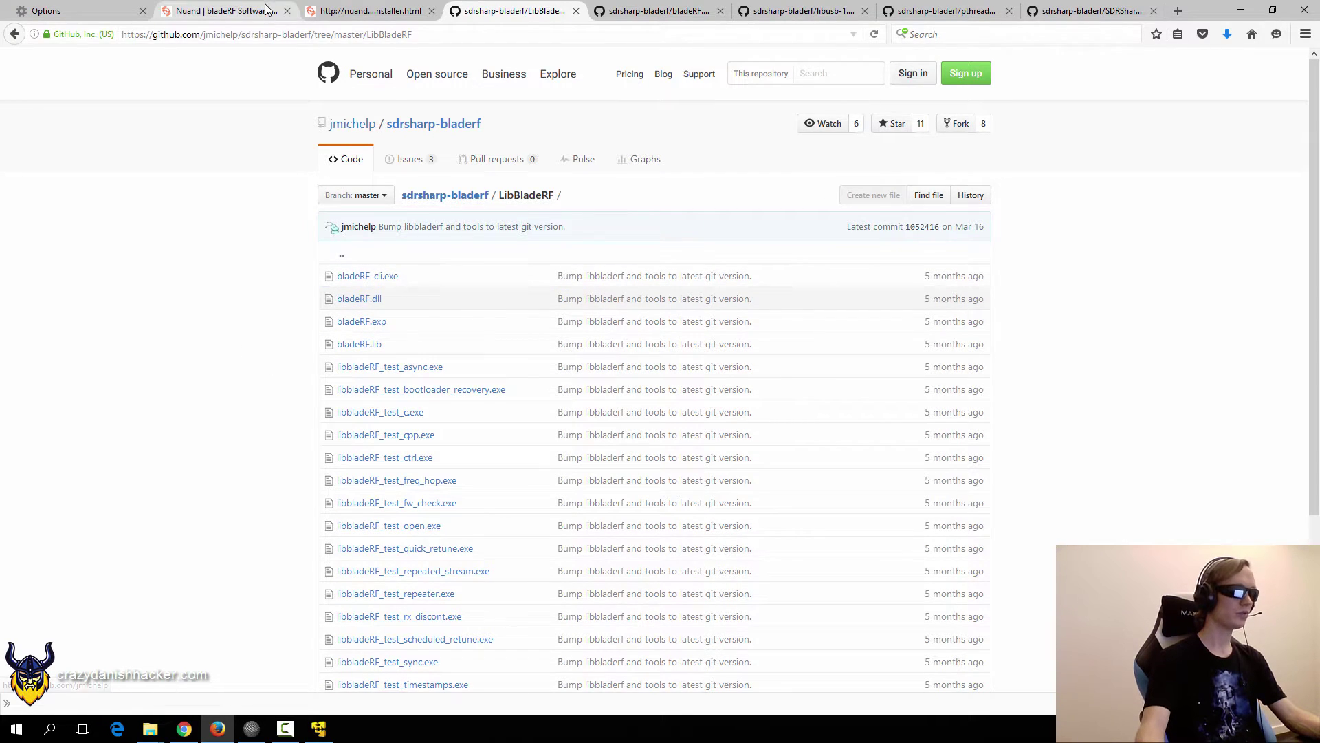
Save hostedx40-latest.rbf from the Nuand FPGA bitstreams page.
{"action": "left_click", "coordinate": [223, 10]}
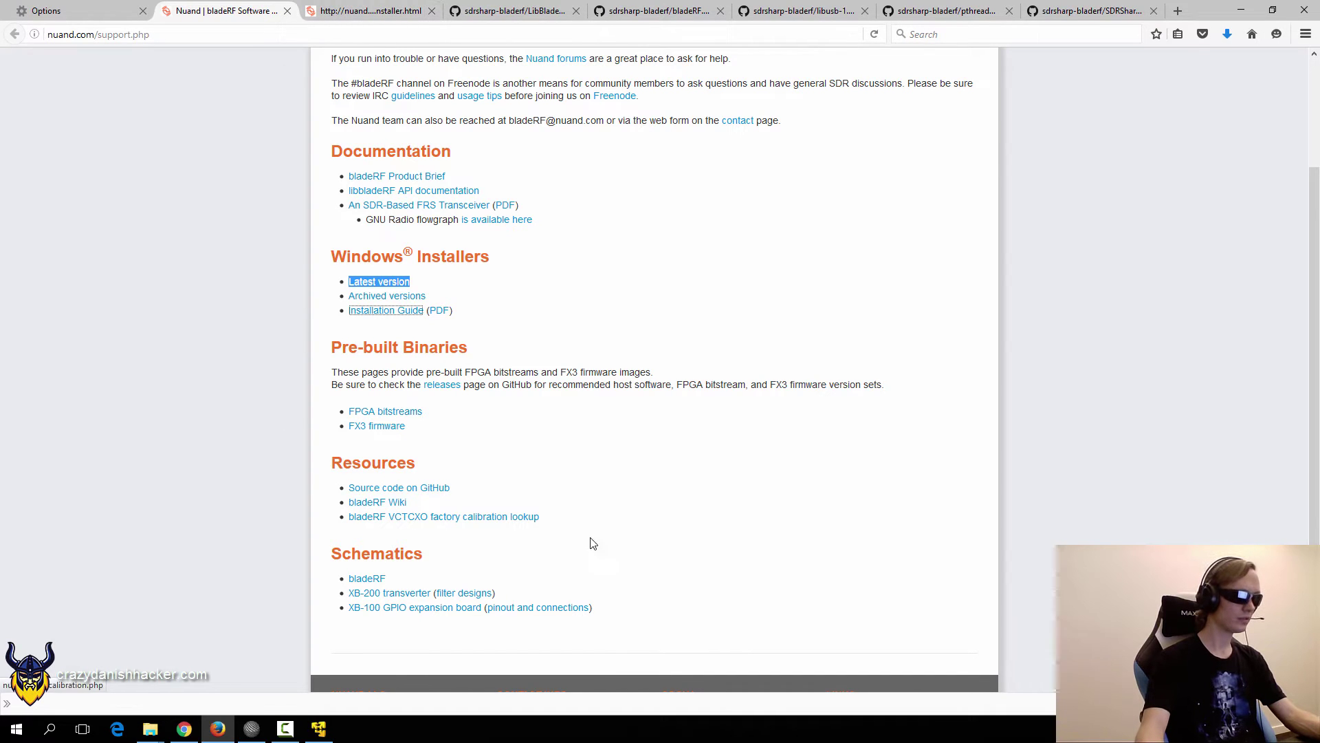
{"action": "scroll", "coordinate": [568, 533], "scroll_direction": "up", "scroll_amount": 1}
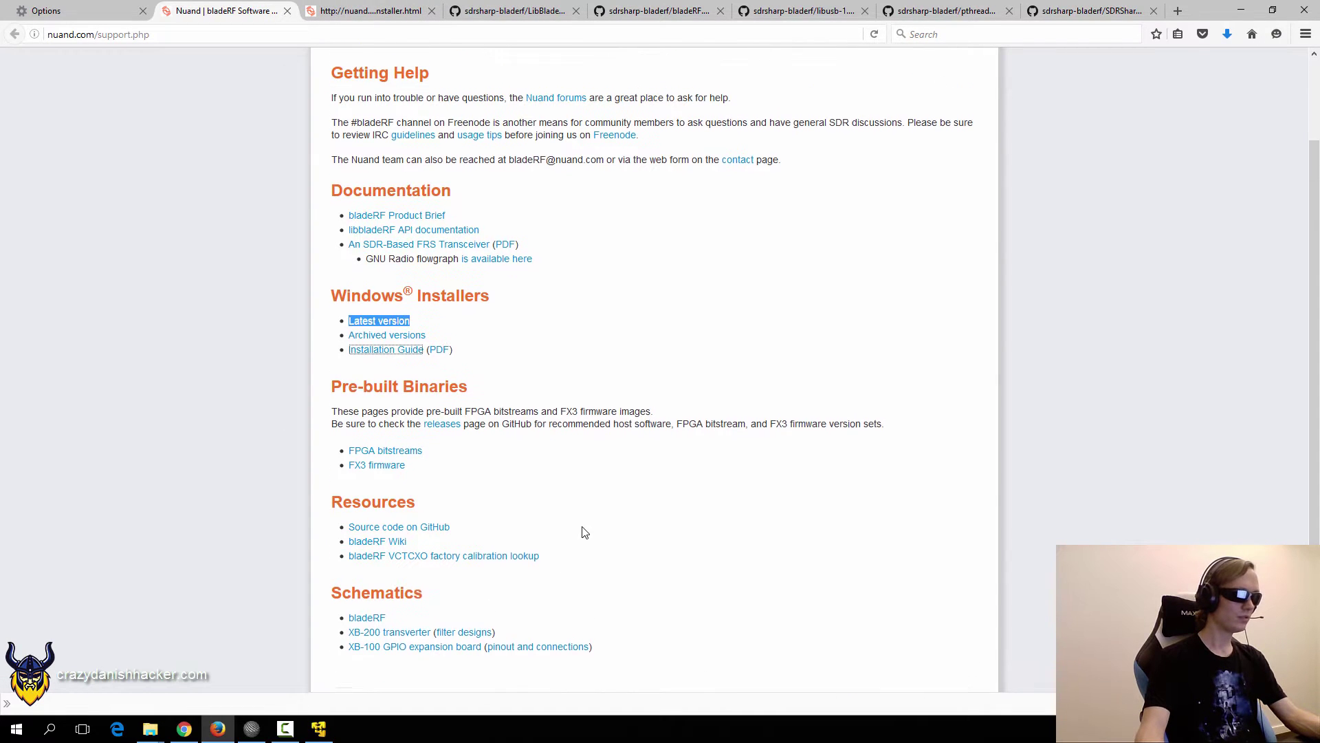
{"action": "left_click", "coordinate": [405, 496]}
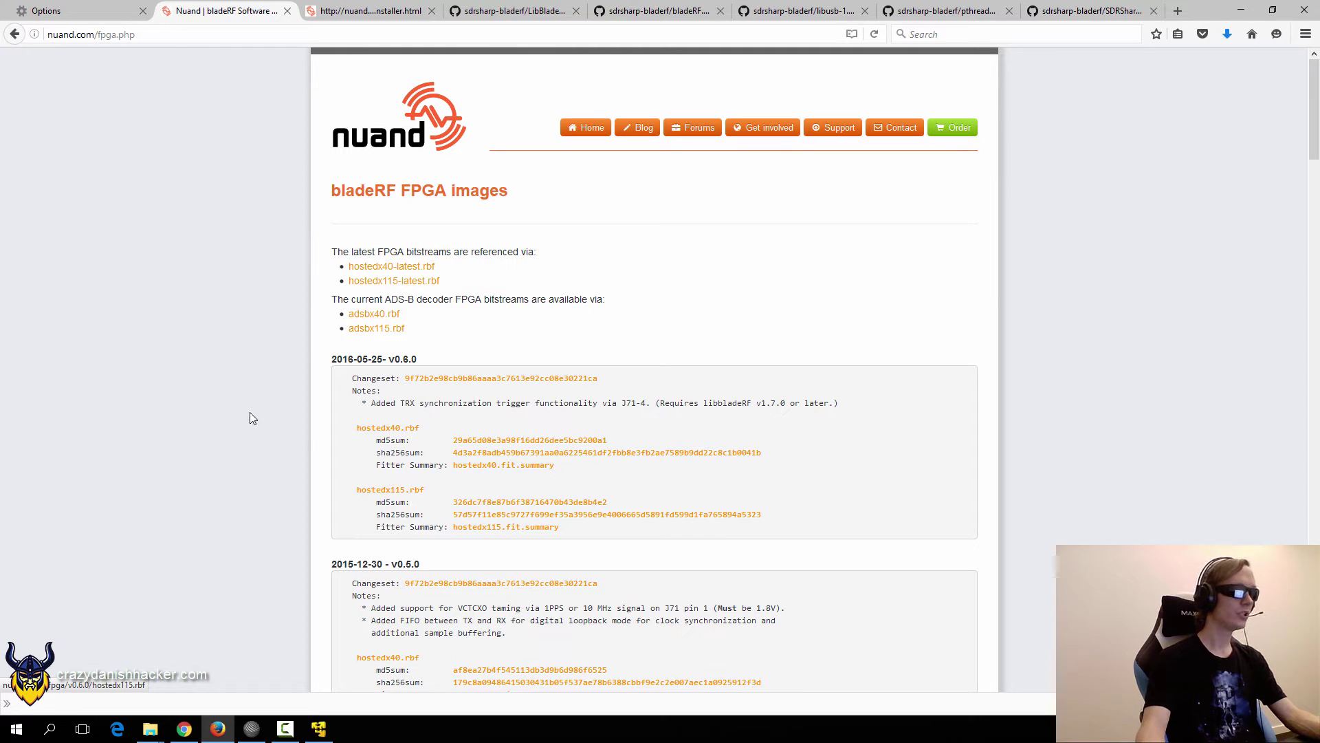
{"action": "left_click", "coordinate": [403, 268]}
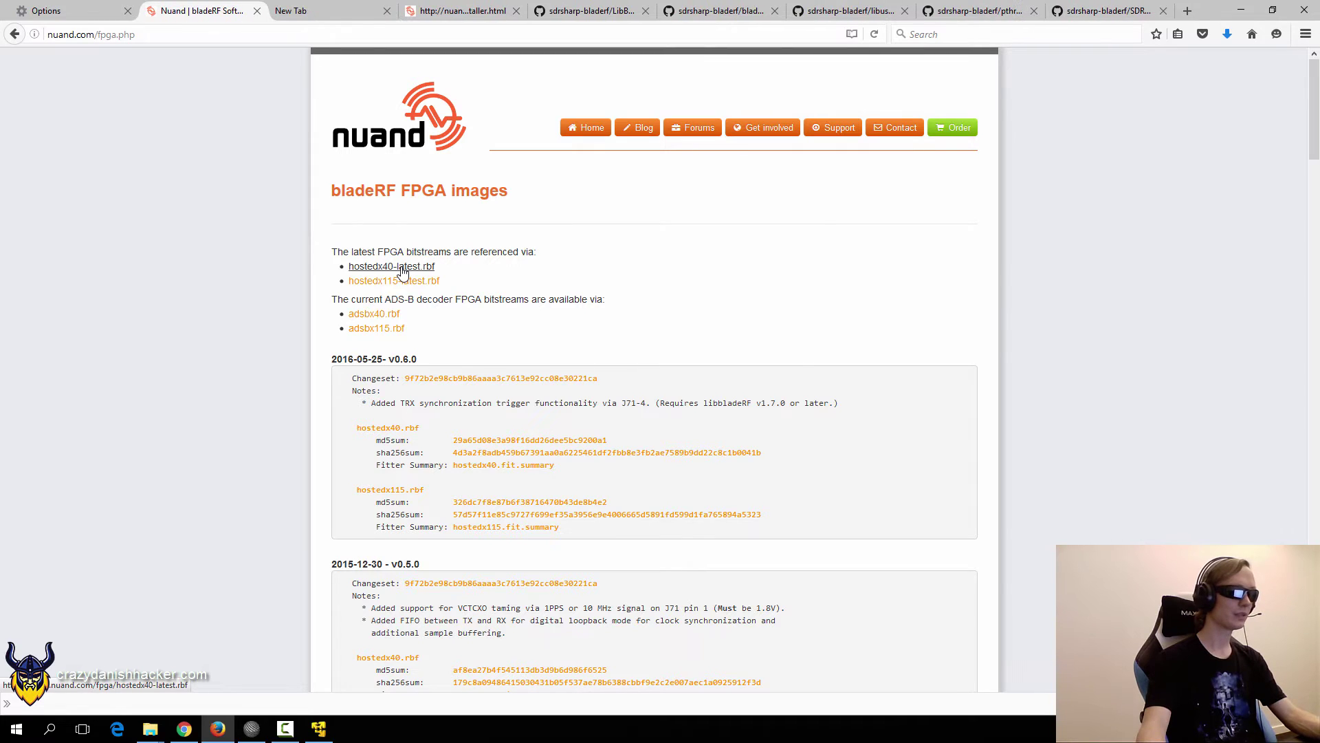
{"action": "left_click", "coordinate": [713, 441]}
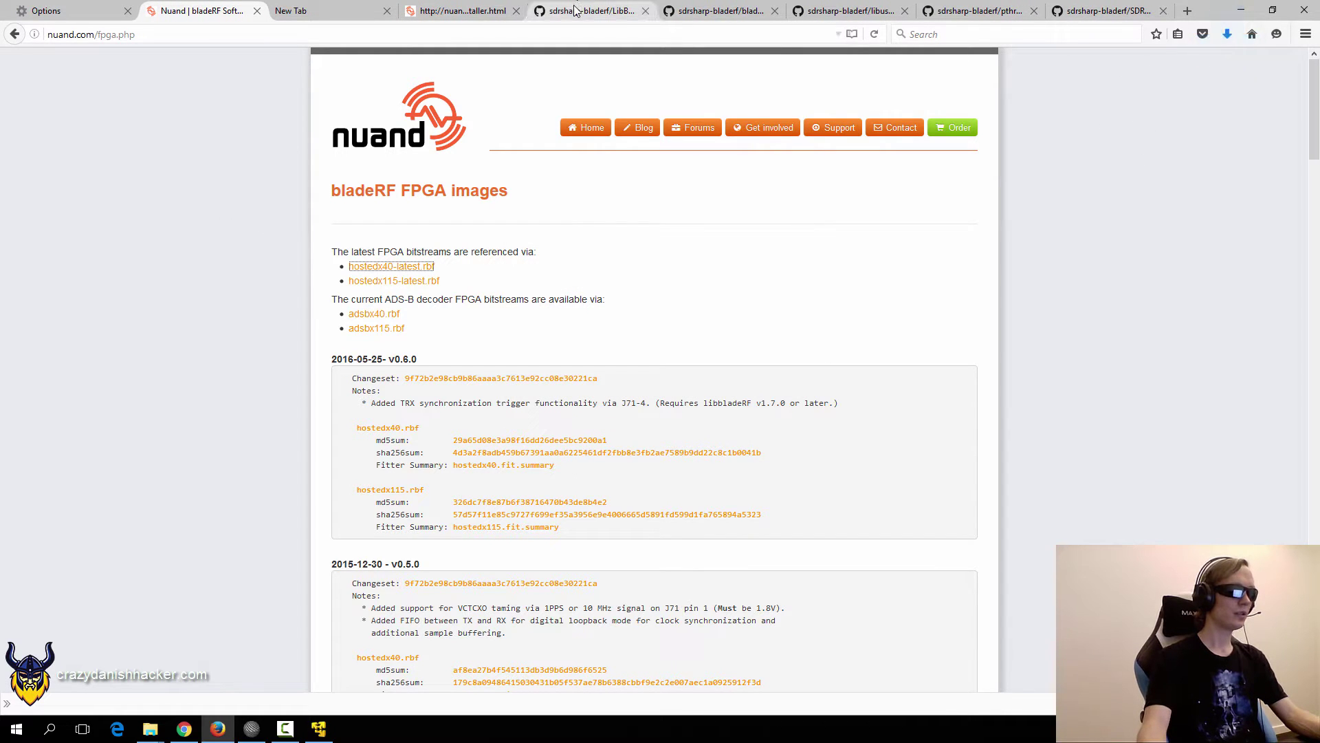
Save bladeRF.dll from its GitHub file page.
{"action": "left_click", "coordinate": [596, 10]}
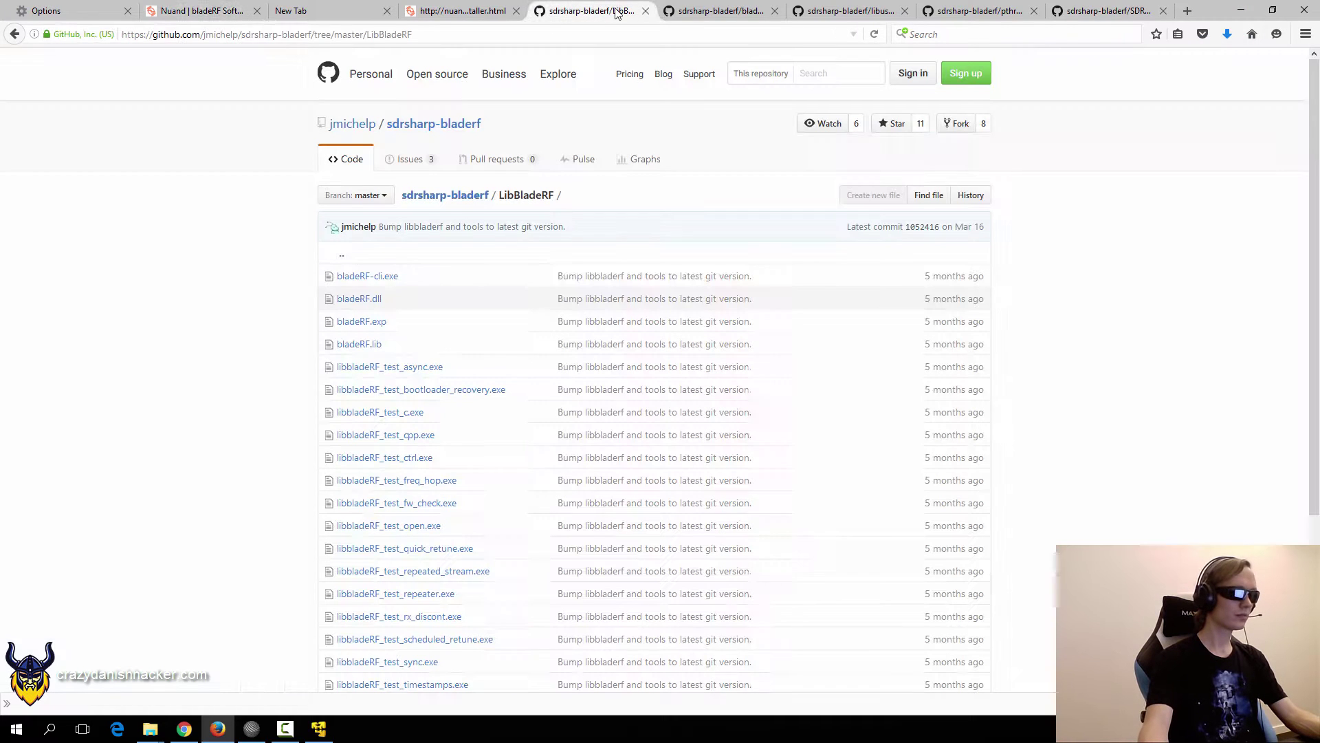
{"action": "left_click", "coordinate": [717, 8]}
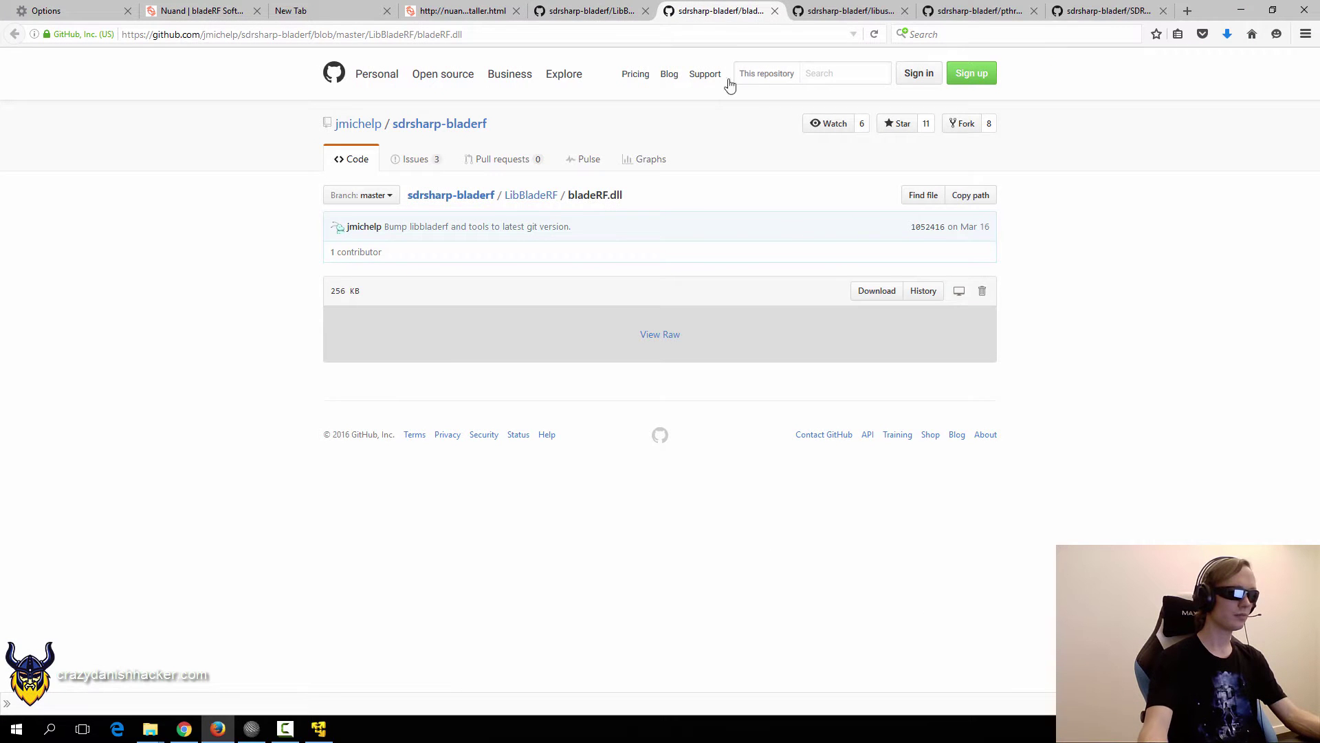
{"action": "left_click", "coordinate": [878, 294]}
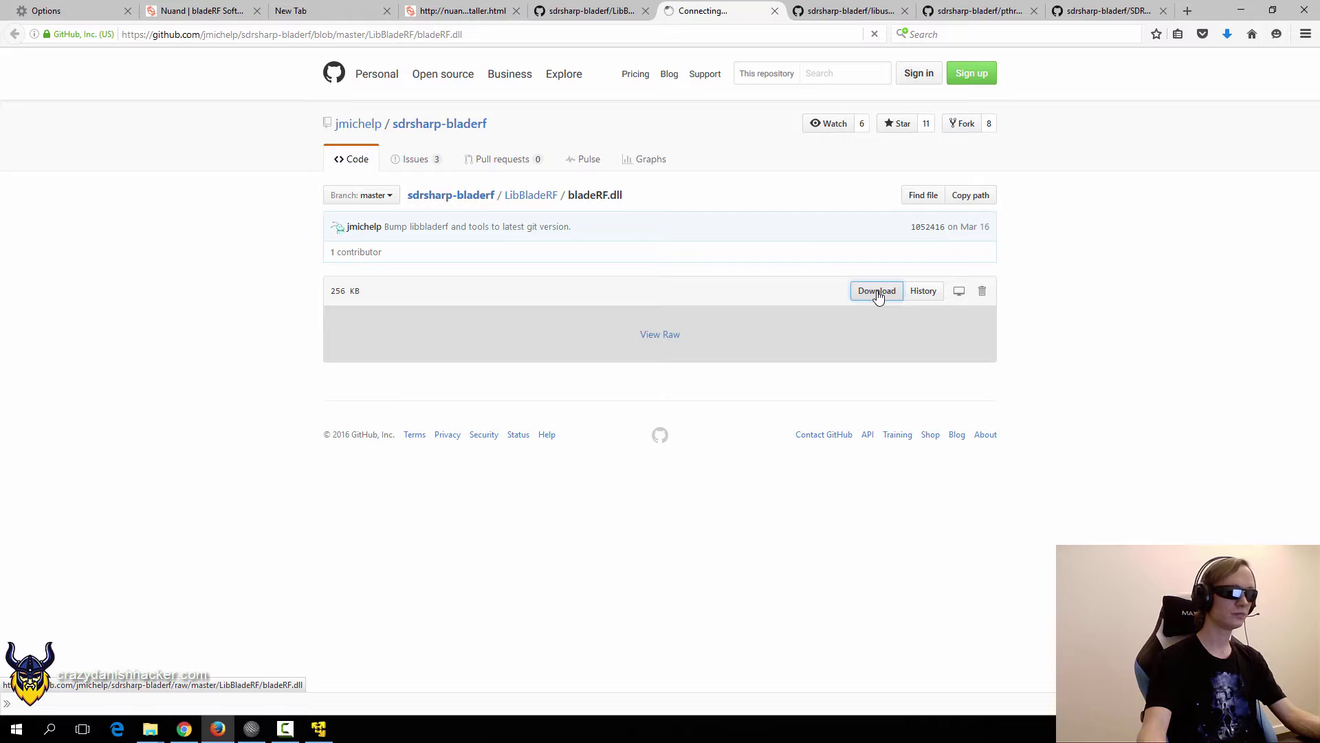
{"action": "left_click", "coordinate": [770, 438]}
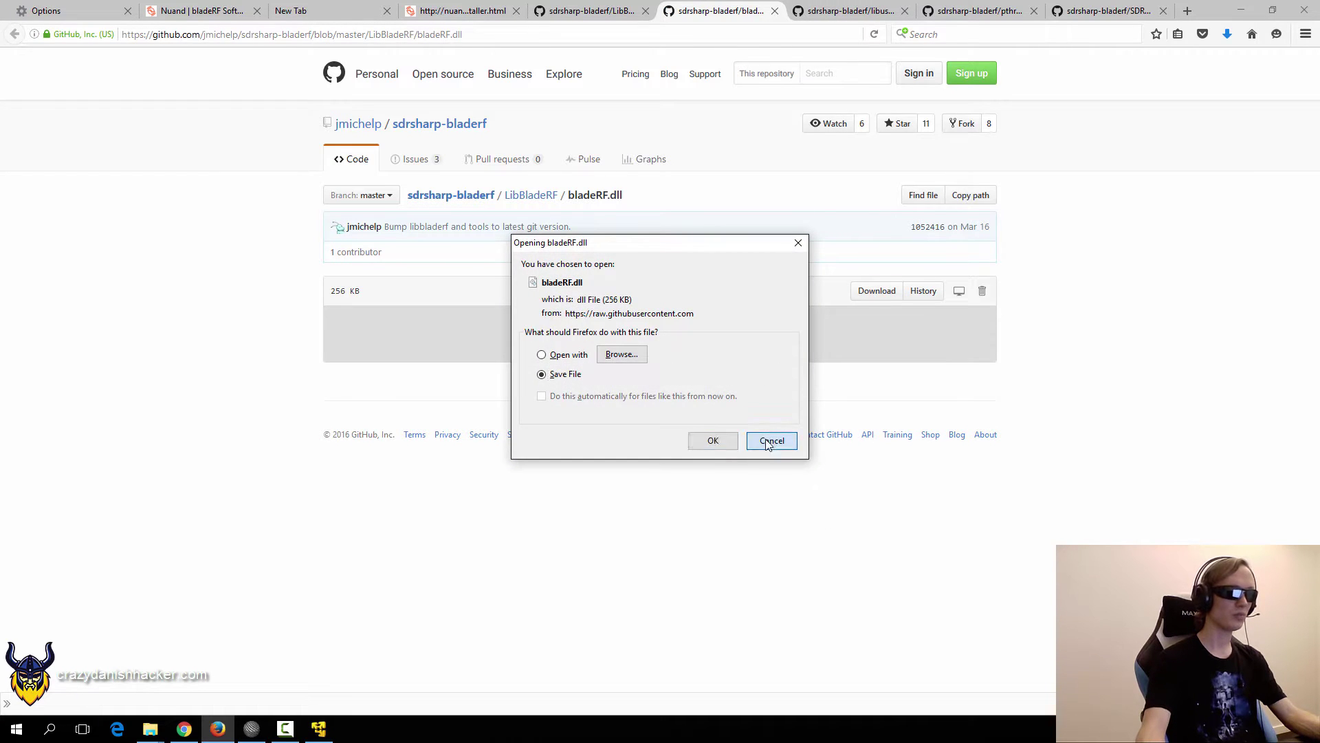
{"action": "left_click", "coordinate": [856, 290]}
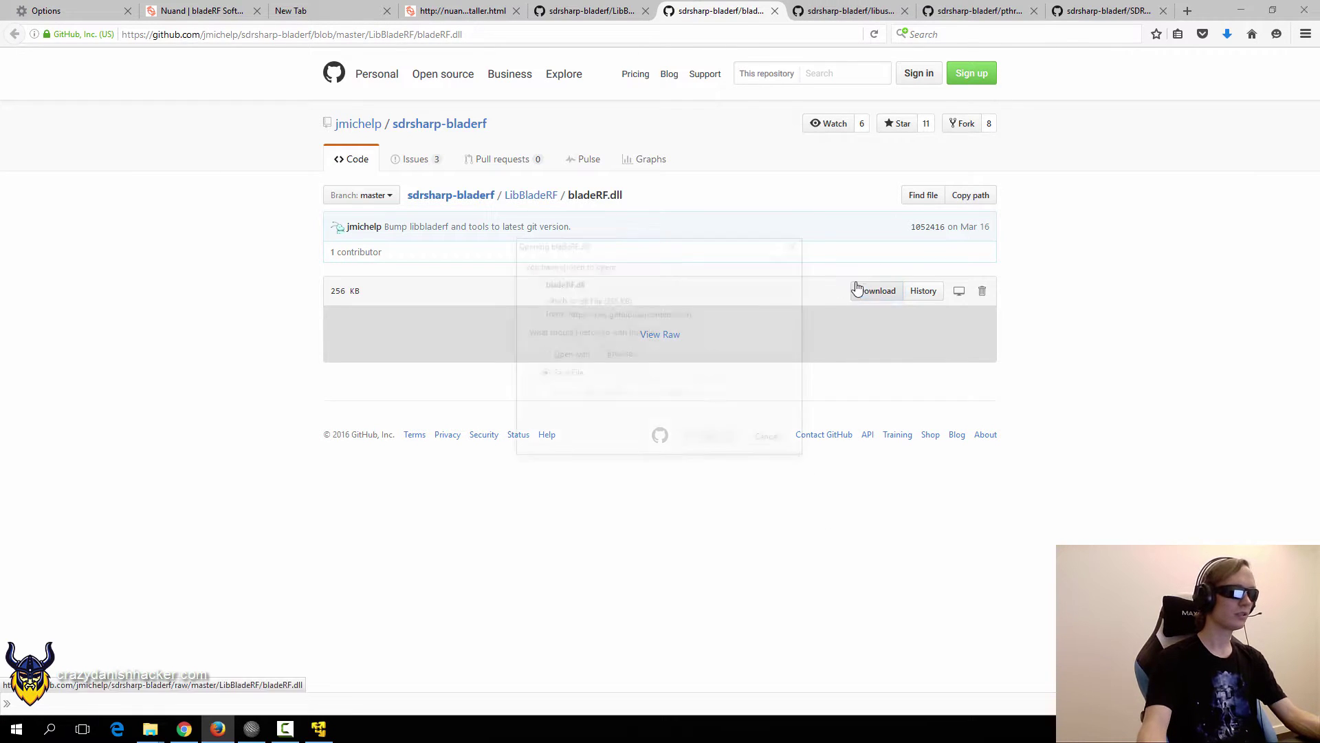
{"action": "left_click", "coordinate": [714, 441]}
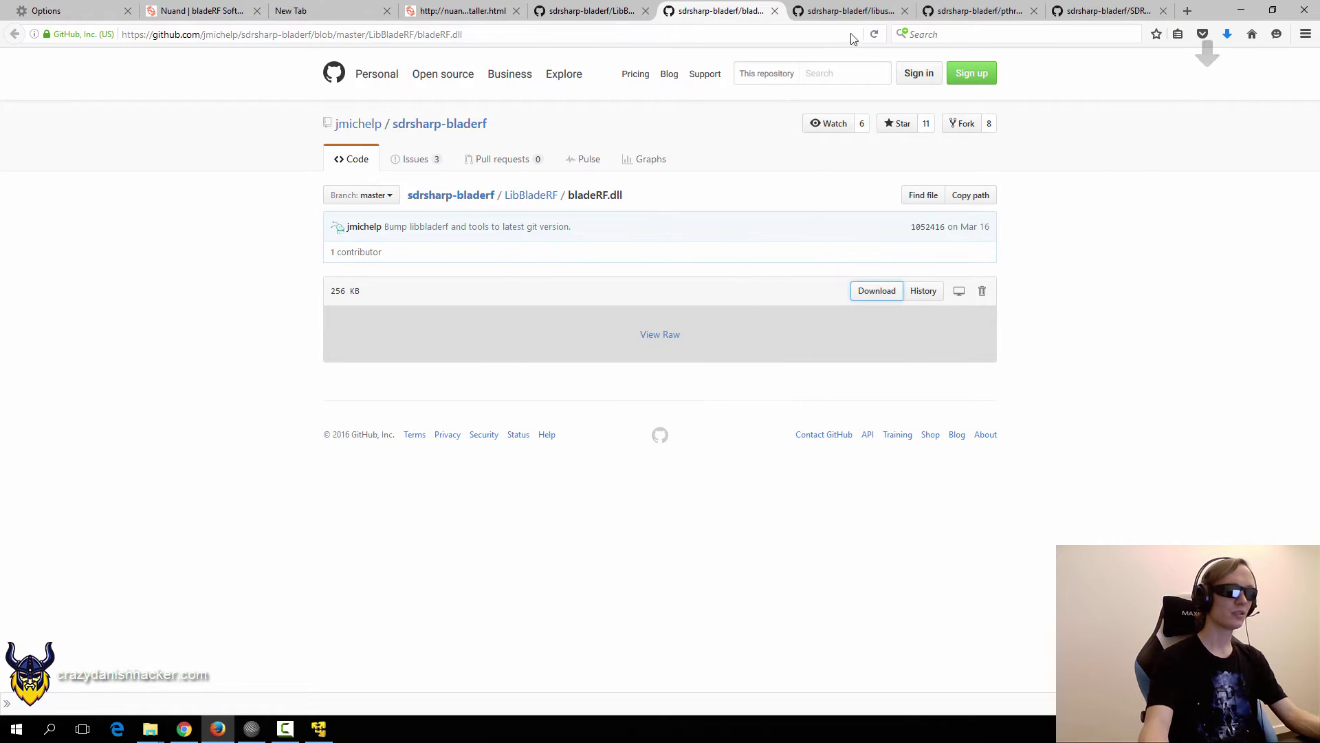
Save libusb-1.0.dll and pthreadVC2.dll from their GitHub file pages.
{"action": "left_click", "coordinate": [851, 12]}
{"action": "left_click", "coordinate": [872, 292]}
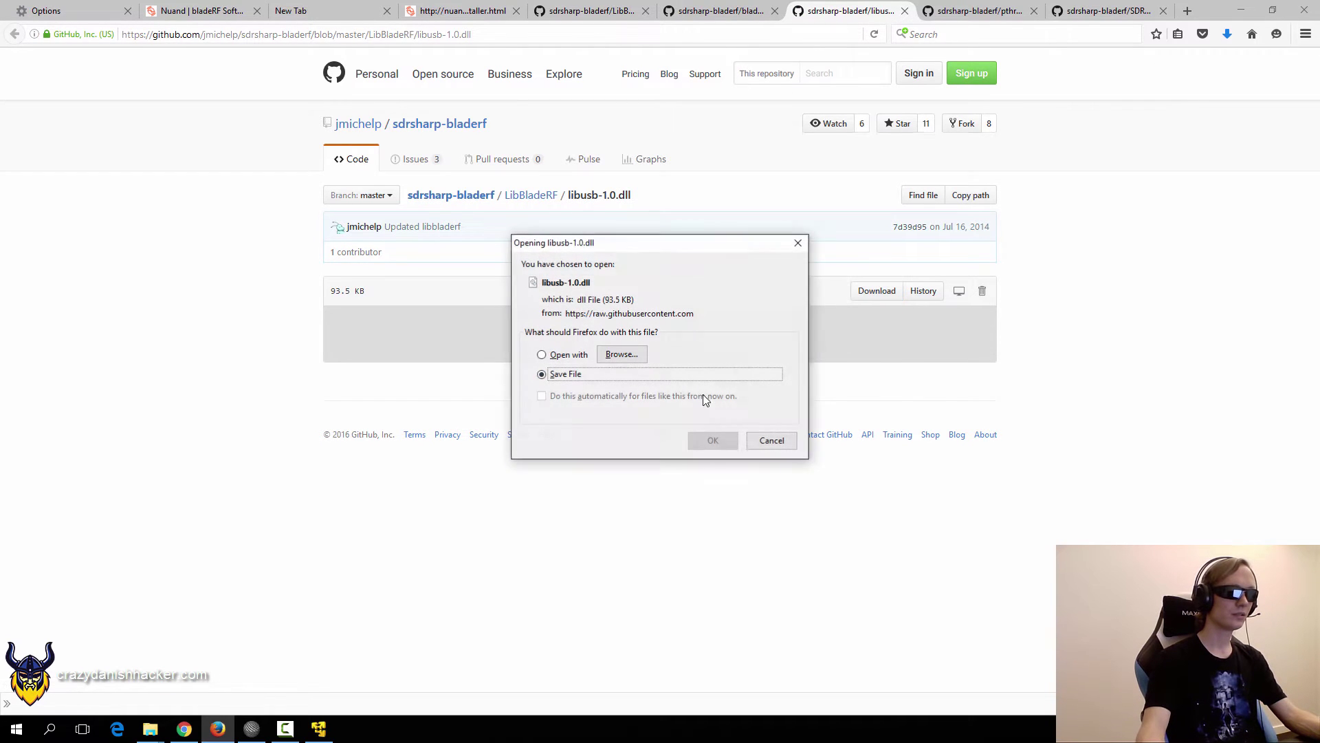
{"action": "left_click", "coordinate": [715, 442]}
{"action": "key", "text": "ctrl+Tab"}
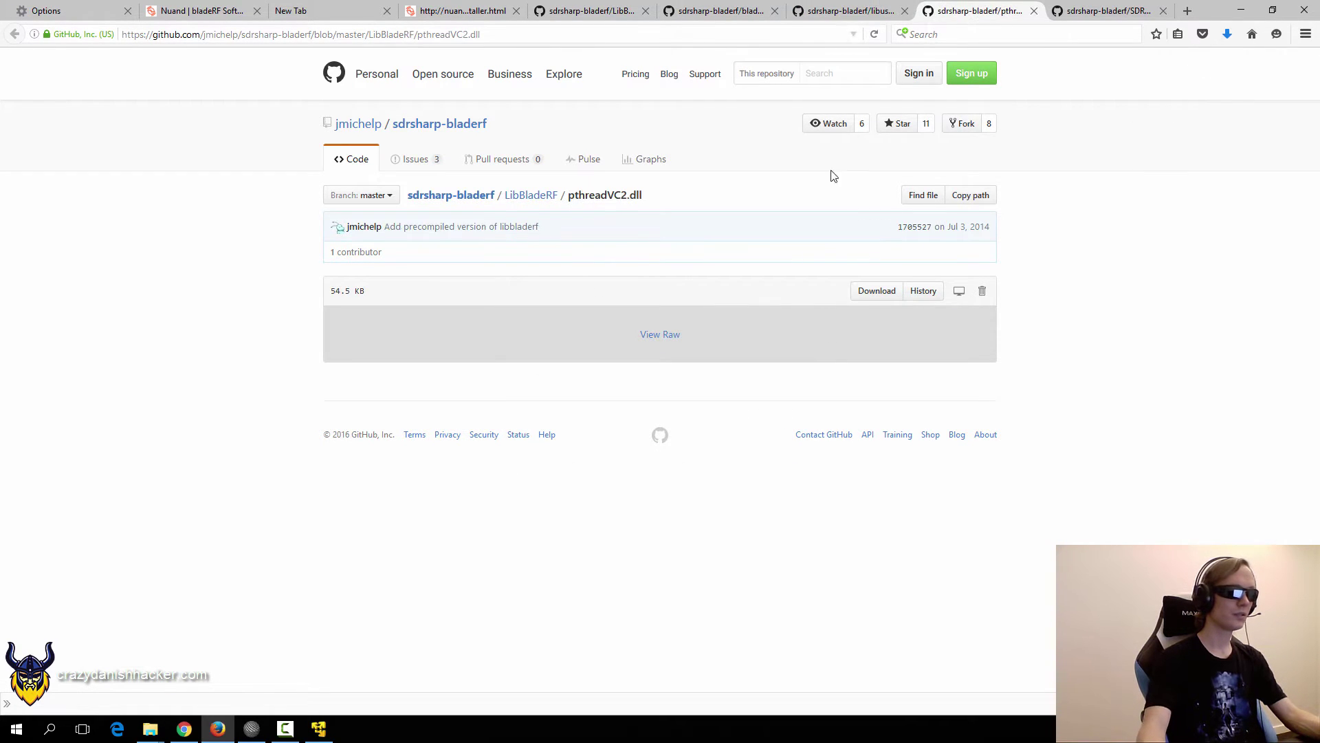
{"action": "left_click", "coordinate": [865, 298]}
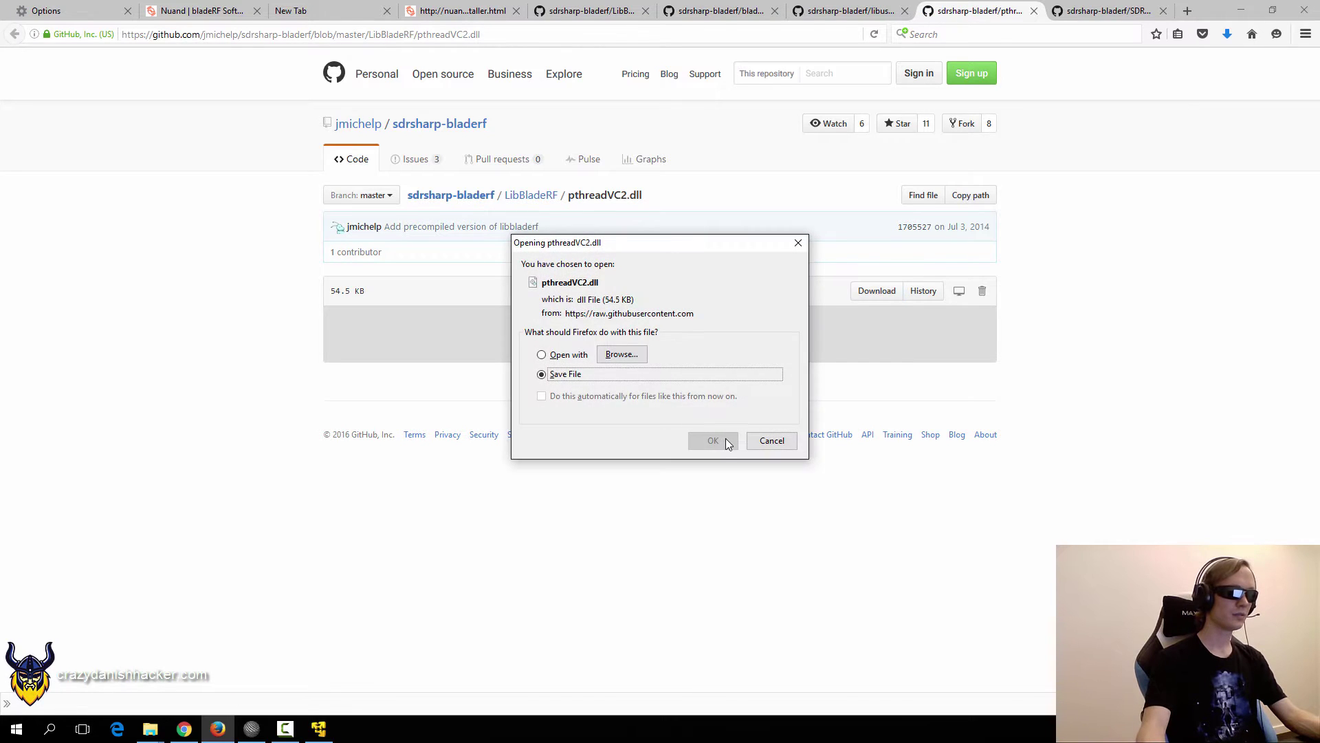
{"action": "left_click", "coordinate": [726, 441]}
{"action": "key", "text": "ctrl+Tab"}
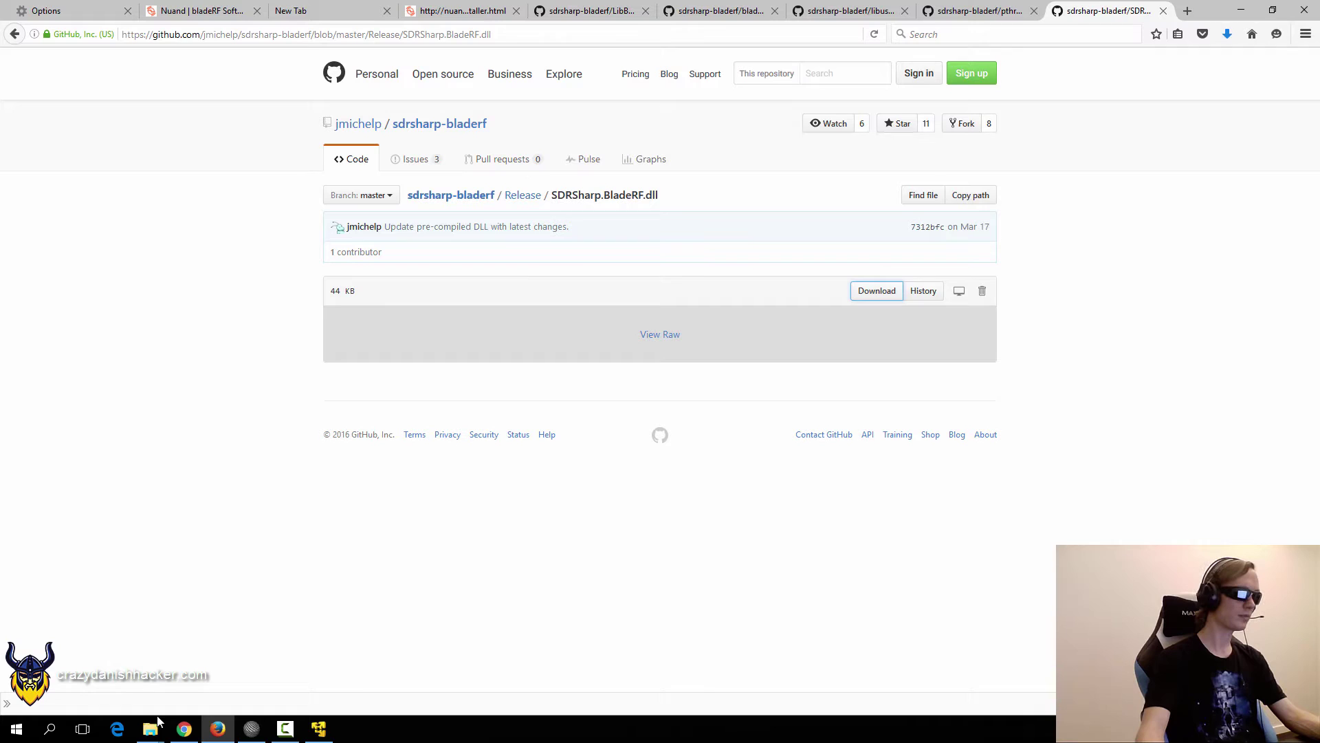
Move the five downloaded files from Downloads into D:\RTLSDR, replacing the existing libusb-1.0.dll.
{"action": "mouse_move", "coordinate": [153, 726]}
{"action": "left_click", "coordinate": [206, 663]}
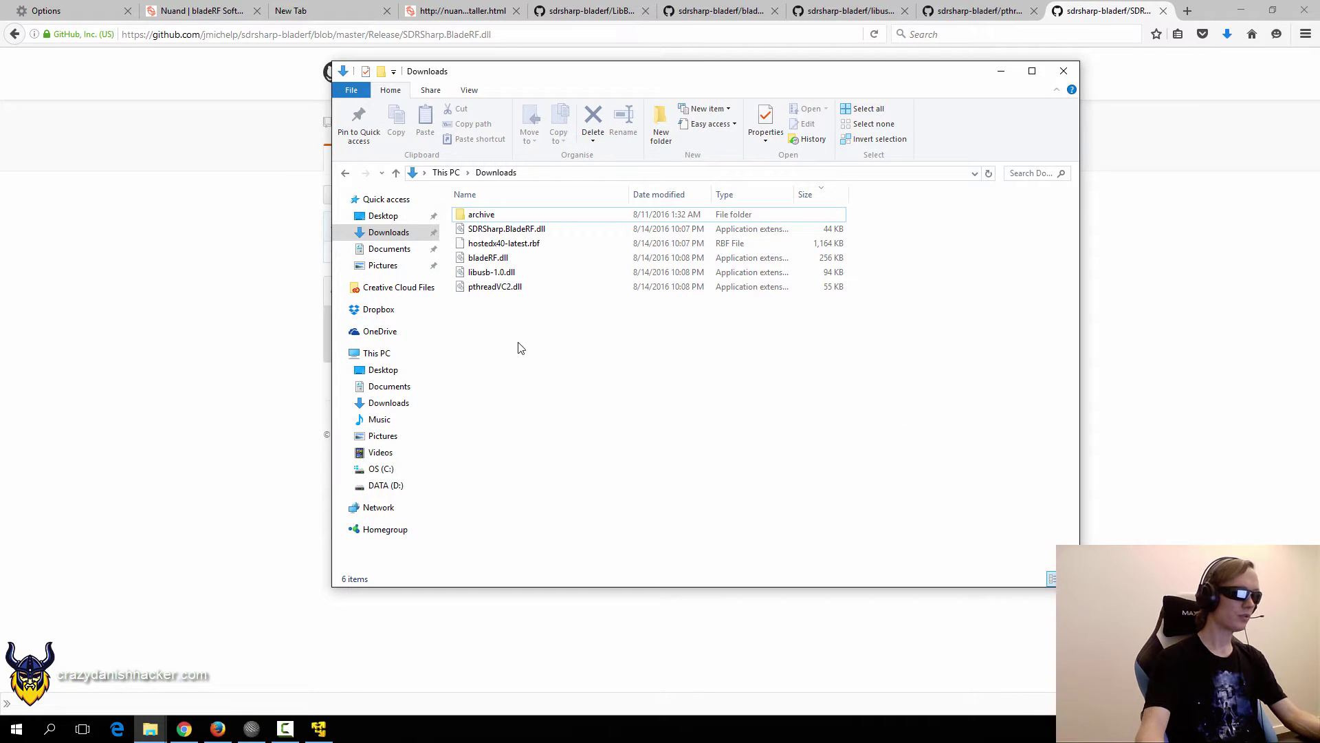
{"action": "left_click_drag", "start_coordinate": [518, 352], "coordinate": [483, 236]}
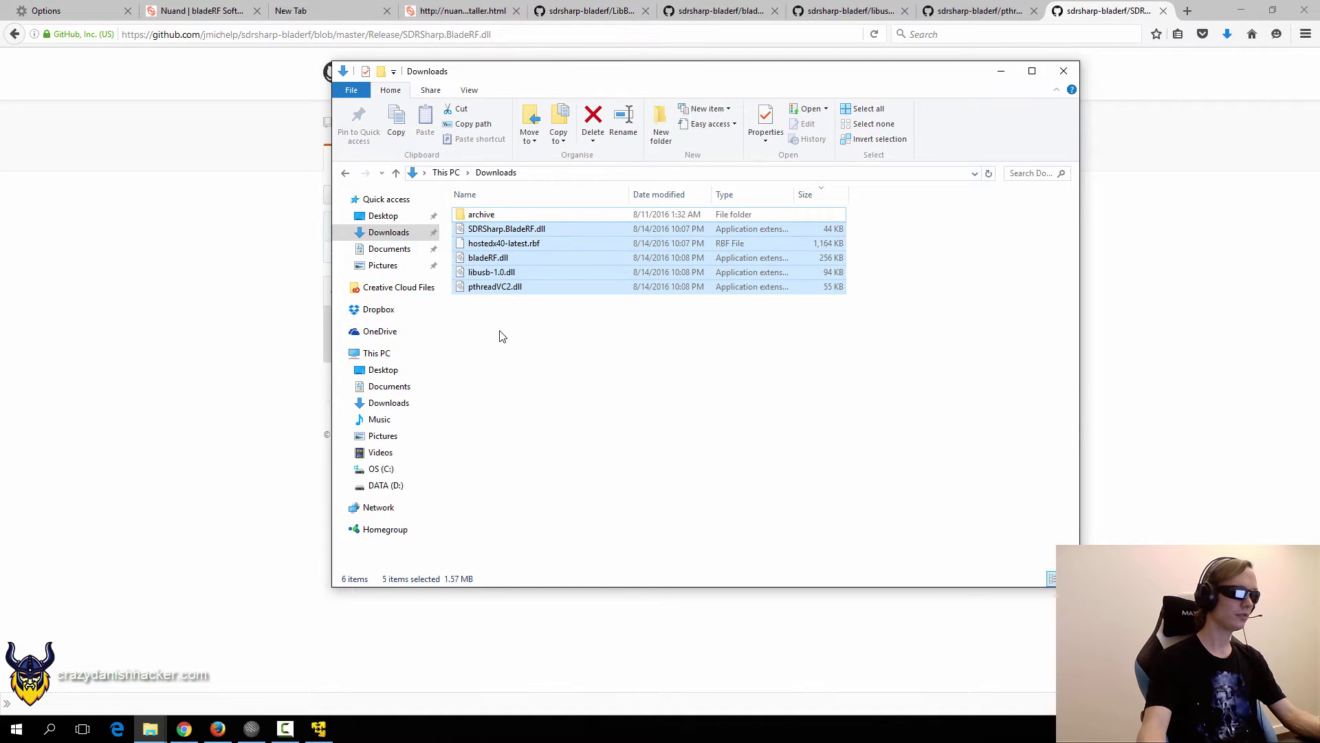
{"action": "mouse_move", "coordinate": [144, 730]}
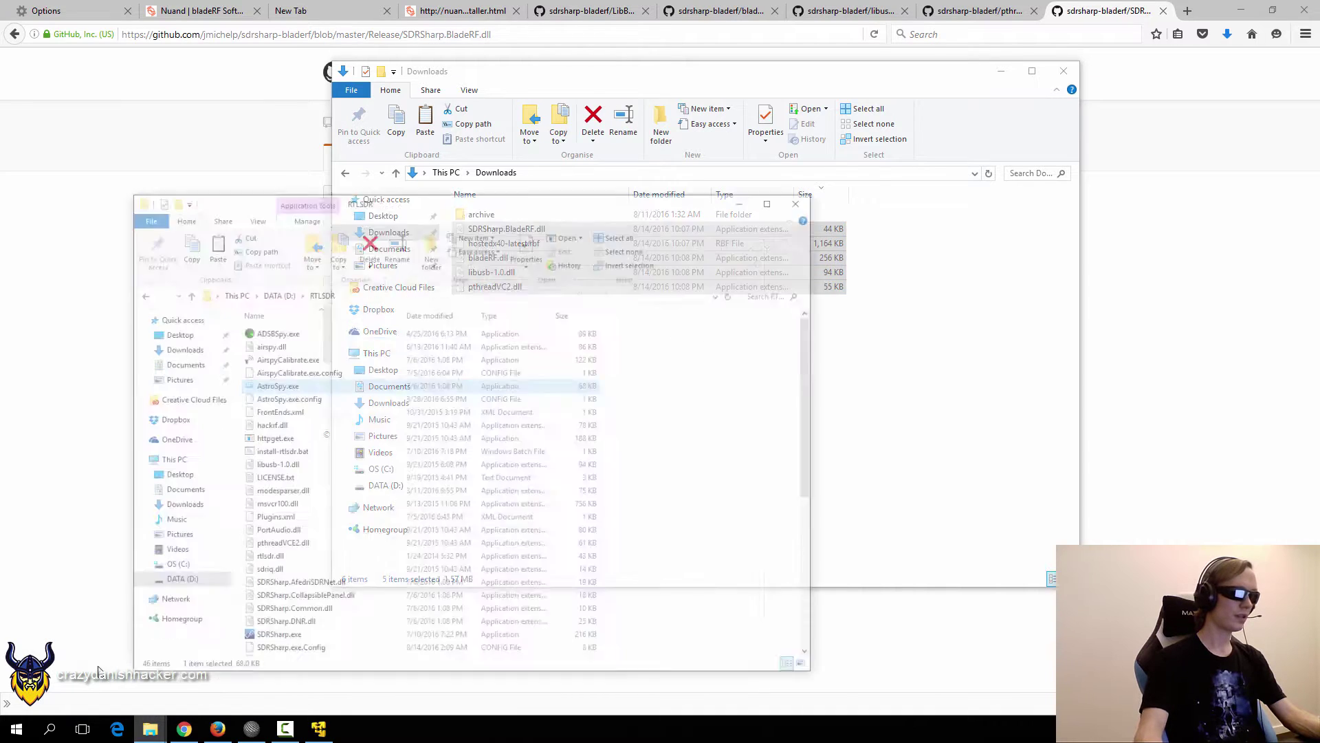
{"action": "left_click", "coordinate": [93, 664]}
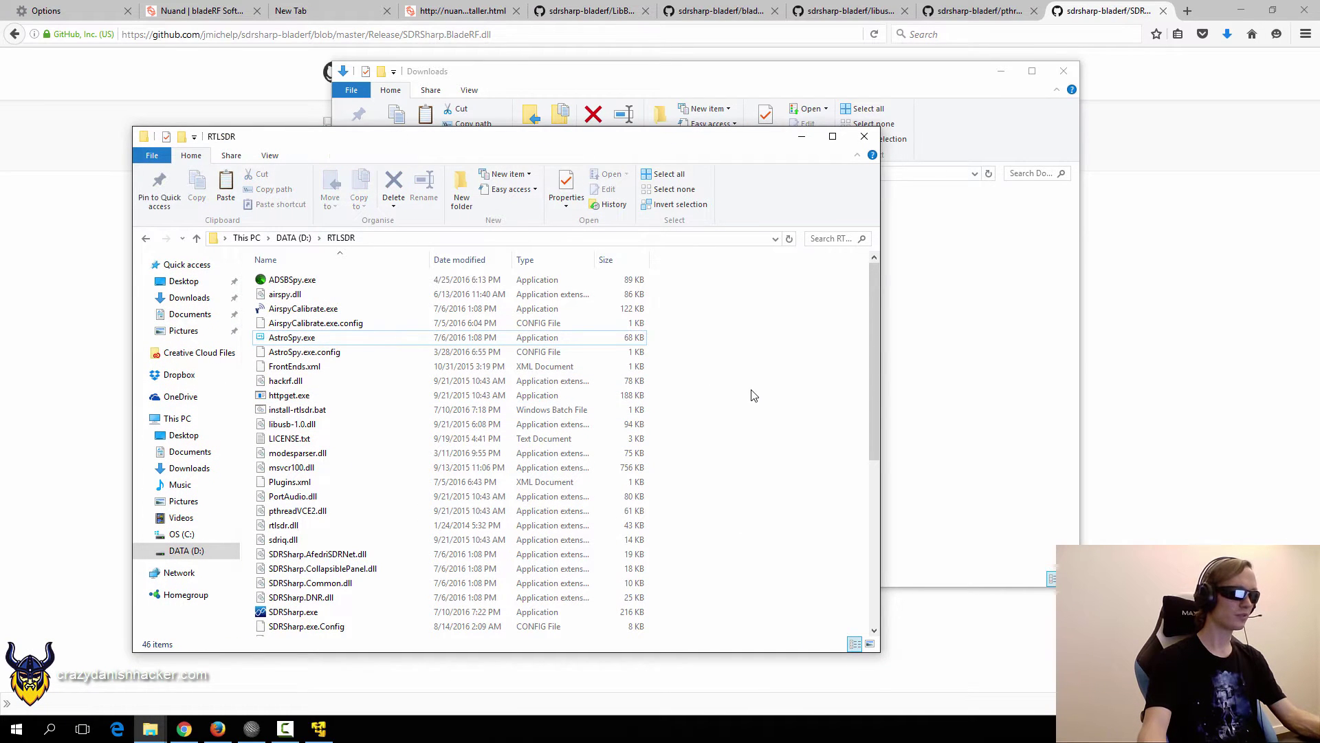
{"action": "key", "text": "ctrl+v"}
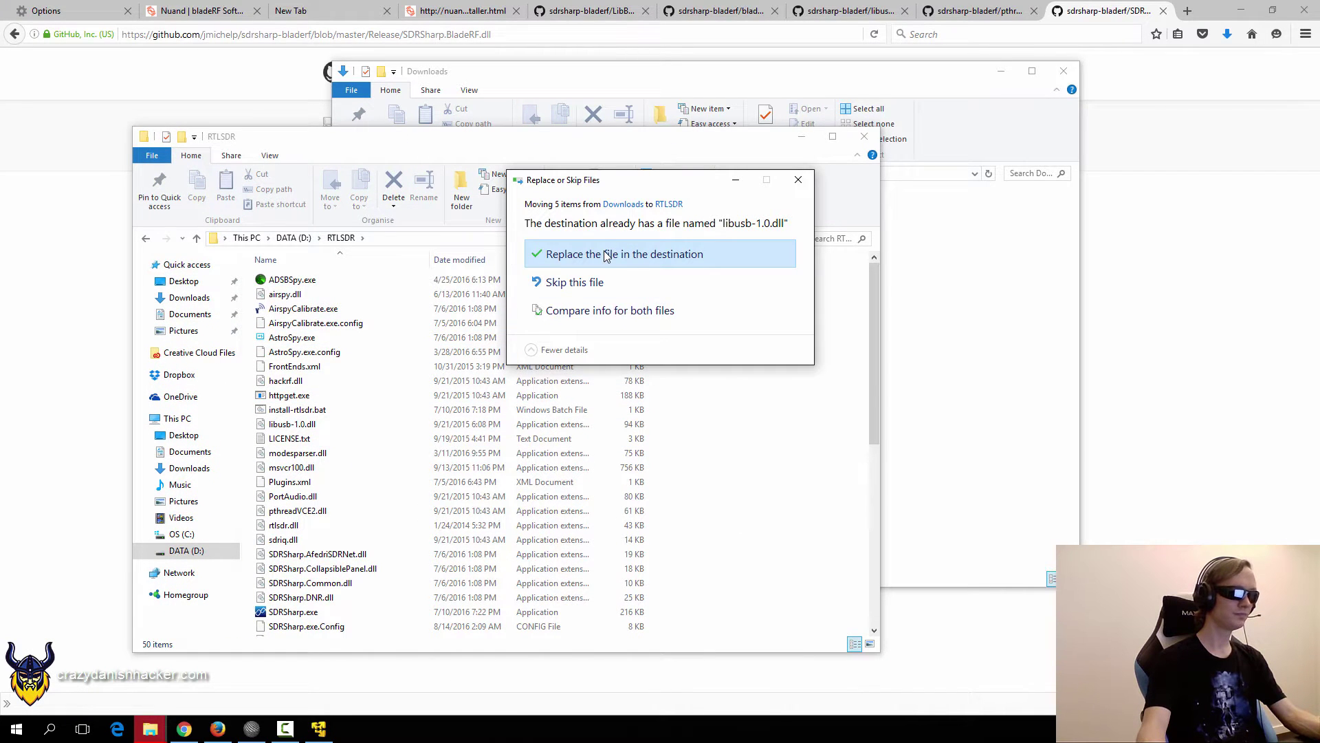
{"action": "left_click", "coordinate": [605, 255]}
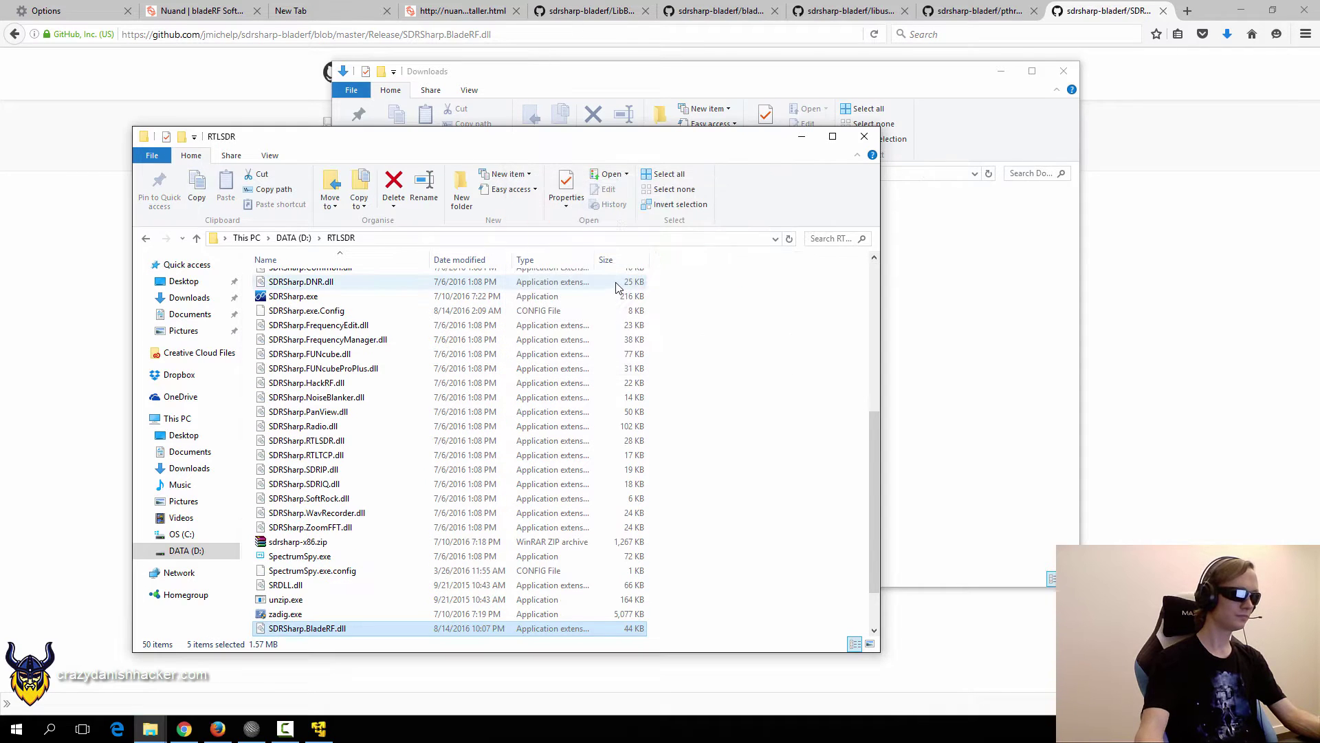
{"action": "left_click", "coordinate": [521, 6]}
Open the sdrsharp-bladerf README and select the <add key="BladeRF" …/> line from step 3.
{"action": "left_click", "coordinate": [612, 8]}
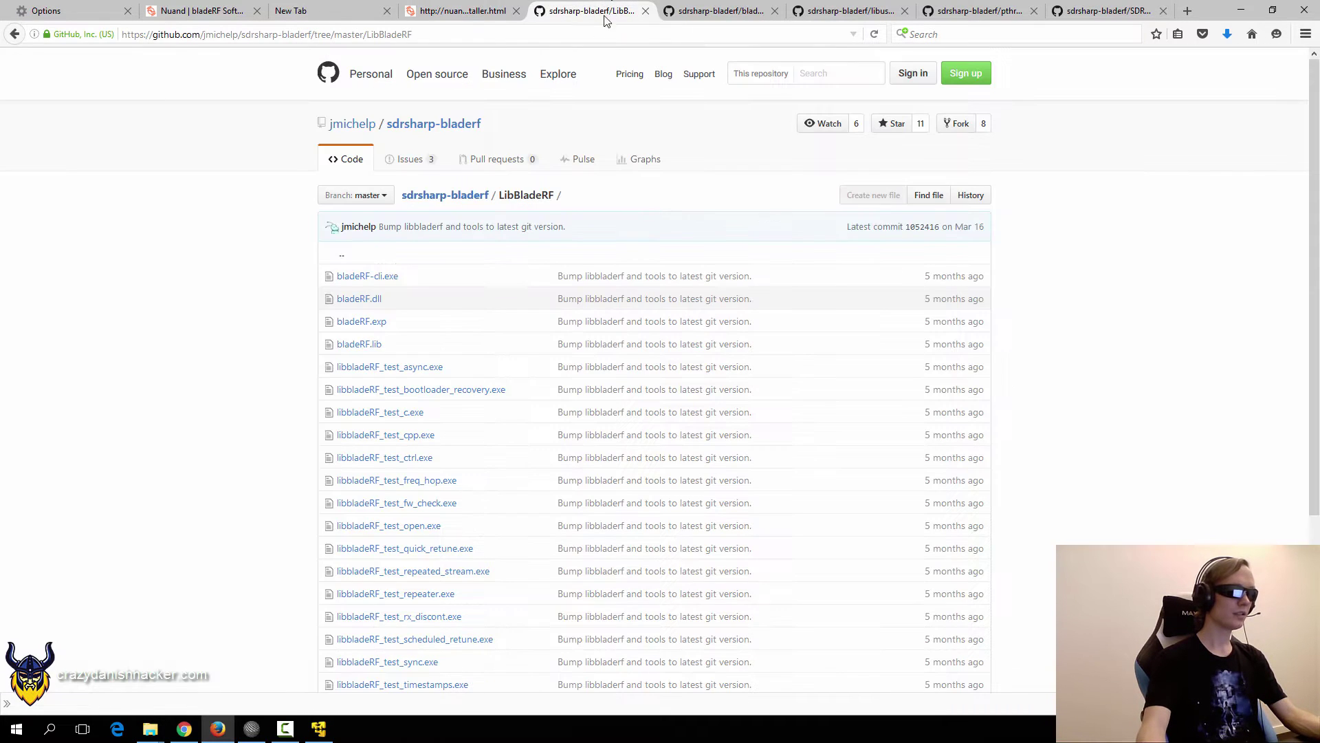
{"action": "left_click", "coordinate": [414, 125]}
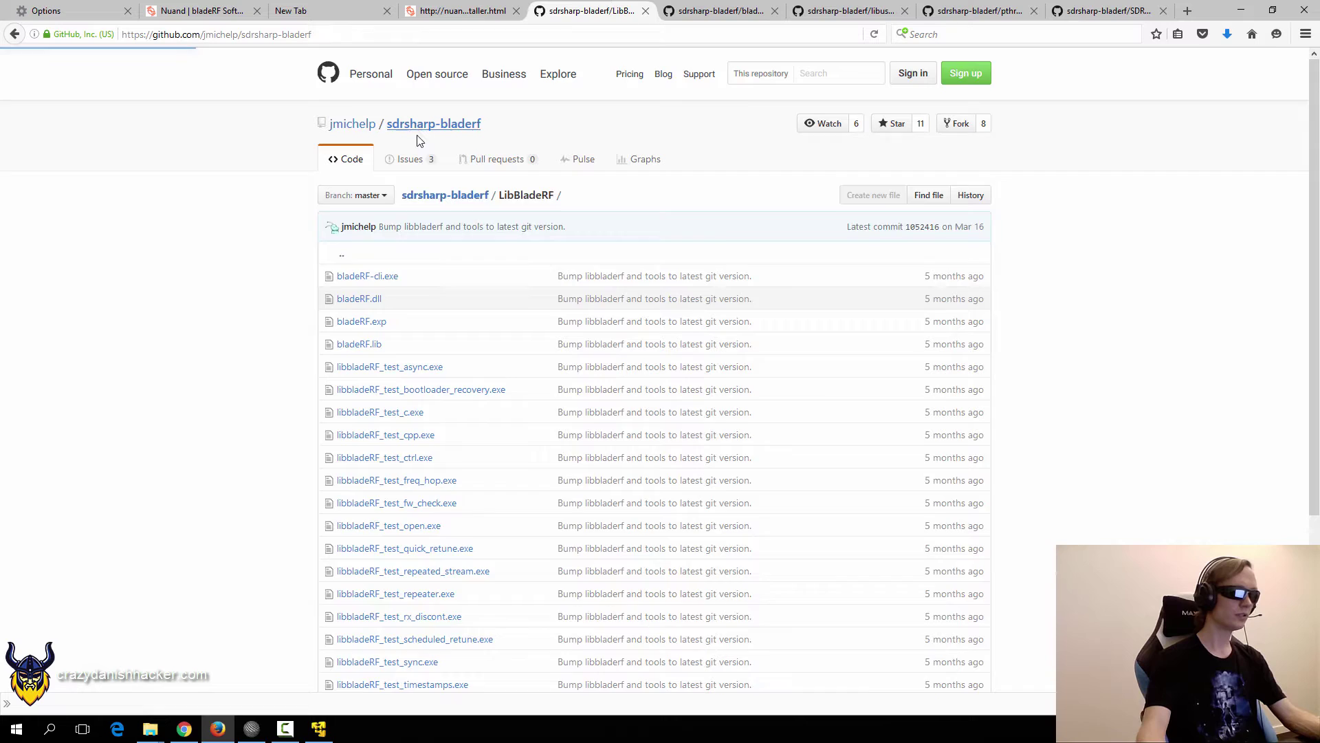
{"action": "scroll", "coordinate": [655, 386], "scroll_direction": "down", "scroll_amount": 6}
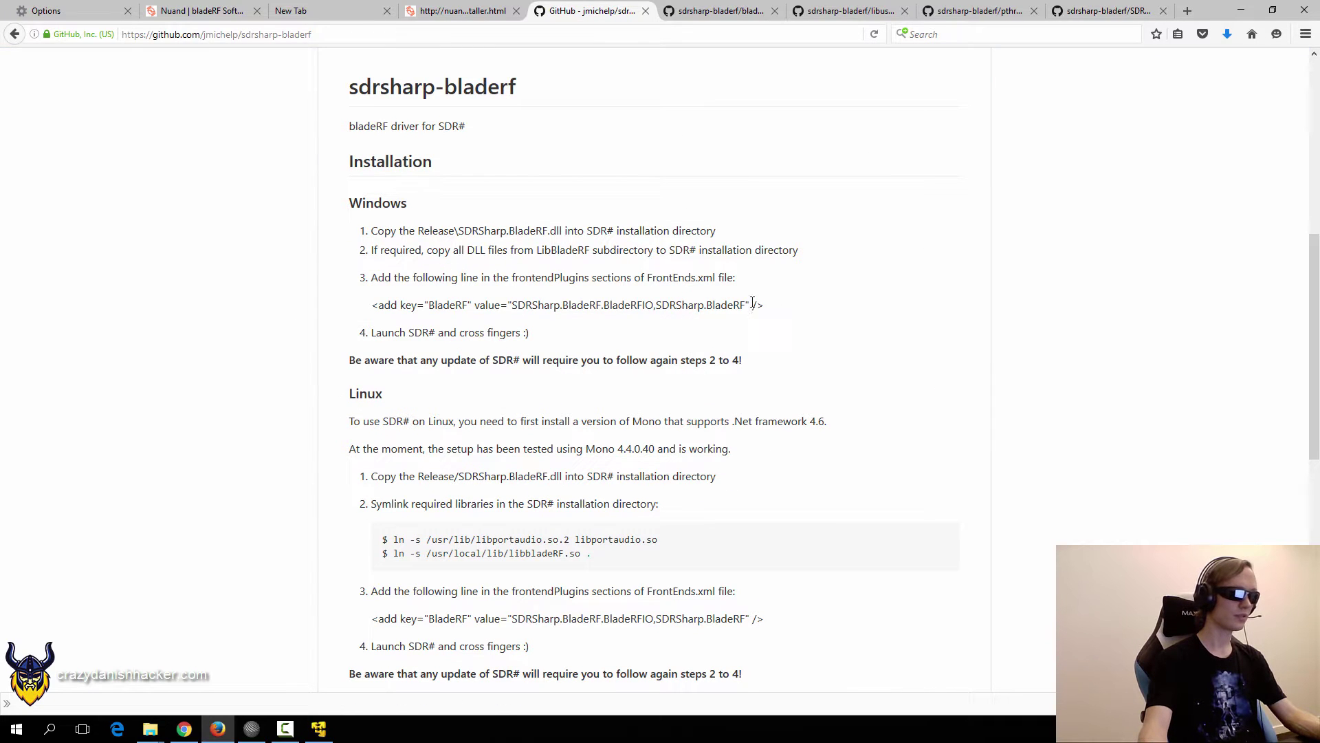
{"action": "left_click_drag", "start_coordinate": [764, 304], "coordinate": [391, 302]}
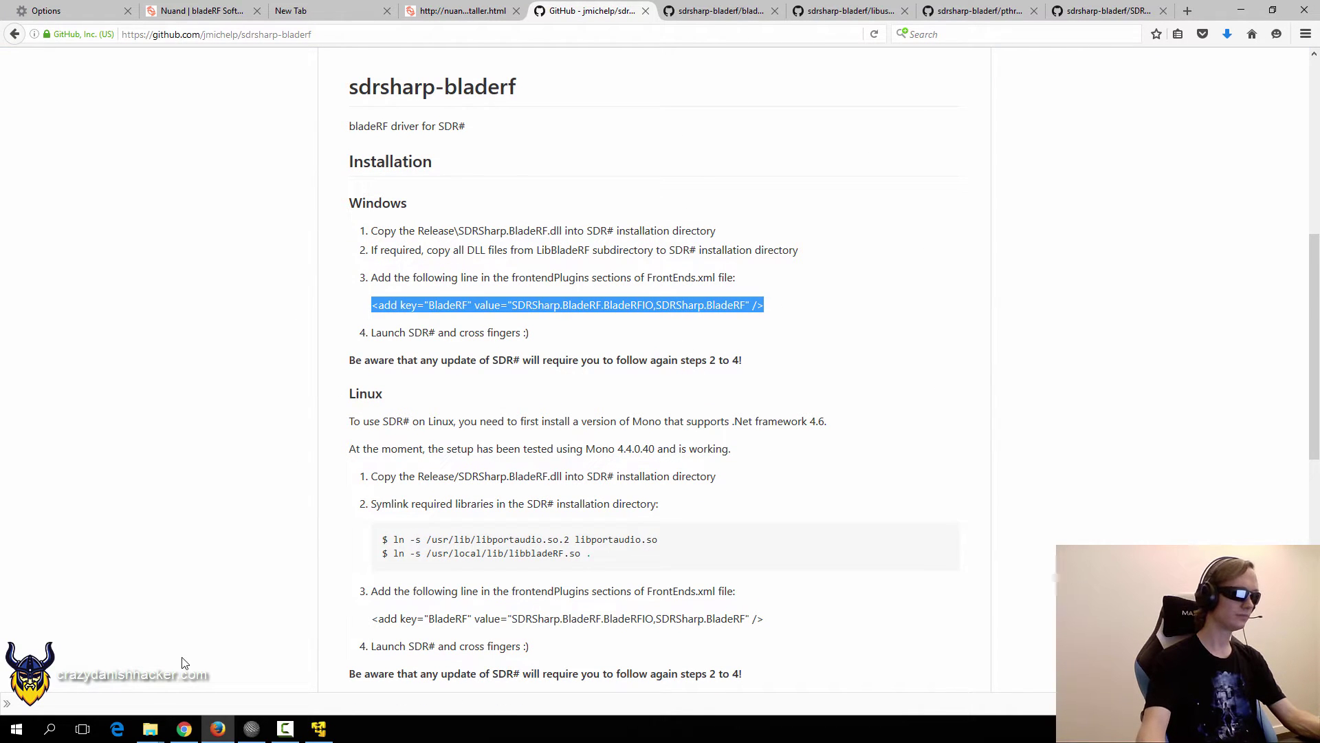
Select SDRSharp.exe.Config in the D:\RTLSDR folder window.
{"action": "mouse_move", "coordinate": [150, 732]}
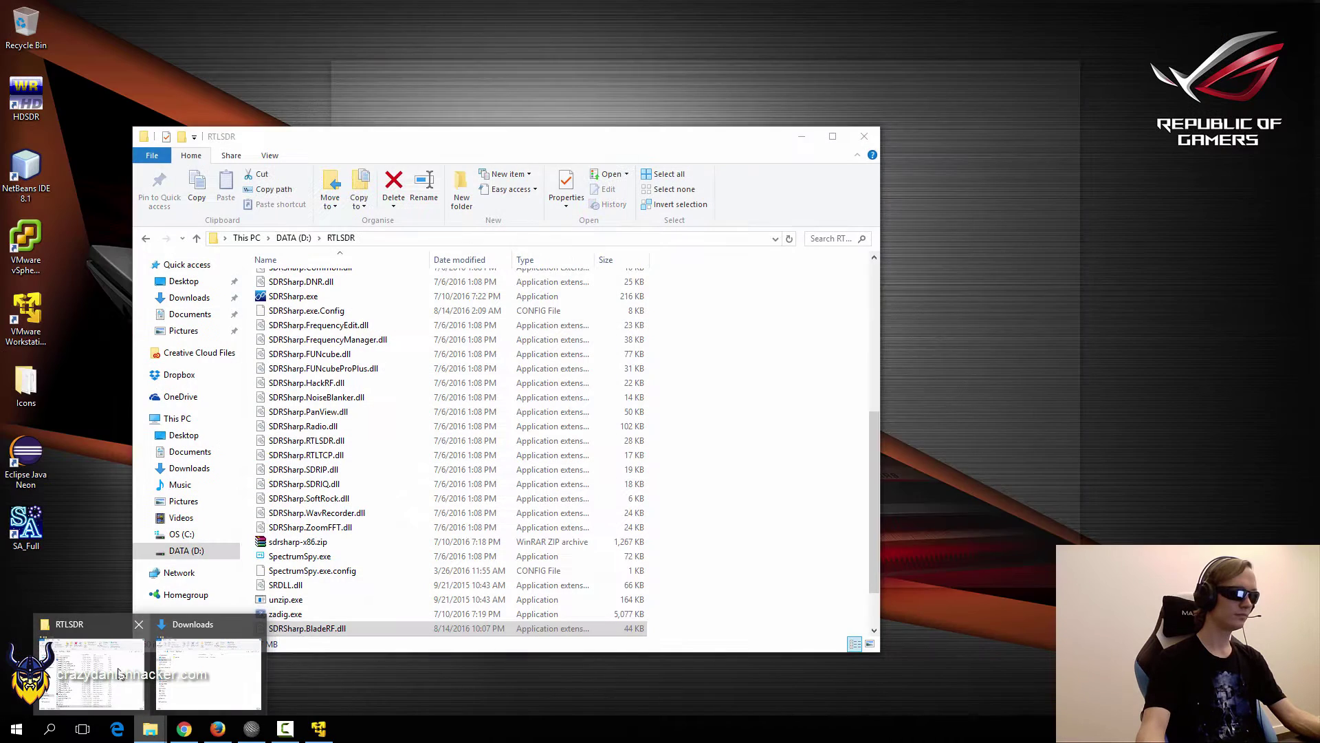
{"action": "left_click", "coordinate": [118, 674]}
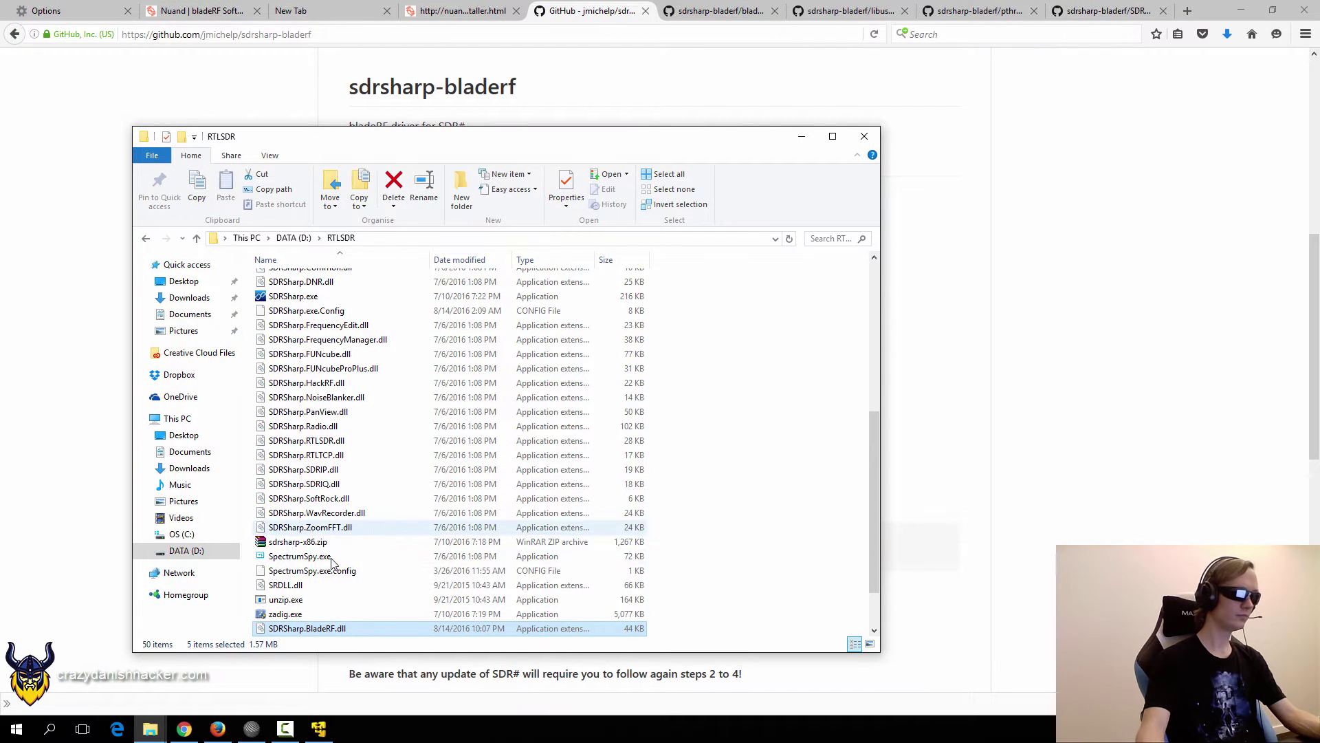
{"action": "scroll", "coordinate": [319, 564], "scroll_direction": "up", "scroll_amount": 4}
{"action": "left_click", "coordinate": [324, 479]}
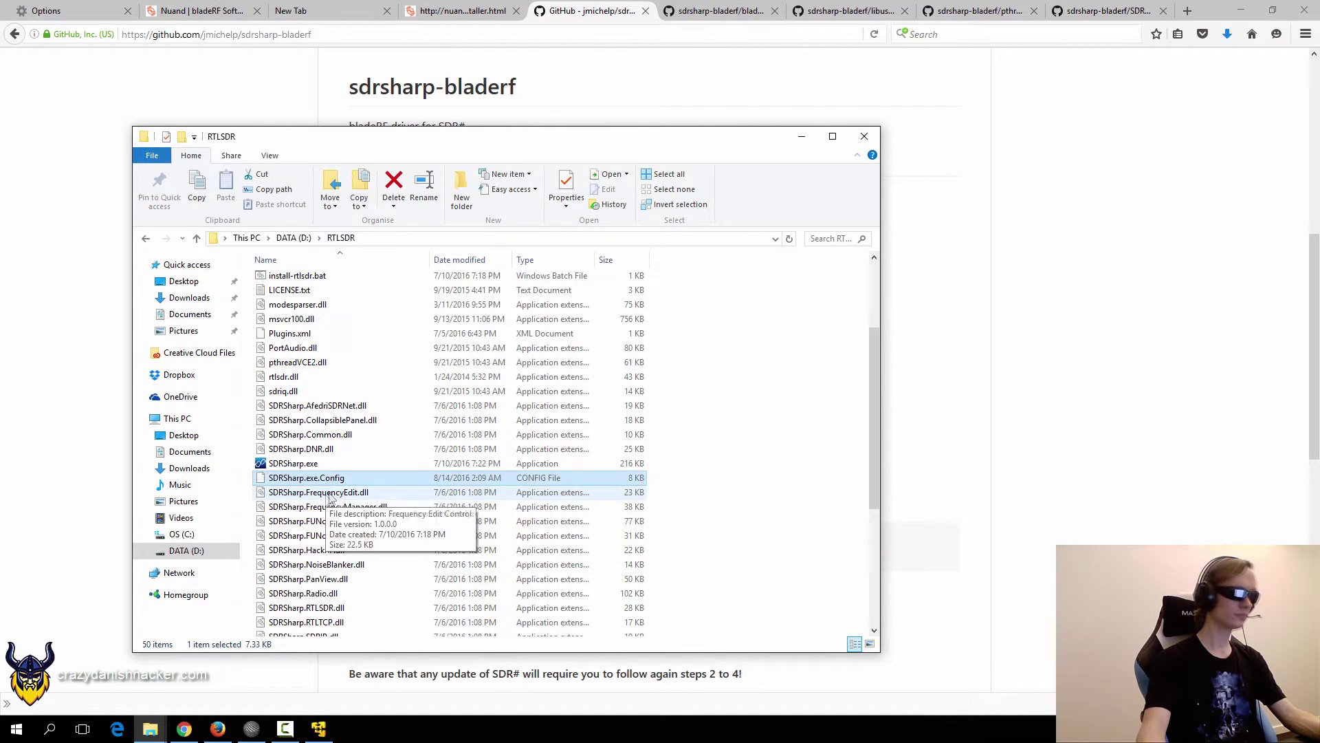
Launch a new SciTE window, look through SDRSharp.exe.Config, then close it.
{"action": "right_click", "coordinate": [251, 729]}
{"action": "left_click", "coordinate": [251, 655]}
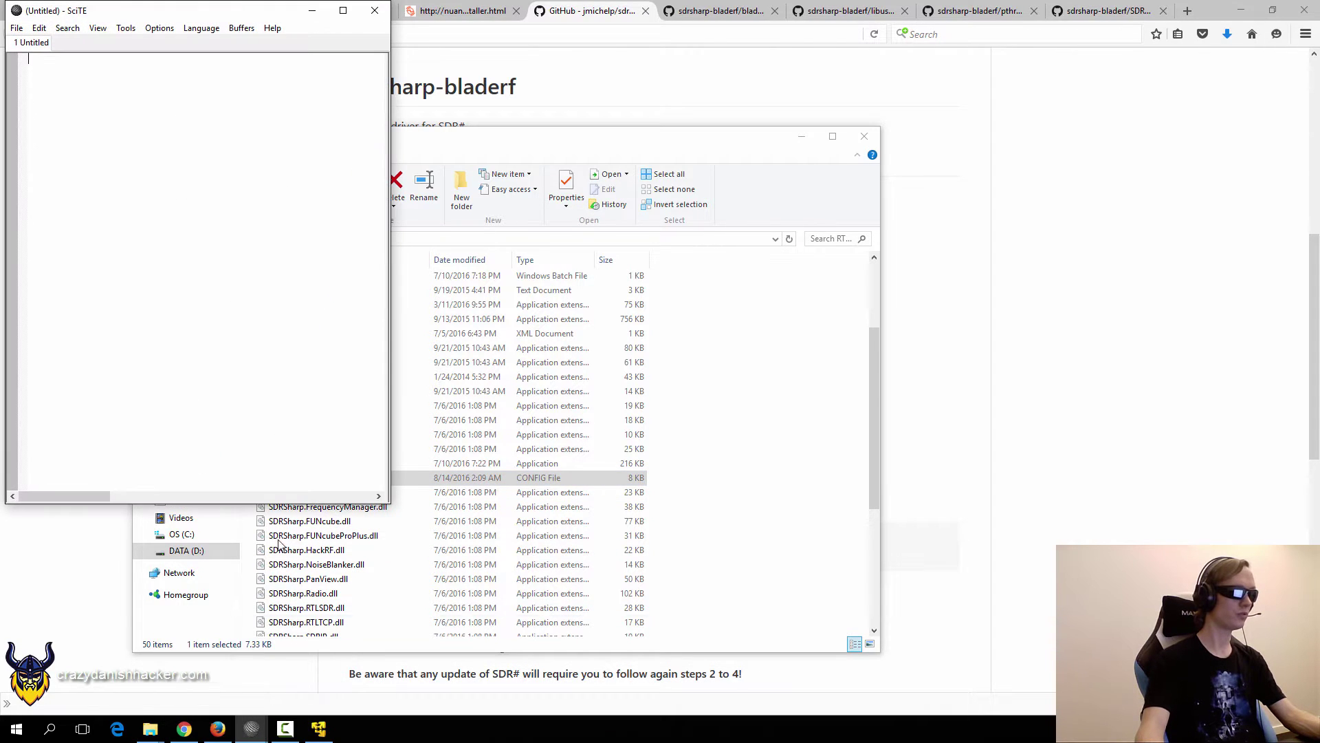
{"action": "left_click_drag", "start_coordinate": [239, 5], "coordinate": [687, 60]}
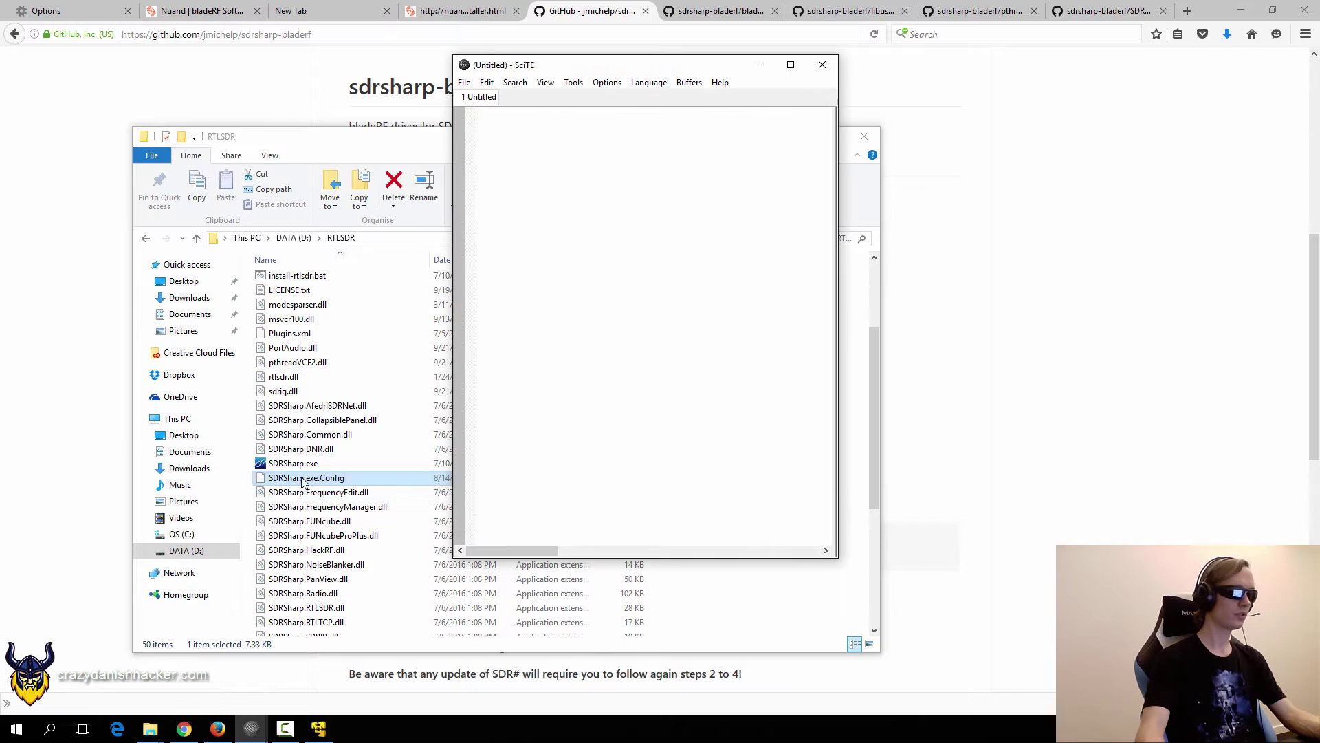
{"action": "left_click_drag", "start_coordinate": [309, 478], "coordinate": [553, 391]}
{"action": "scroll", "coordinate": [595, 268], "scroll_direction": "down", "scroll_amount": 20}
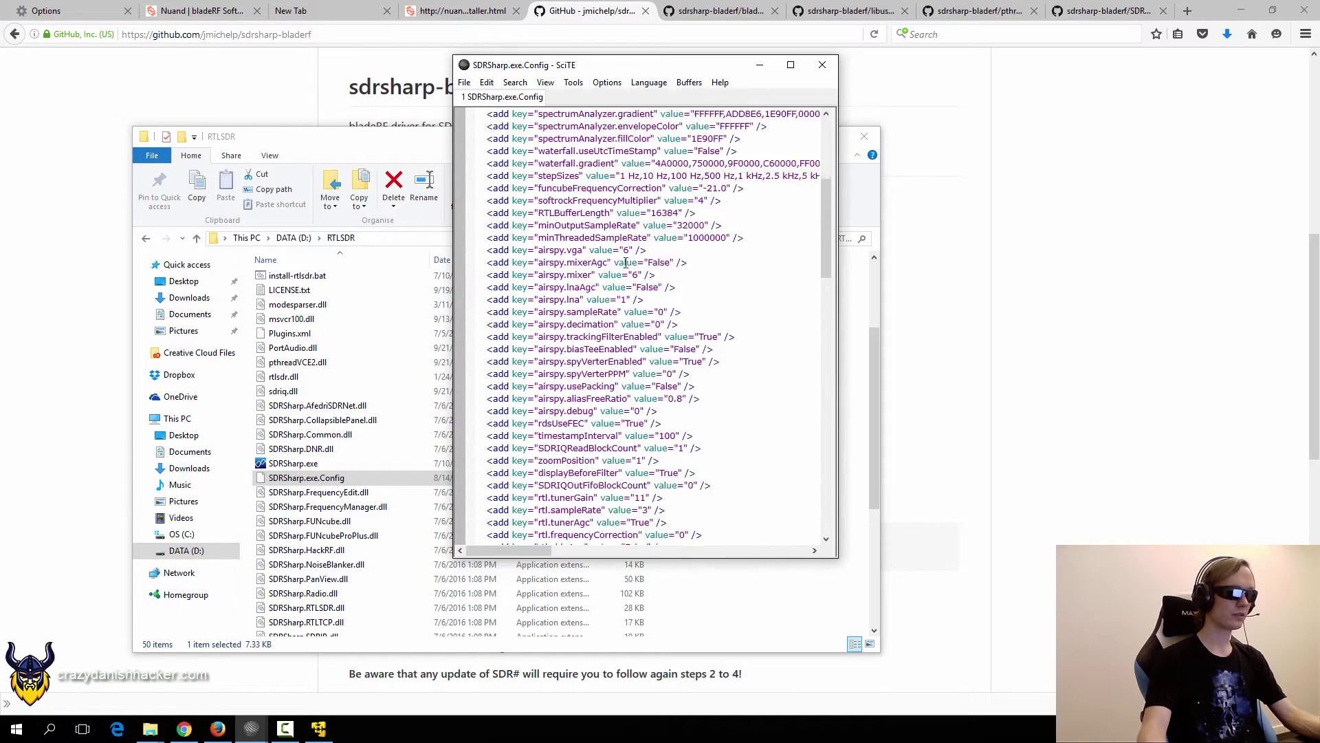
{"action": "key", "text": "ctrl+w"}
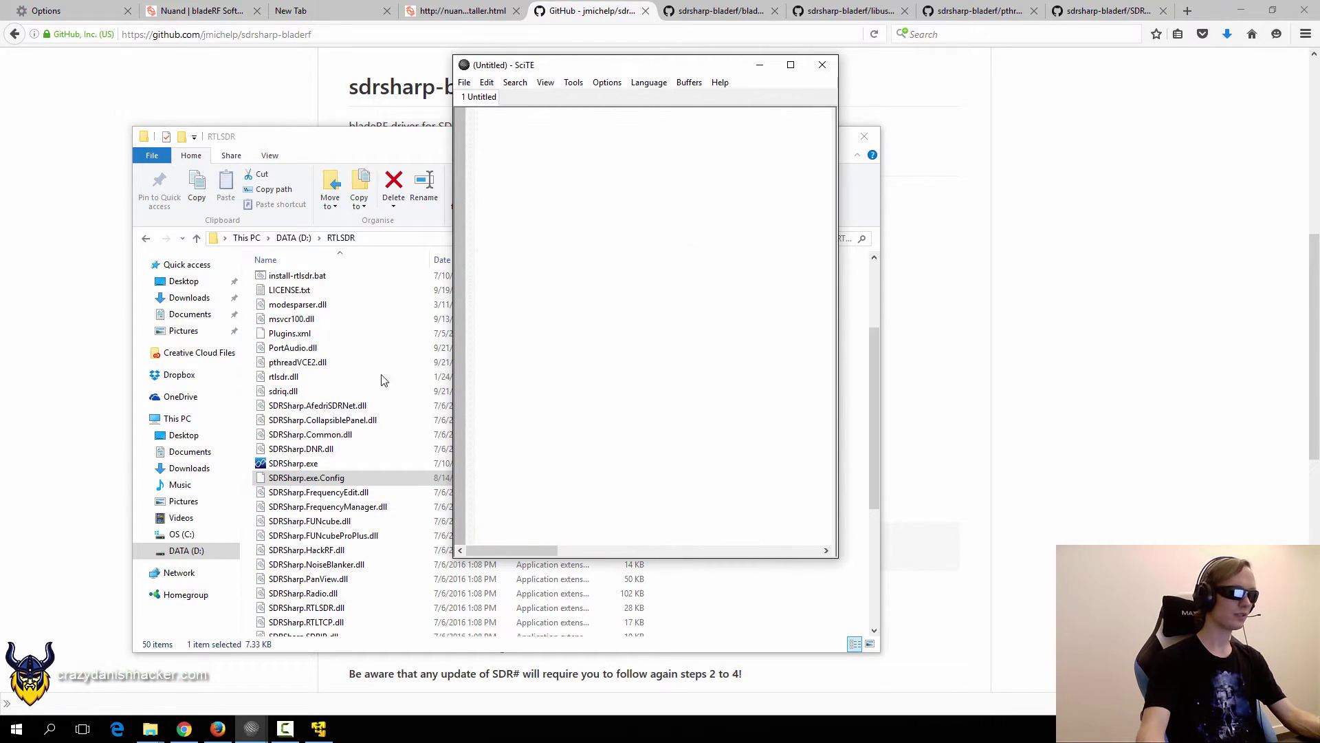
{"action": "left_click", "coordinate": [303, 349]}
Open FrontEnds.xml in SciTE and paste the BladeRF entry after the Afedri SDR-Net line.
{"action": "scroll", "coordinate": [289, 430], "scroll_direction": "up", "scroll_amount": 3}
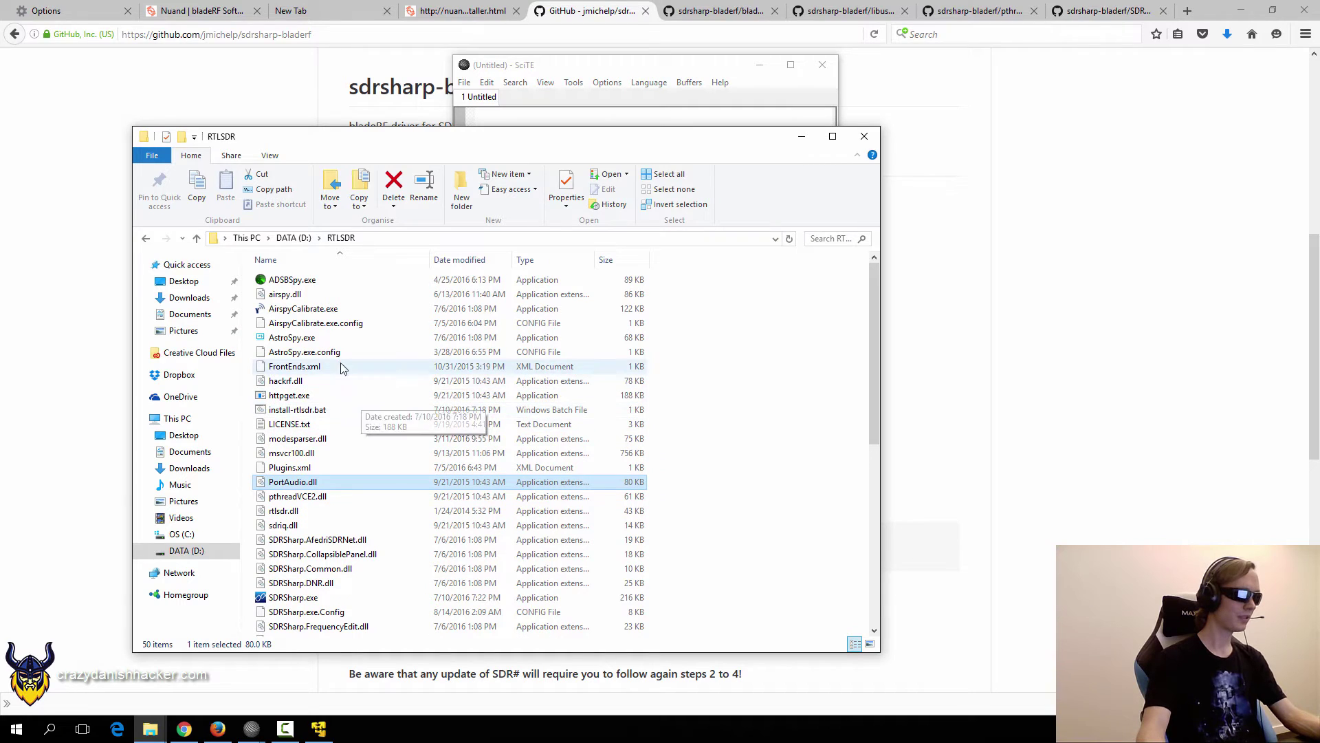
{"action": "left_click", "coordinate": [294, 370]}
{"action": "left_click_drag", "start_coordinate": [294, 370], "coordinate": [637, 128]}
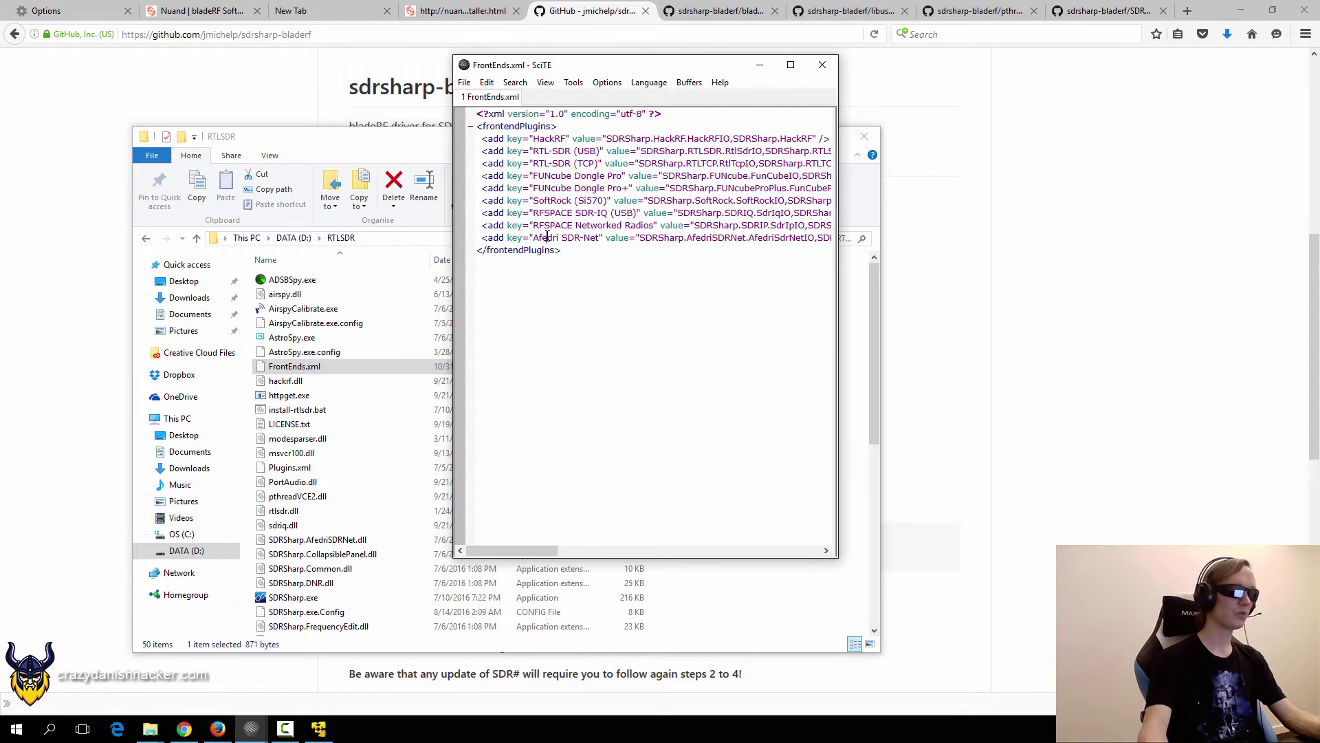
{"action": "type", "text": "<add key=\"BladeRF\" value=\"SDRSharp.BladeRF.BladeRFIO,SDRSharp.BladeRF\" />"}
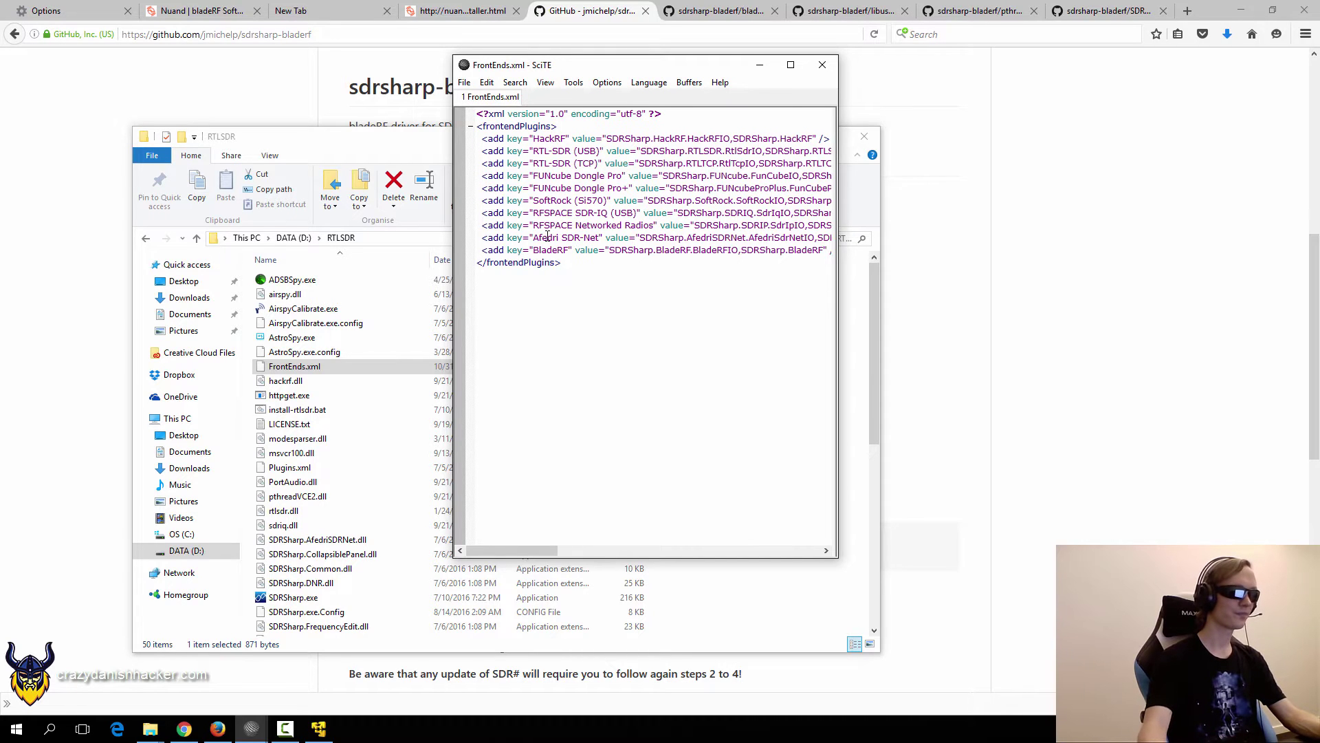
{"action": "left_click", "coordinate": [302, 597]}
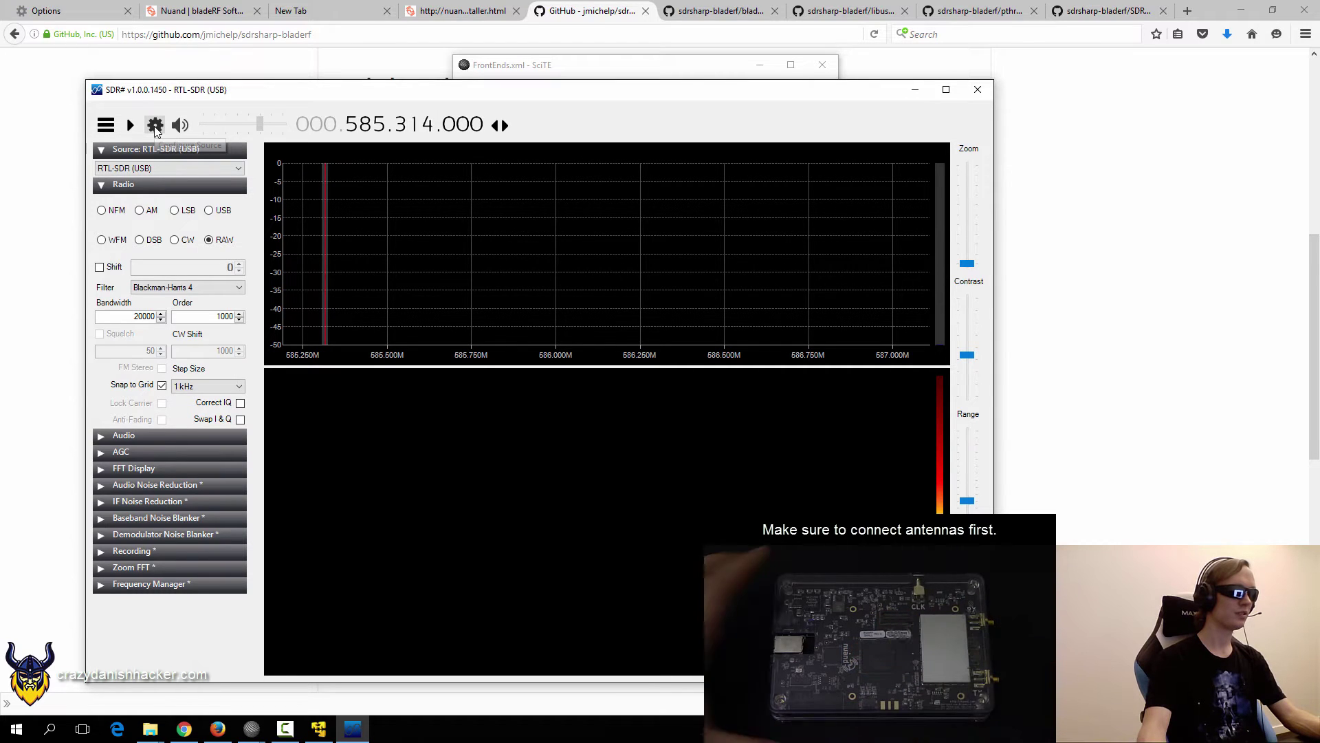
Choose BladeRF as the SDR# source and review its Controller settings (37 MSPS, RX/TX SMA).
{"action": "left_click", "coordinate": [153, 169]}
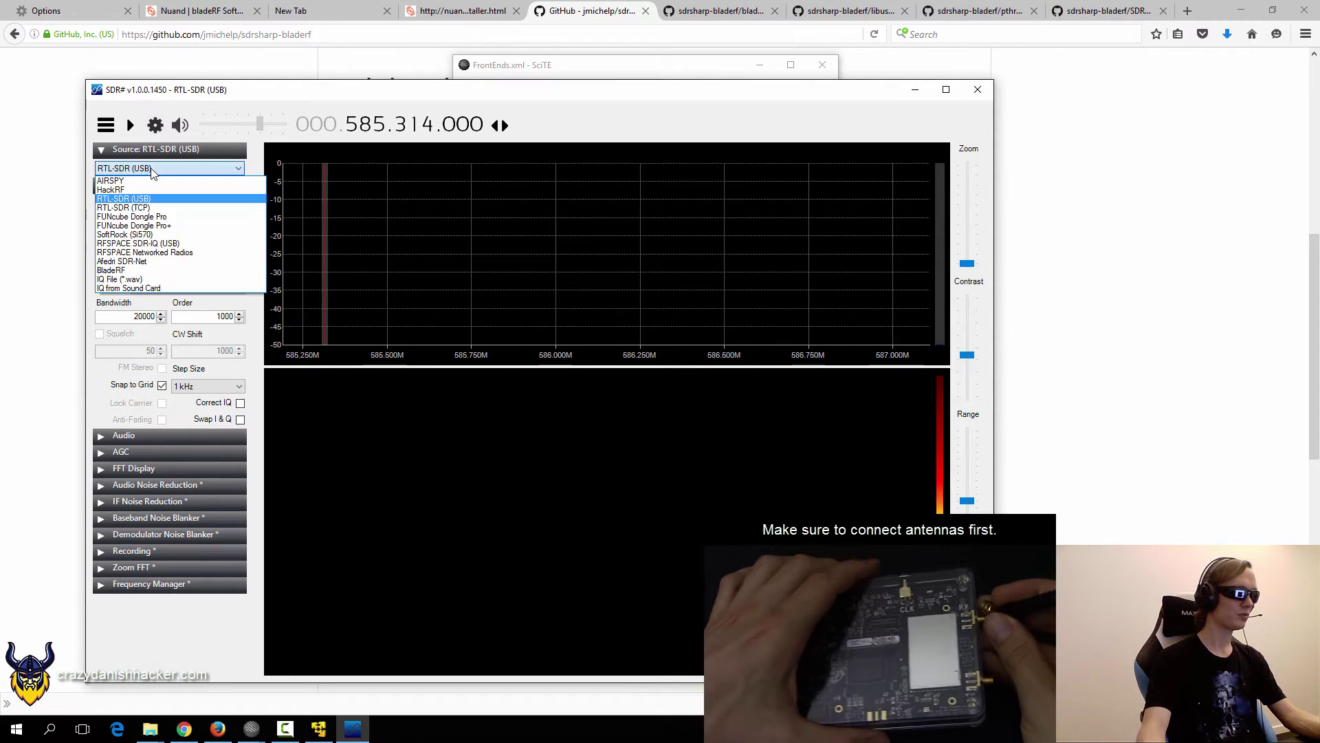
{"action": "left_click", "coordinate": [127, 268]}
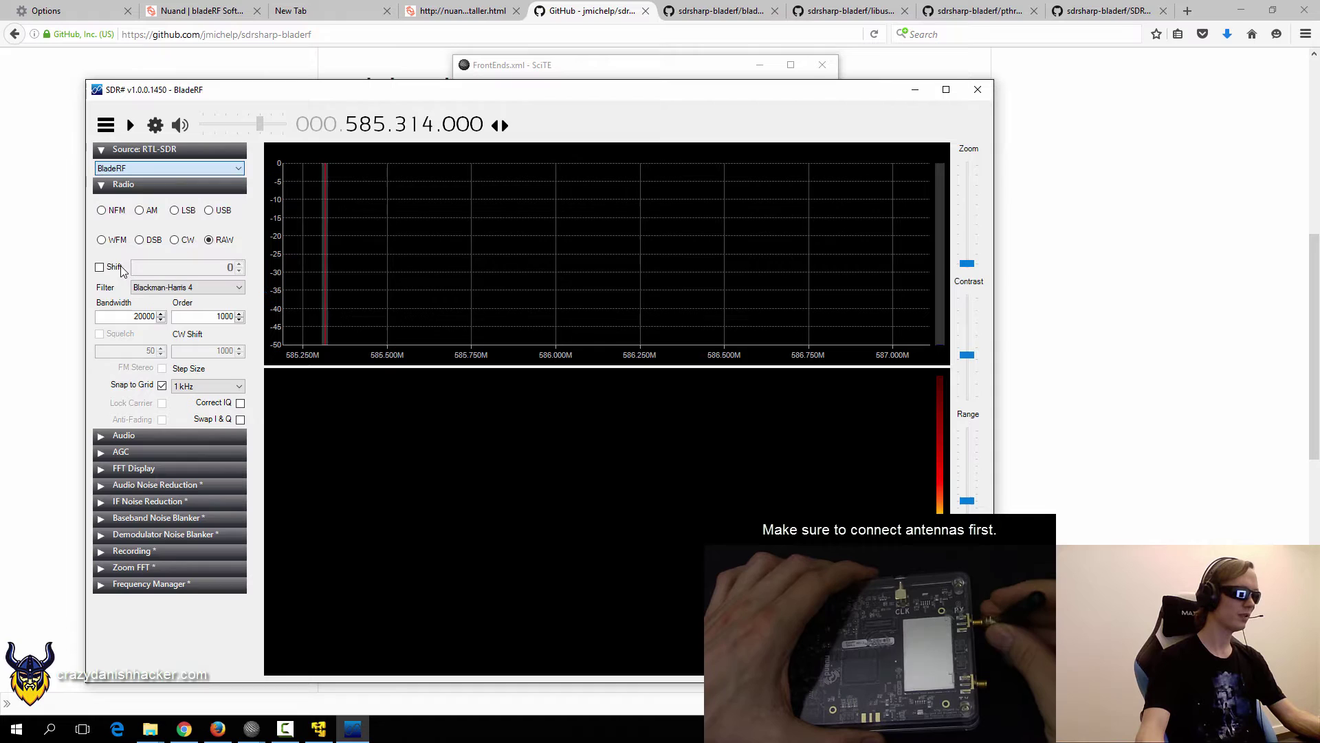
{"action": "left_click", "coordinate": [155, 127]}
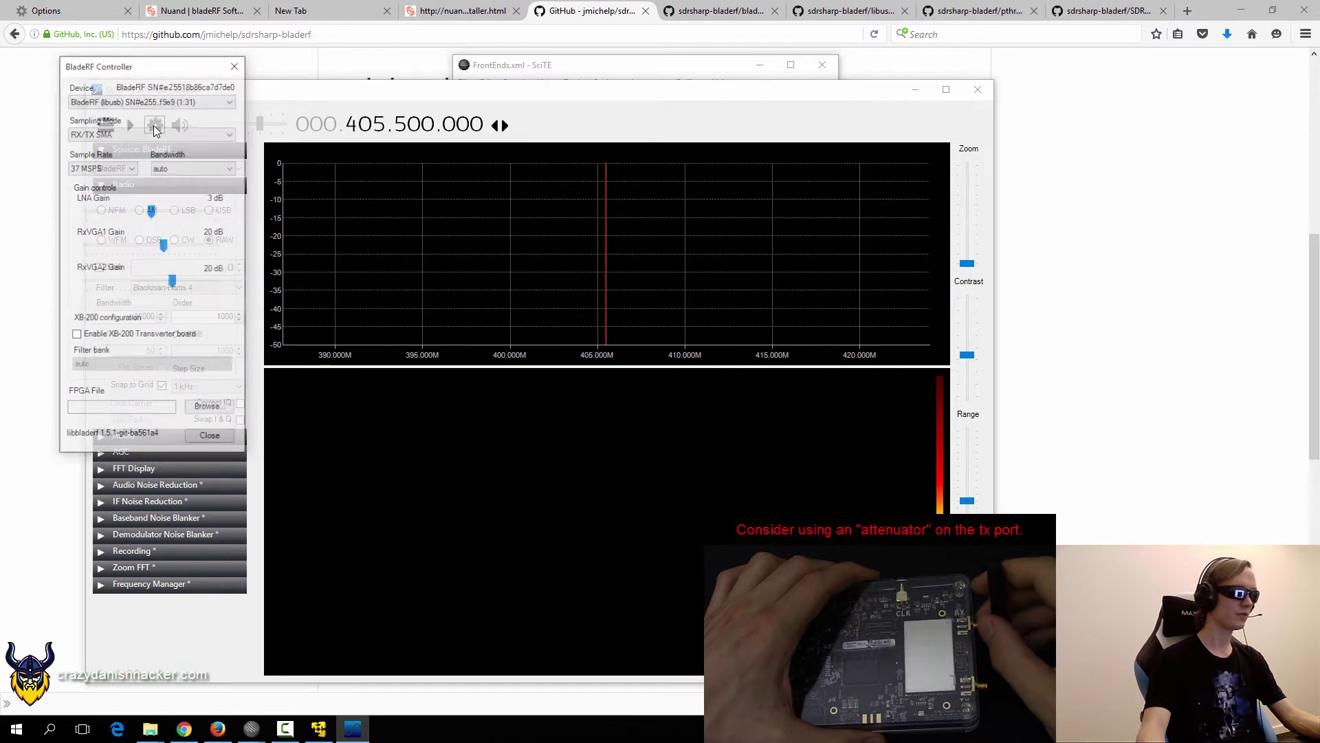
{"action": "left_click_drag", "start_coordinate": [163, 67], "coordinate": [420, 90]}
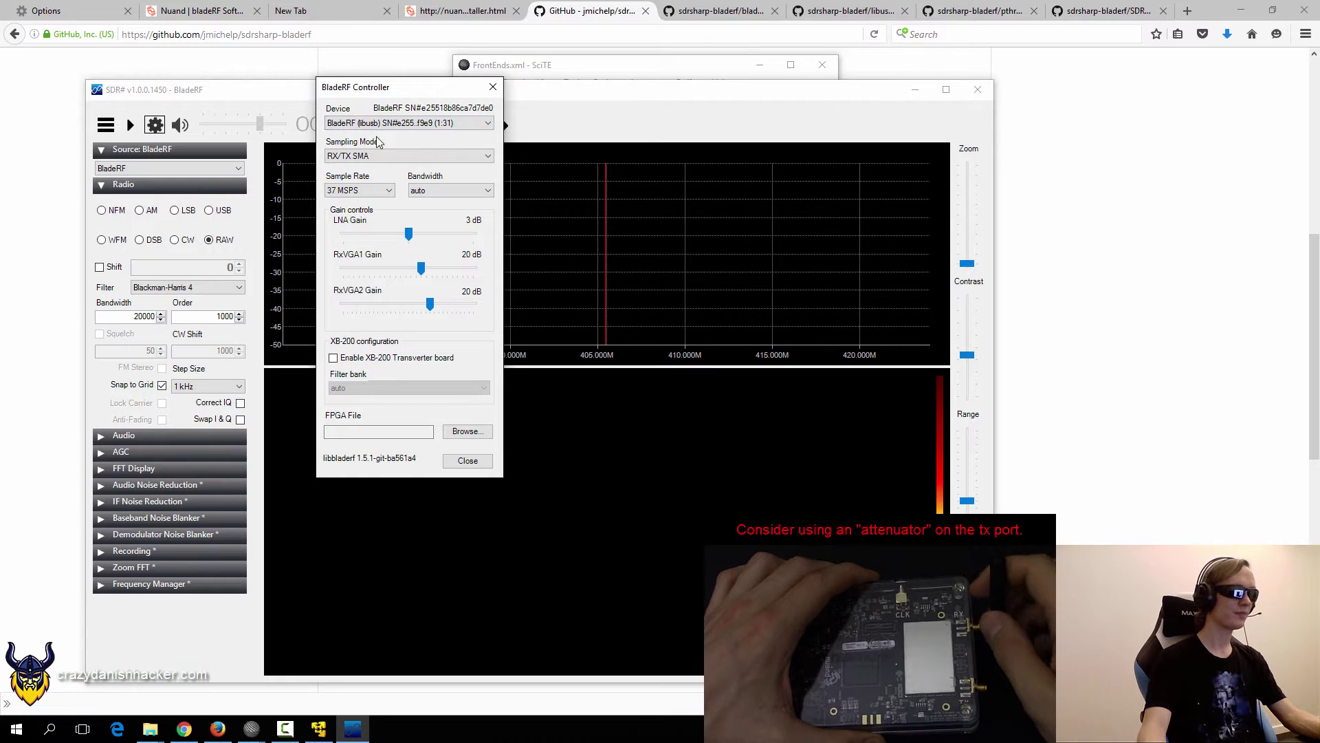
{"action": "left_click", "coordinate": [468, 461]}
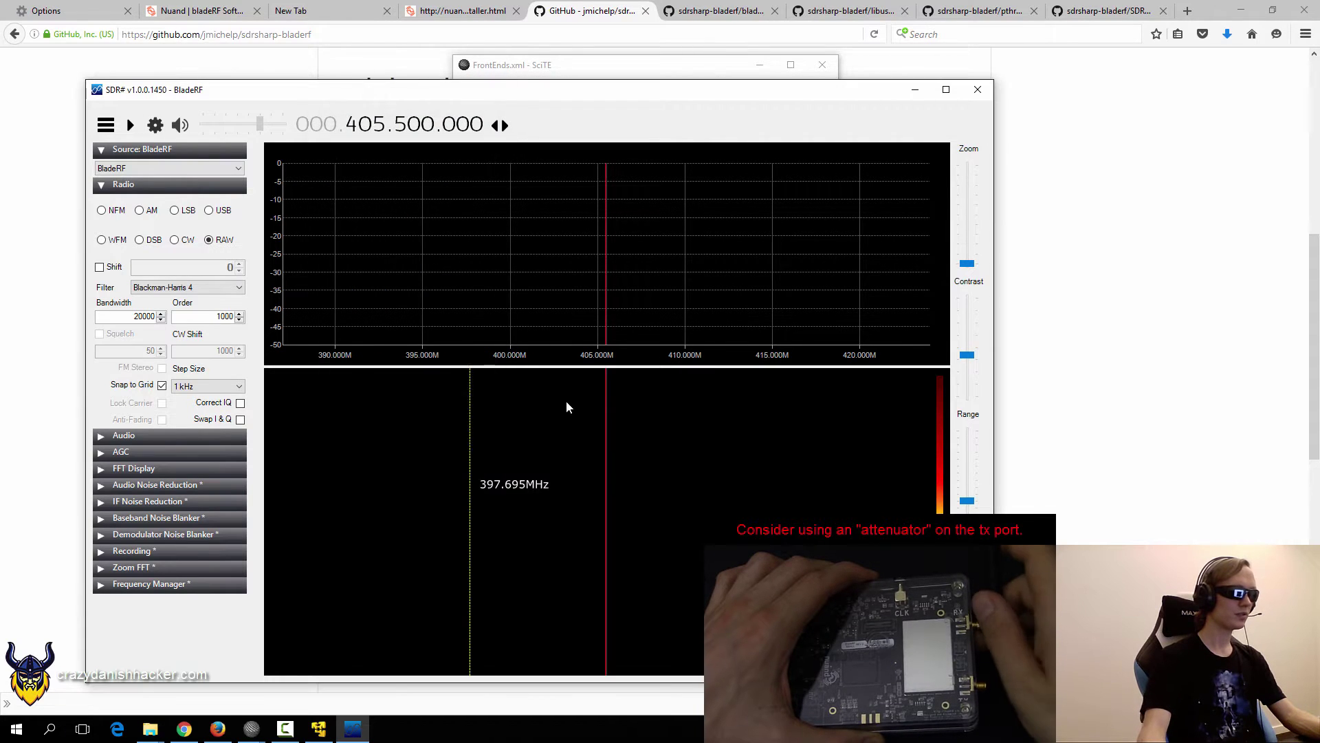
Close SDR# and launch Zadig.
{"action": "left_click", "coordinate": [976, 93]}
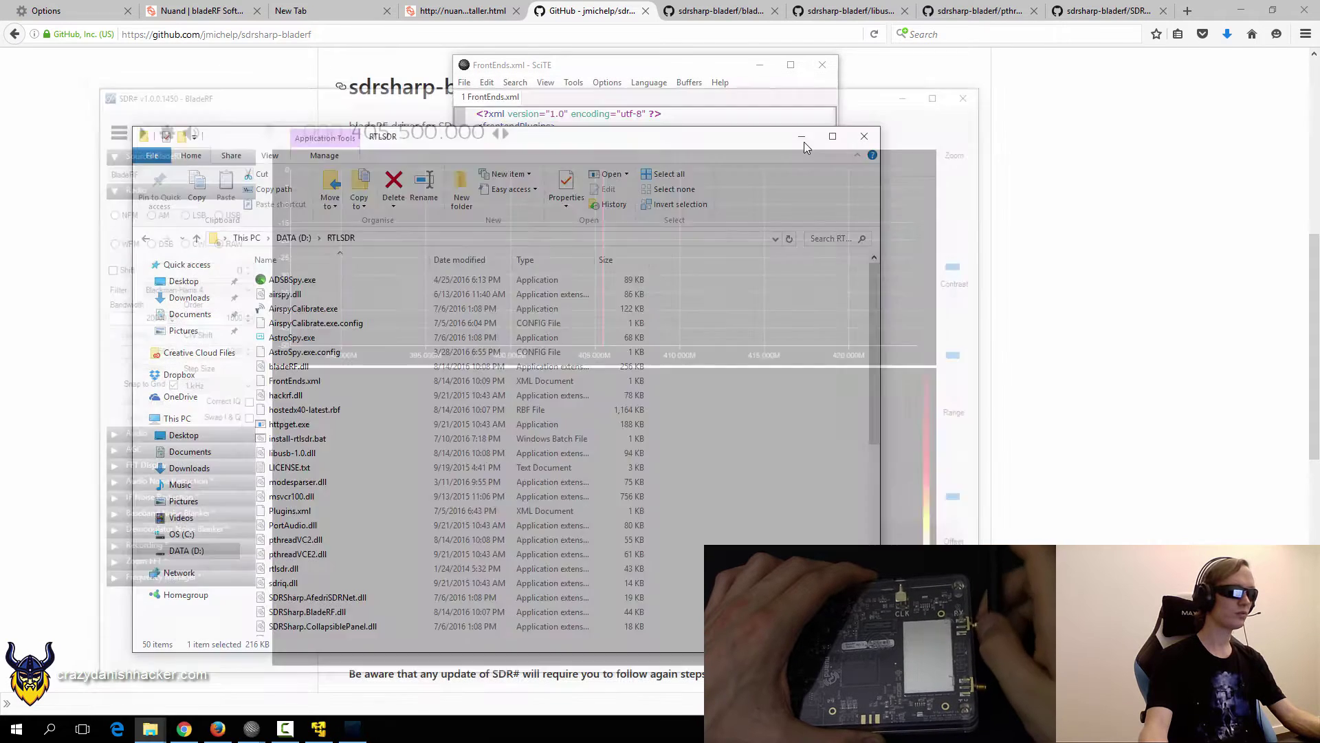
{"action": "scroll", "coordinate": [320, 564], "scroll_direction": "down", "scroll_amount": 3}
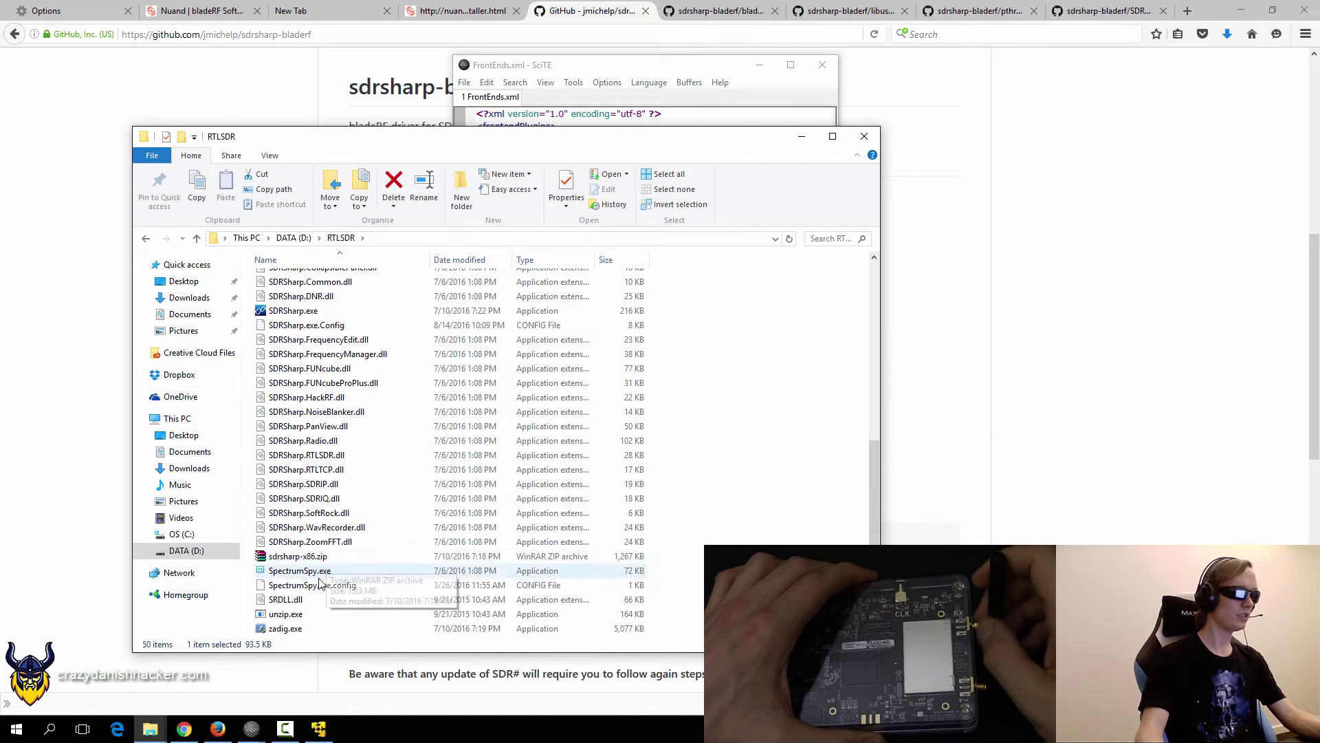
{"action": "double_click", "coordinate": [277, 631]}
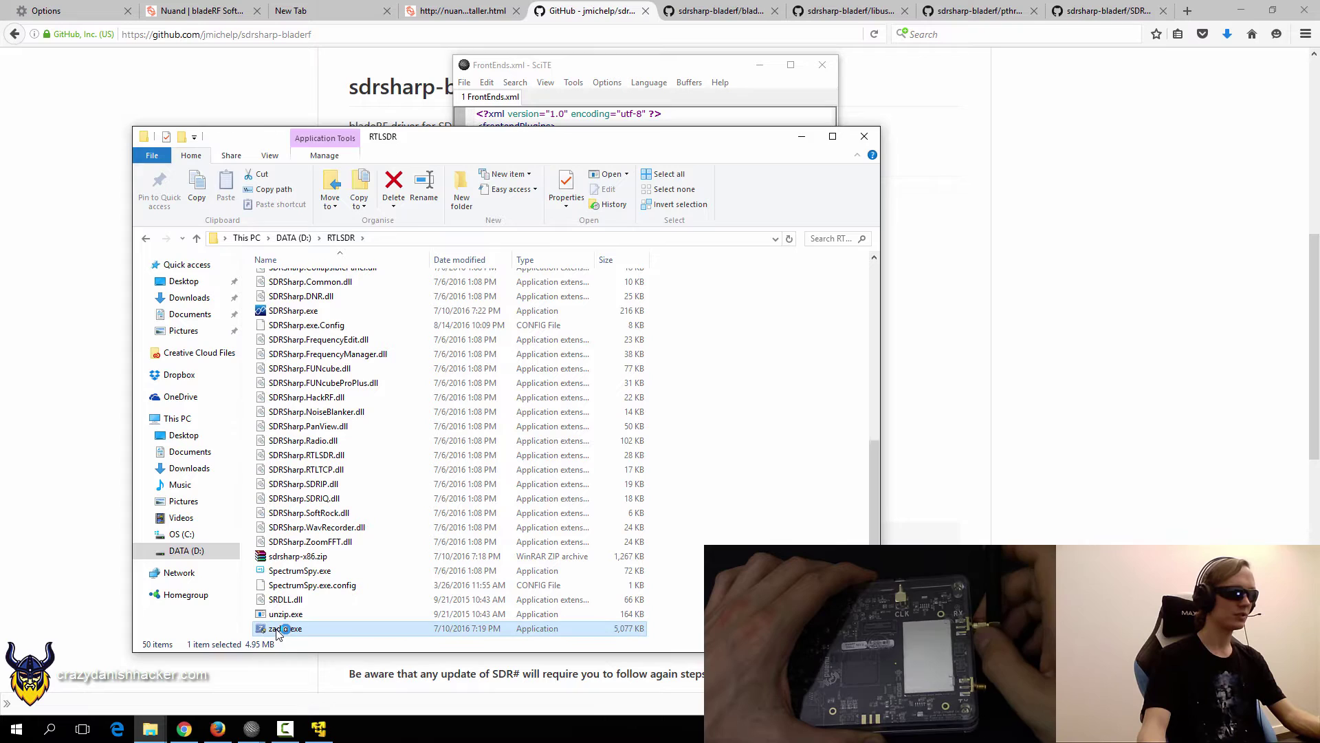
{"action": "left_click", "coordinate": [579, 221]}
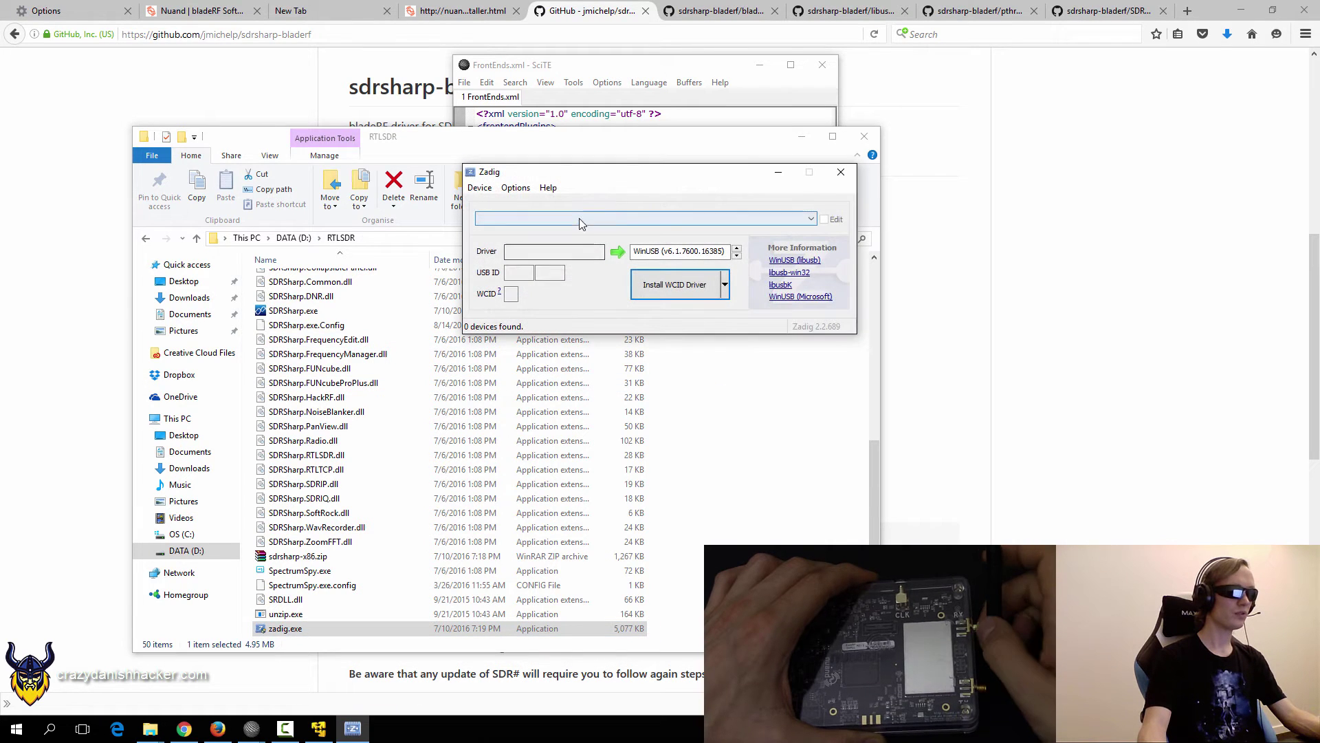
{"action": "left_click", "coordinate": [579, 222]}
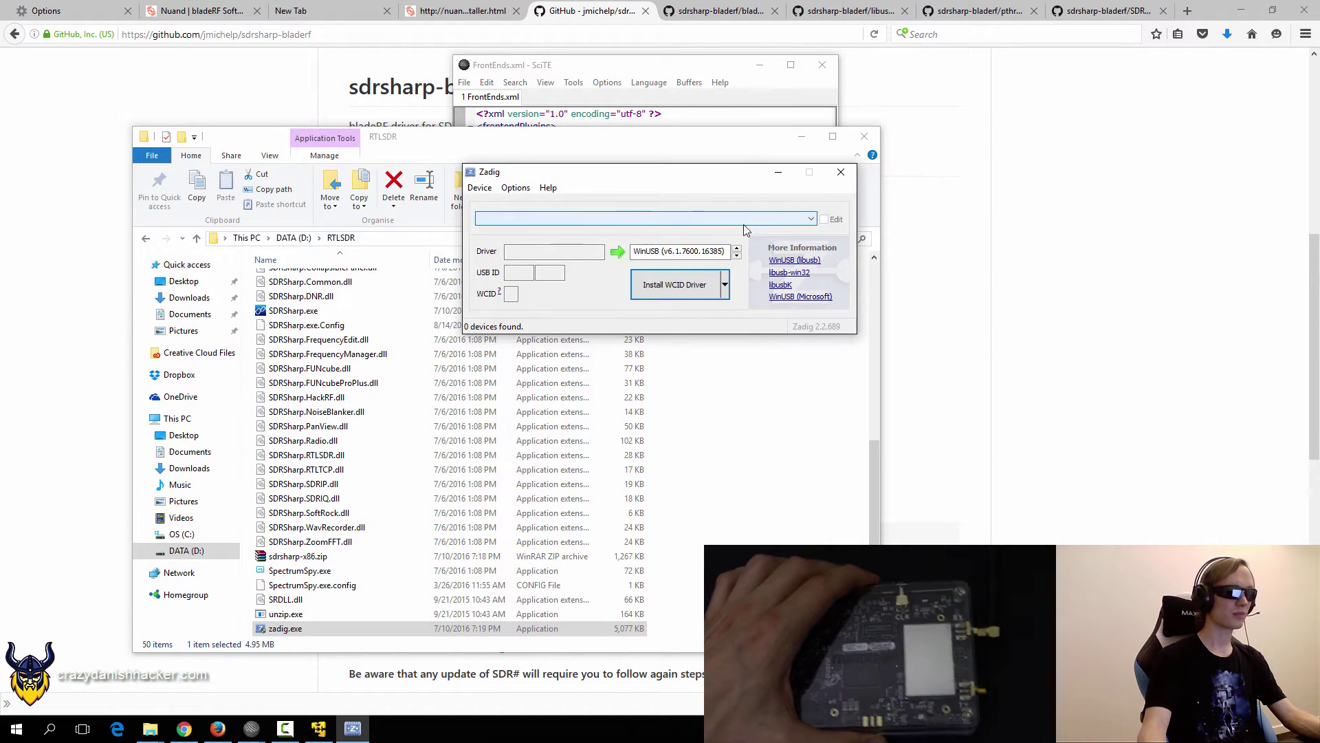
In Zadig, list all devices and select the bladeRF, which shows the WinUSB driver.
{"action": "left_click_drag", "start_coordinate": [701, 173], "coordinate": [663, 180]}
{"action": "left_click", "coordinate": [477, 195]}
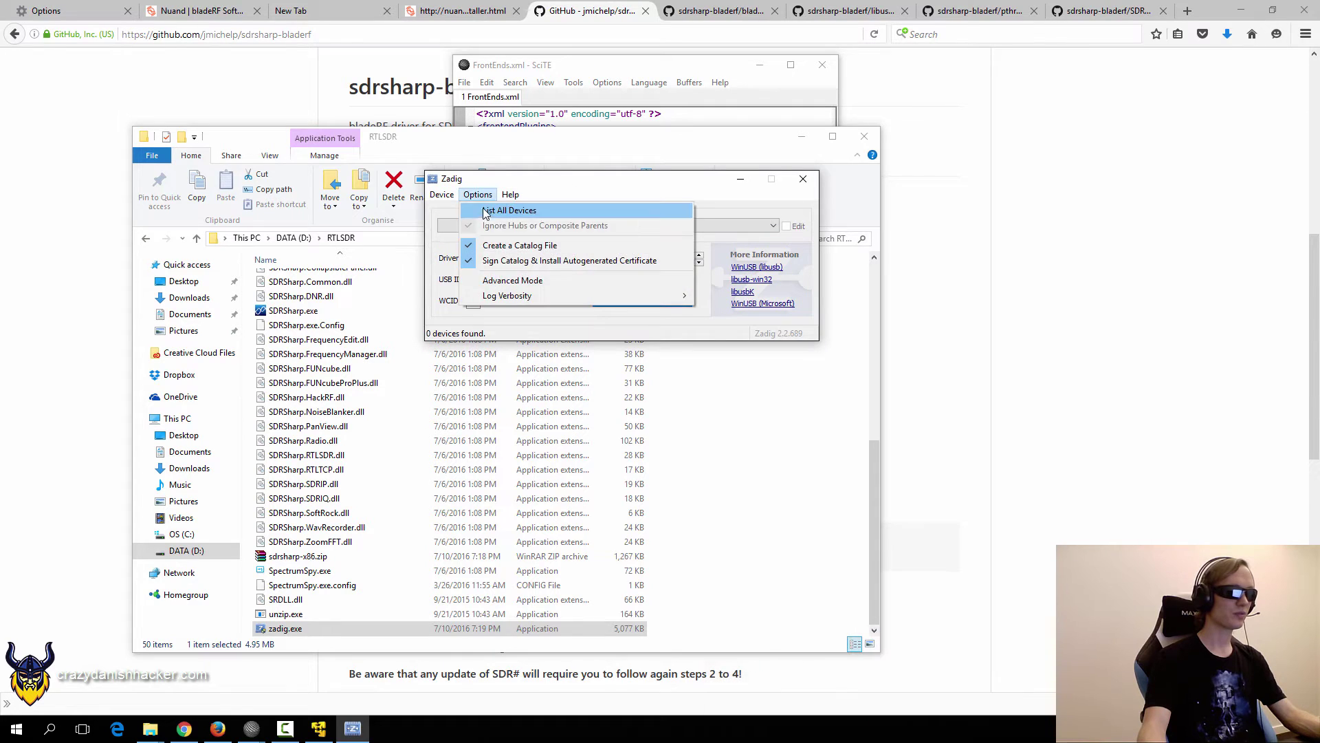
{"action": "left_click", "coordinate": [509, 211]}
{"action": "left_click", "coordinate": [605, 225]}
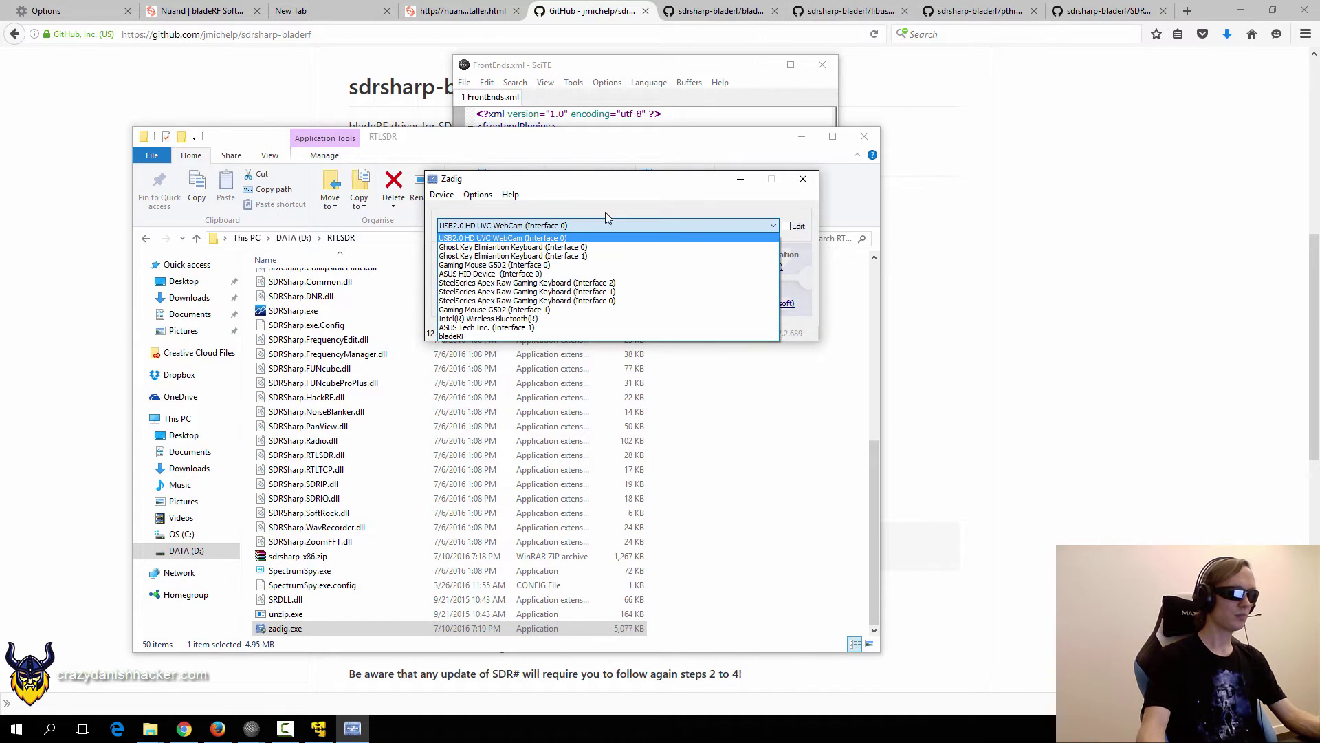
{"action": "key", "text": "End"}
{"action": "key", "text": "Return"}
Close Zadig and relaunch SDRSharp.exe.
{"action": "left_click_drag", "start_coordinate": [638, 191], "coordinate": [587, 214]}
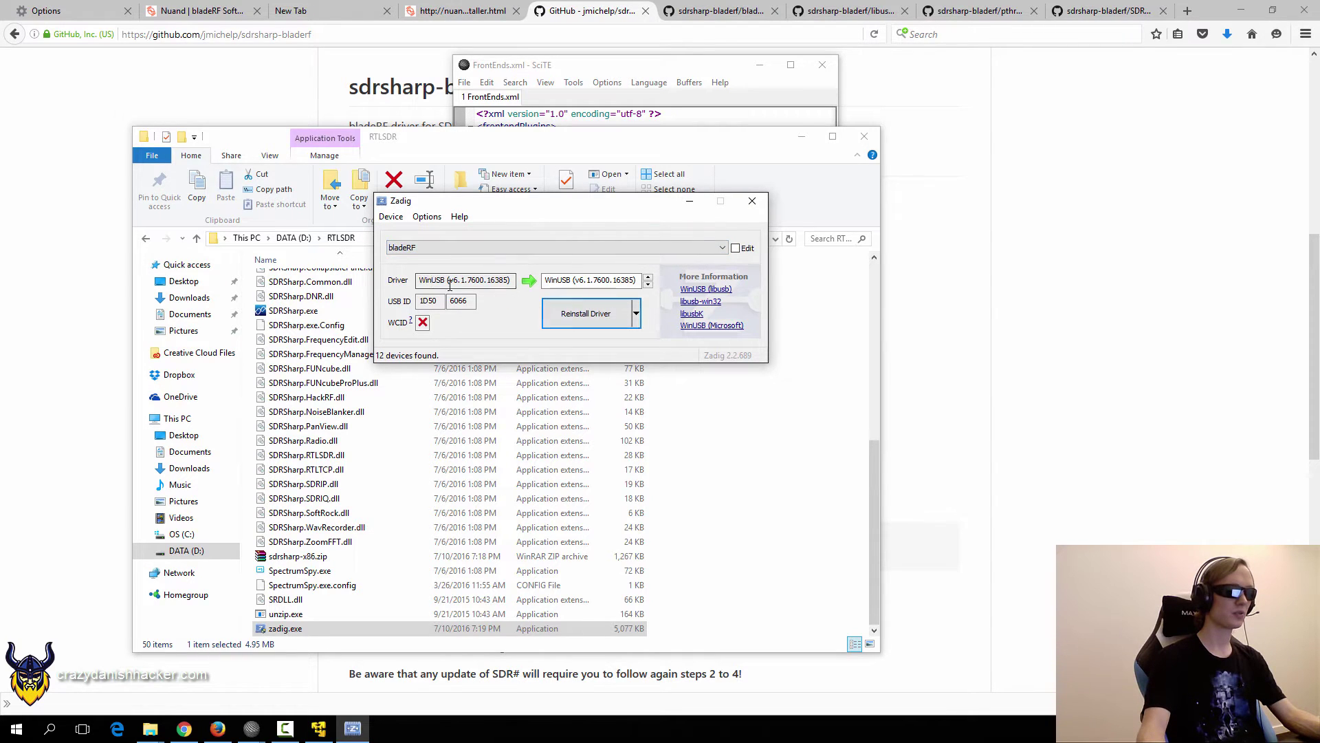
{"action": "left_click", "coordinate": [751, 204]}
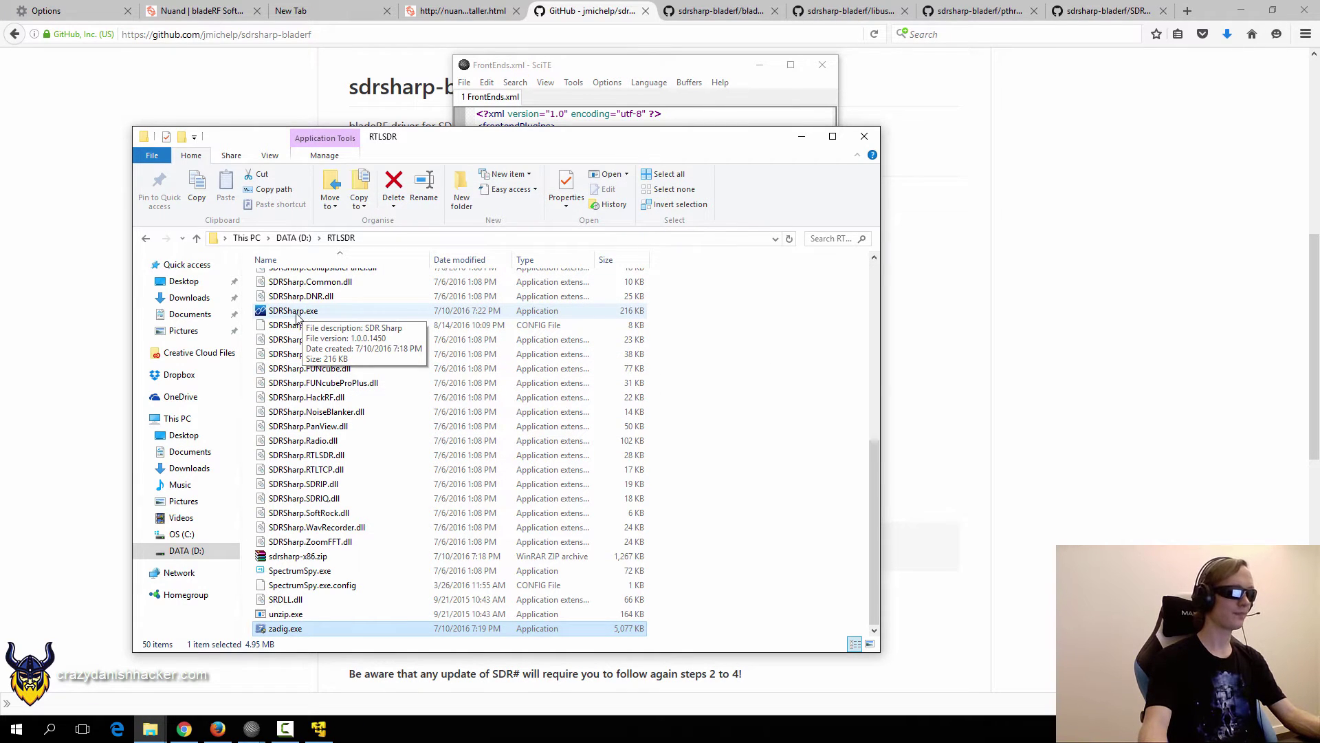
{"action": "left_click", "coordinate": [296, 312]}
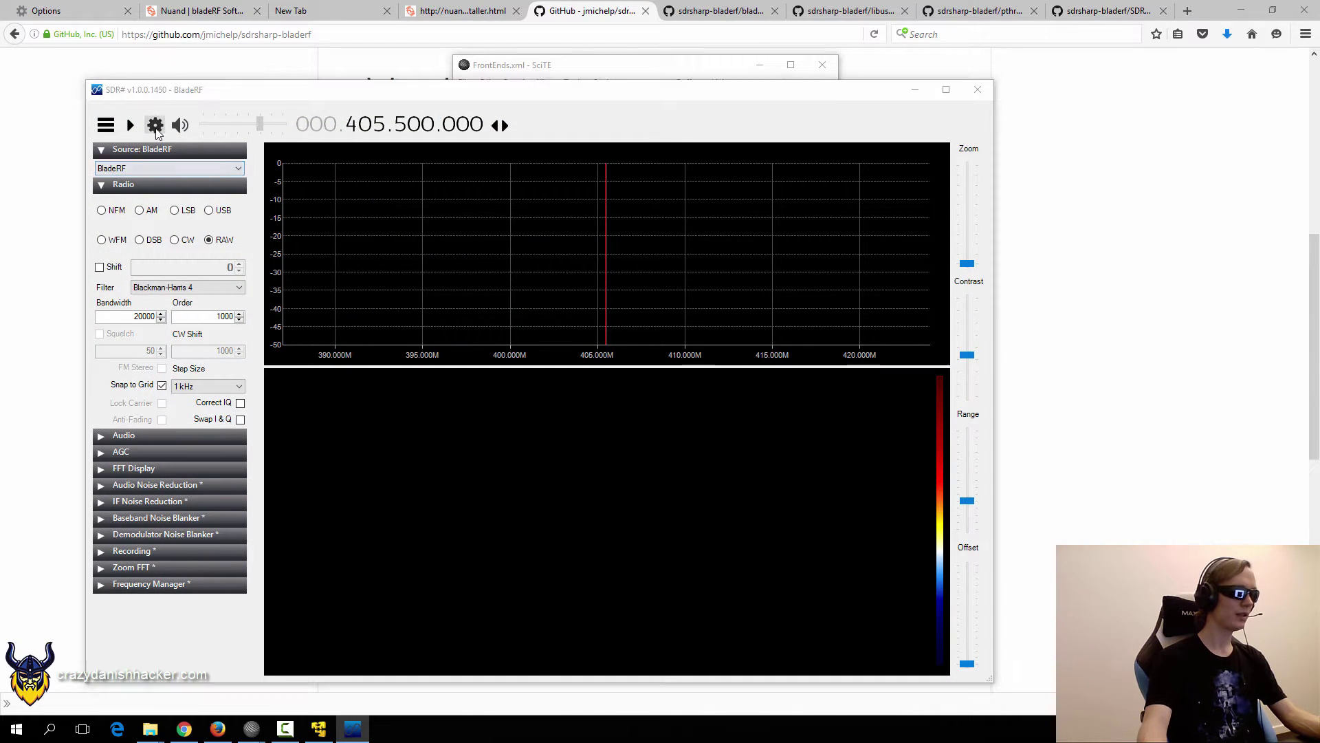
Open the BladeRF Controller and keep RX/TX SMA sampling, 37 MSPS sample rate and auto bandwidth.
{"action": "left_click", "coordinate": [156, 124]}
{"action": "left_click_drag", "start_coordinate": [208, 131], "coordinate": [616, 134]}
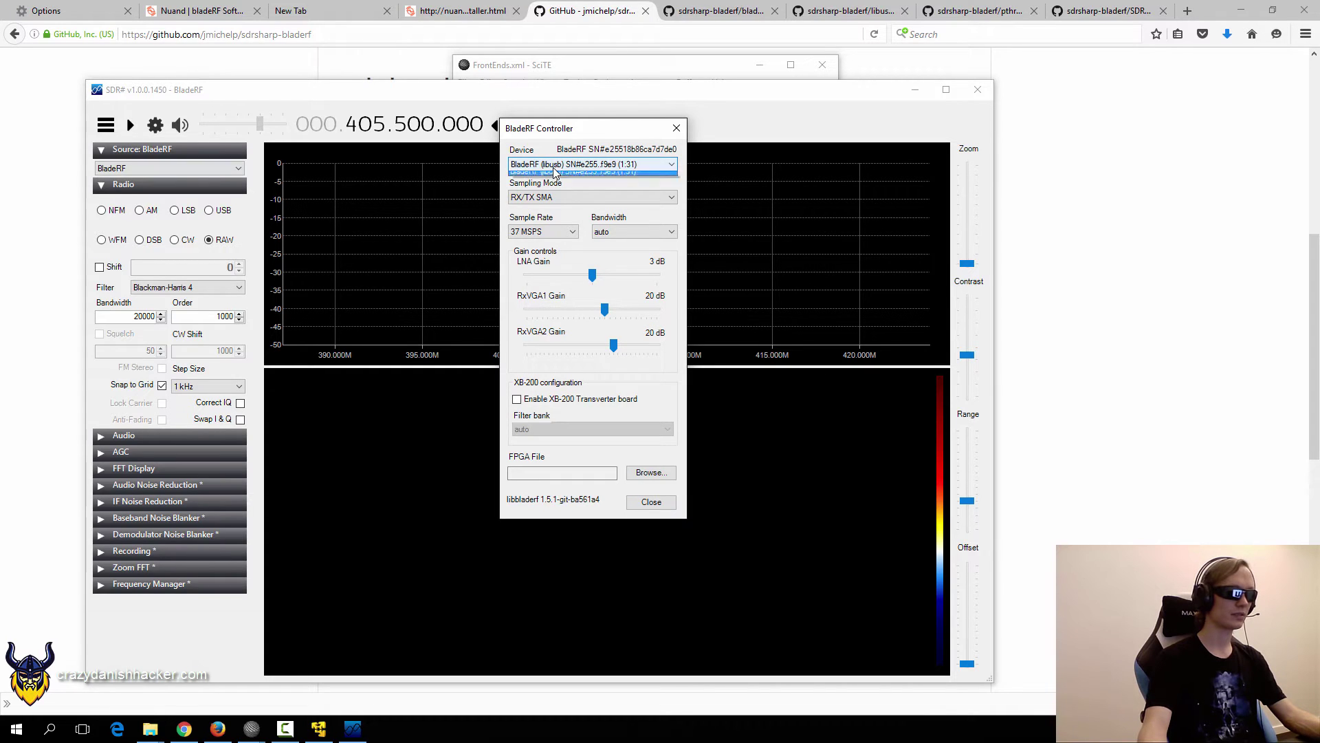
{"action": "left_click", "coordinate": [544, 199]}
{"action": "left_click", "coordinate": [553, 200]}
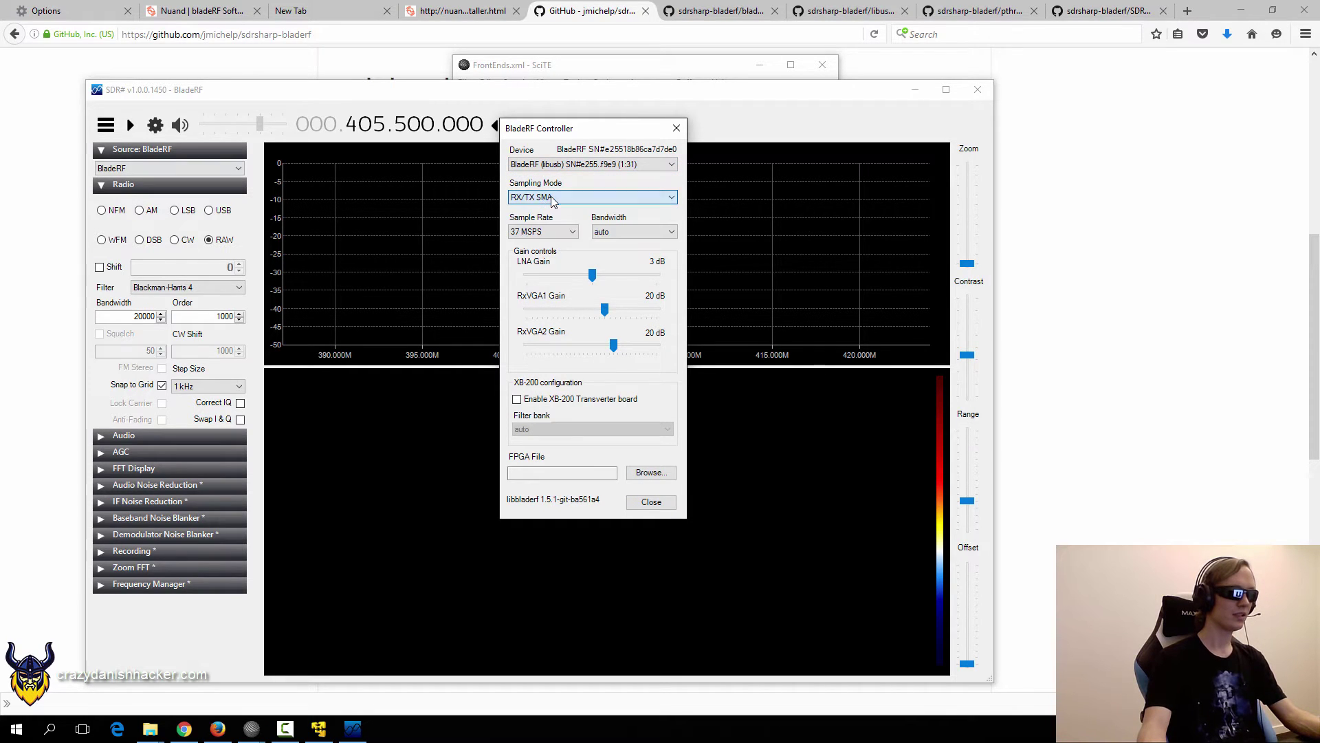
{"action": "left_click", "coordinate": [551, 236]}
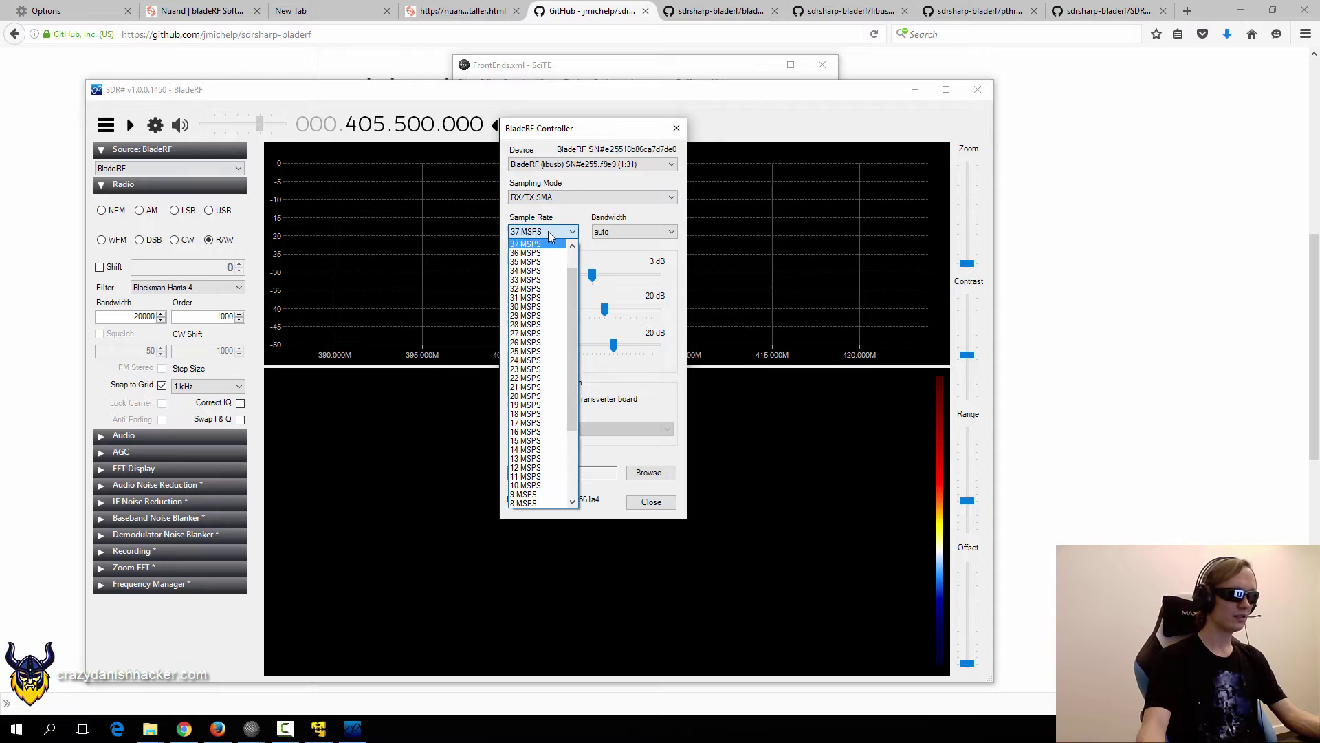
{"action": "left_click", "coordinate": [556, 235]}
{"action": "left_click", "coordinate": [548, 234]}
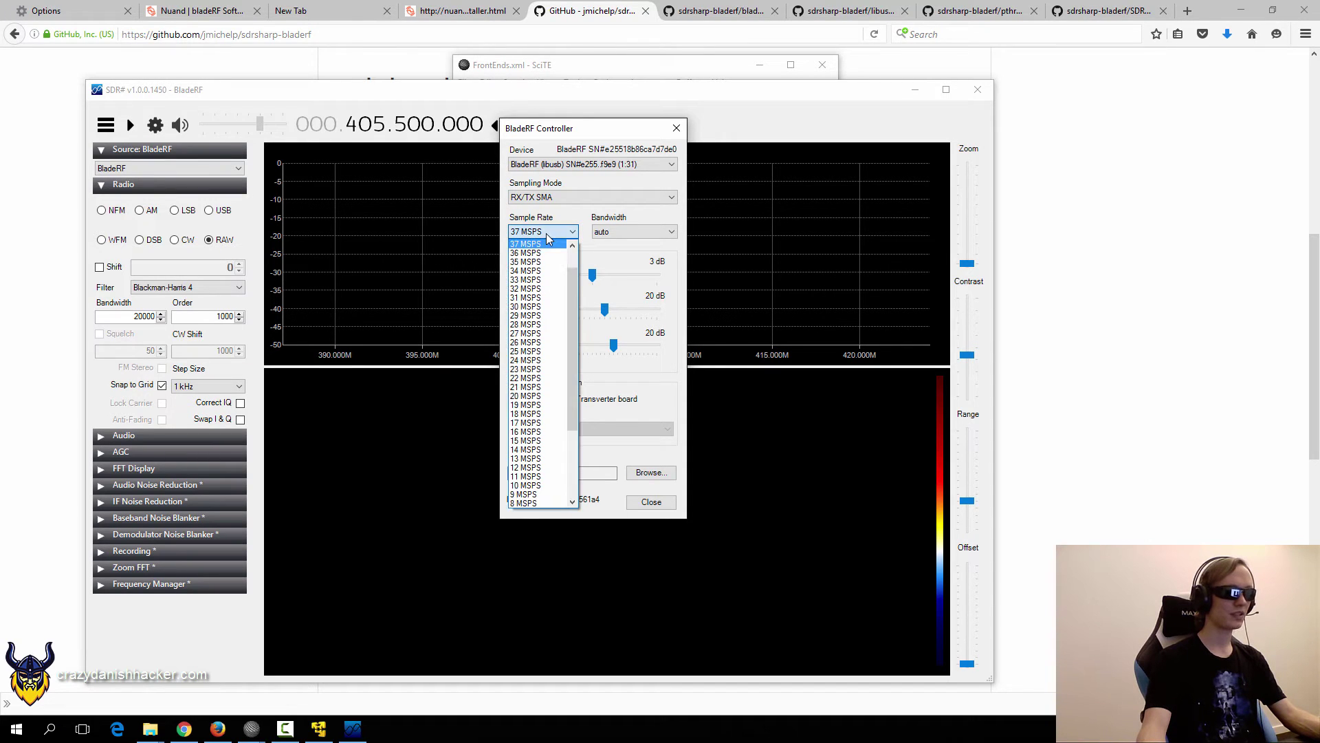
{"action": "left_click", "coordinate": [548, 237]}
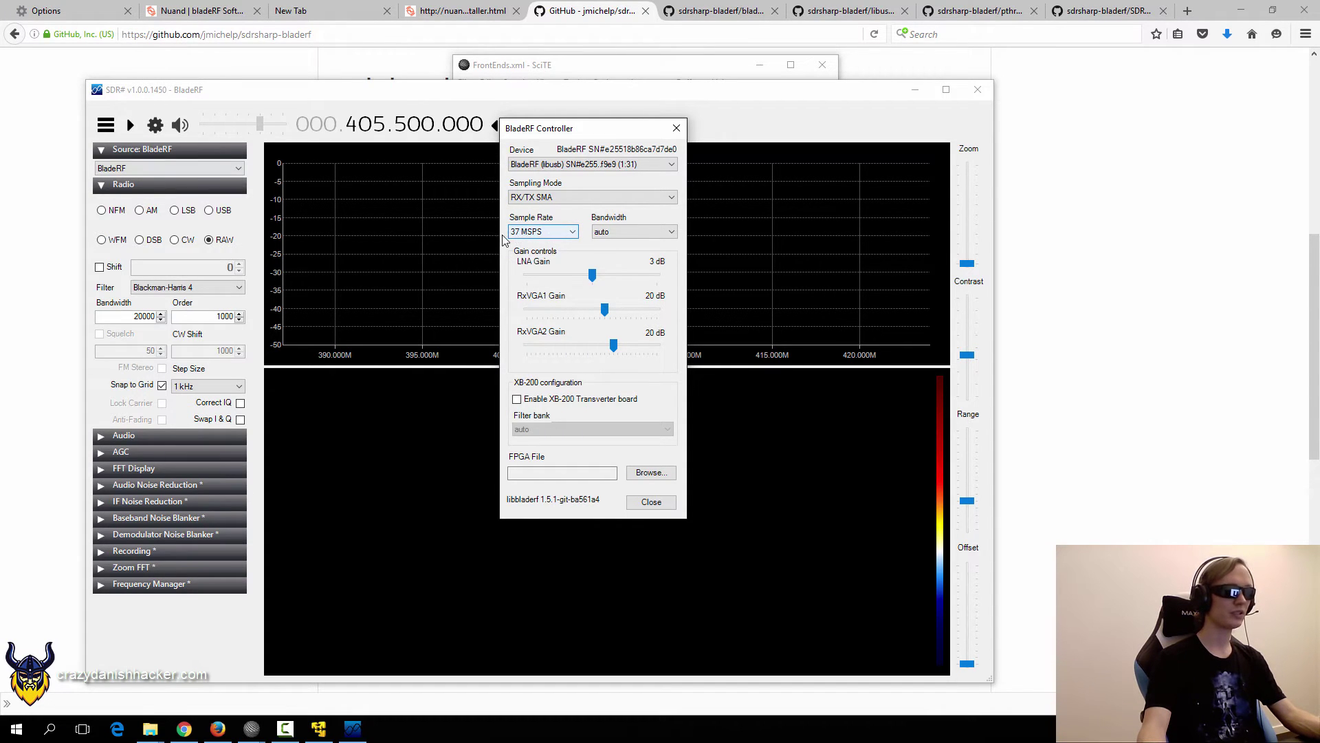
{"action": "left_click", "coordinate": [605, 234]}
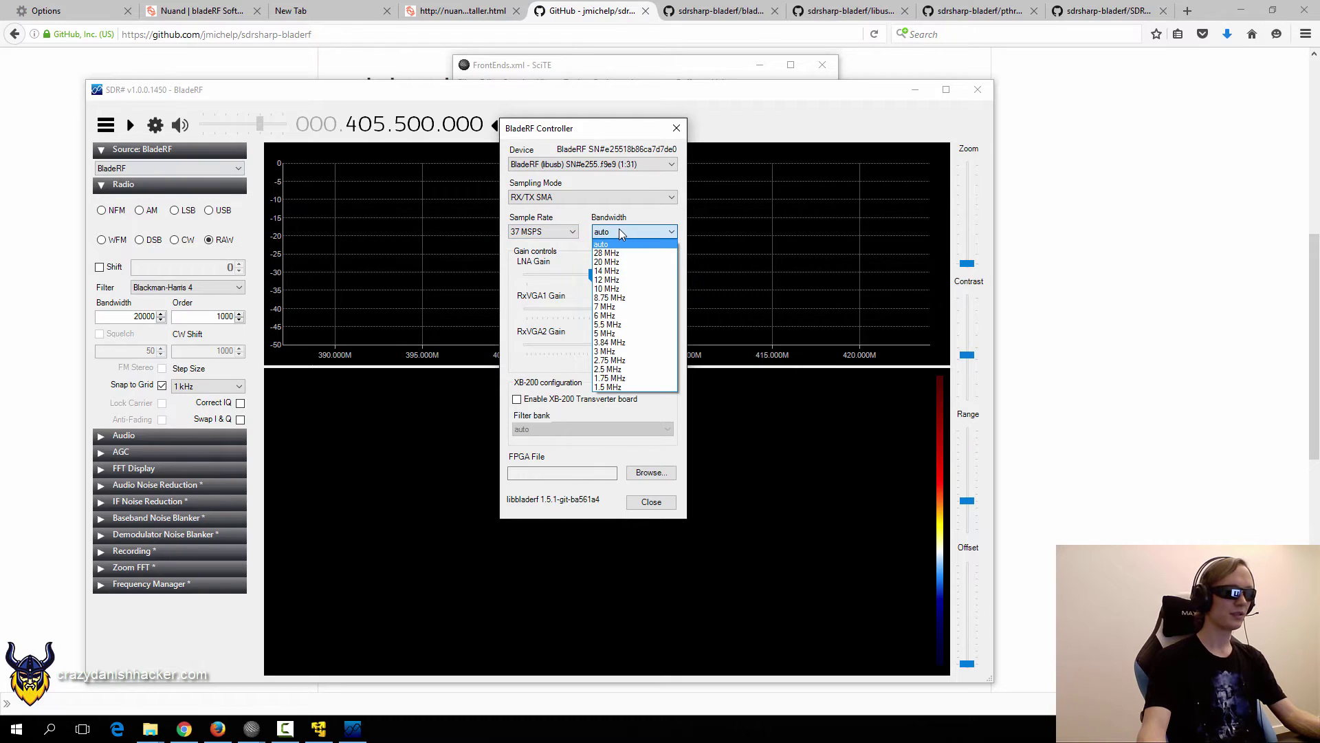
{"action": "left_click", "coordinate": [619, 235]}
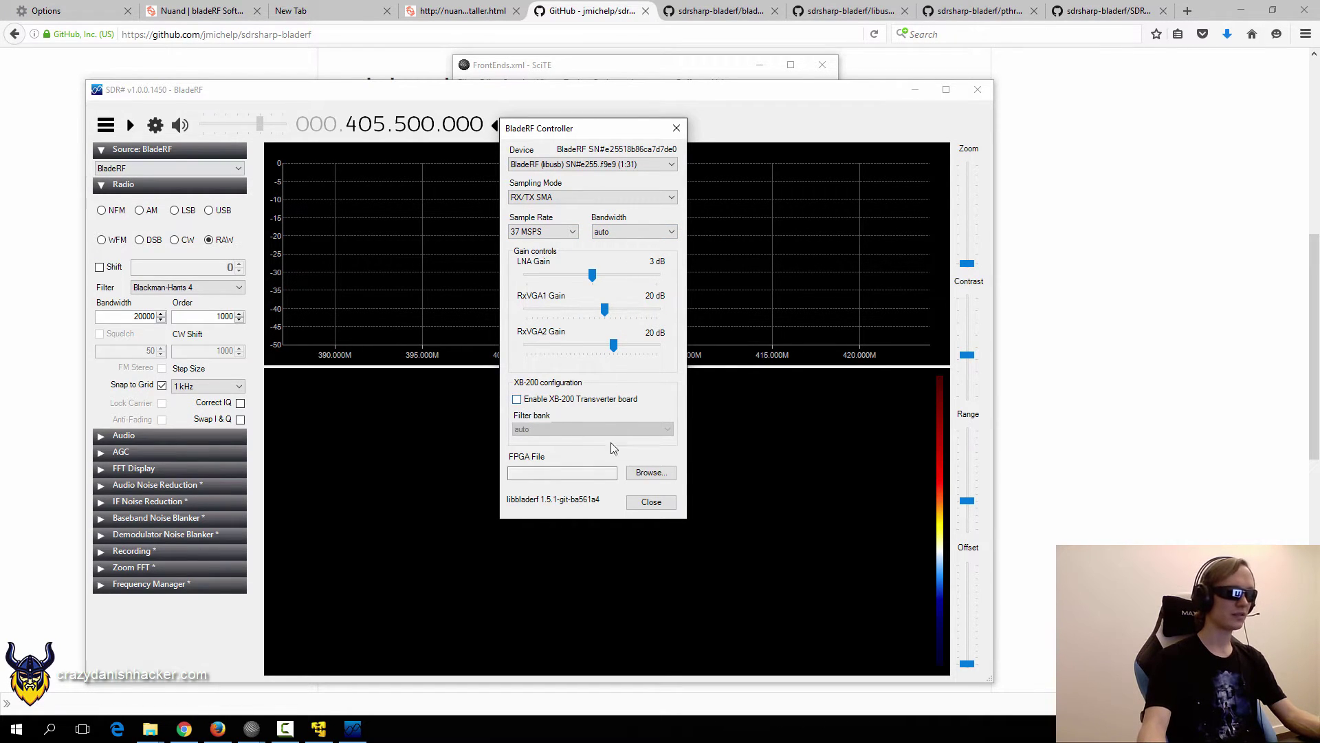
Load D:\RTLSDR\hostedx40-latest.rbf as the bladeRF FPGA file.
{"action": "left_click", "coordinate": [646, 473]}
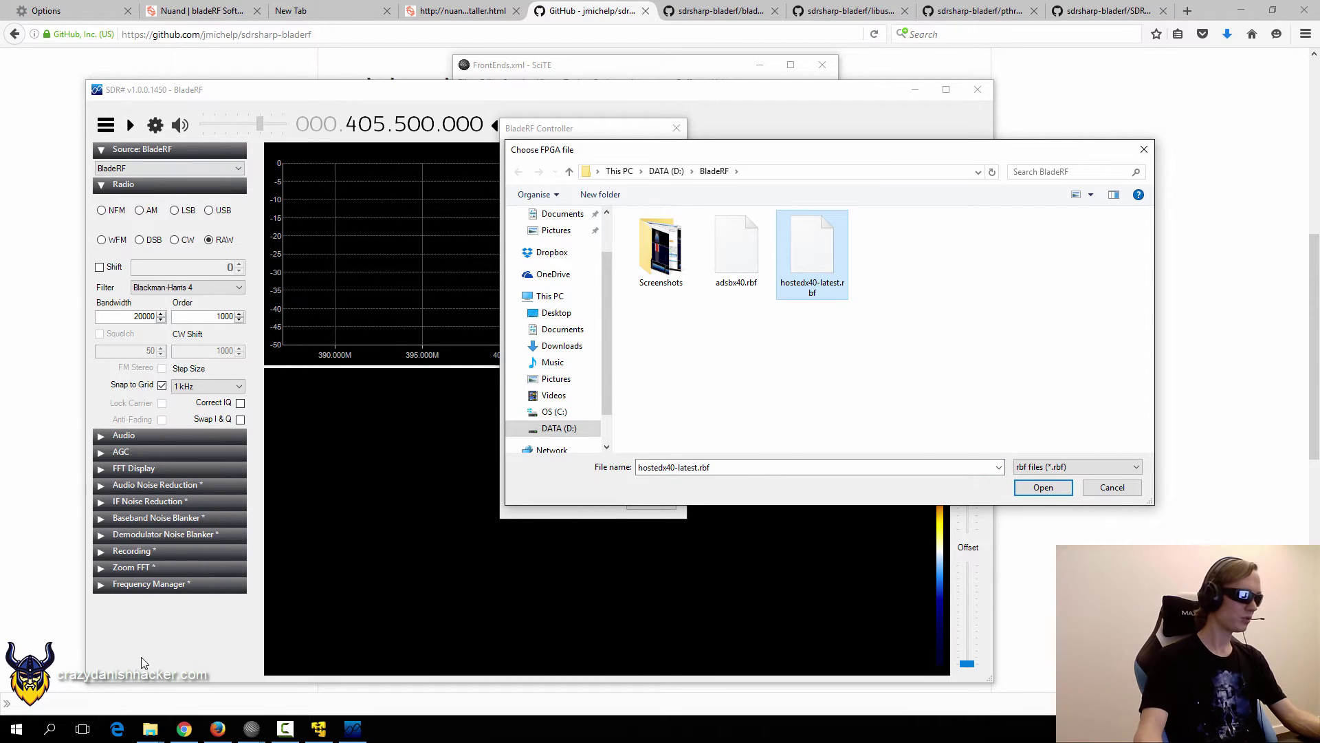
{"action": "mouse_move", "coordinate": [153, 733]}
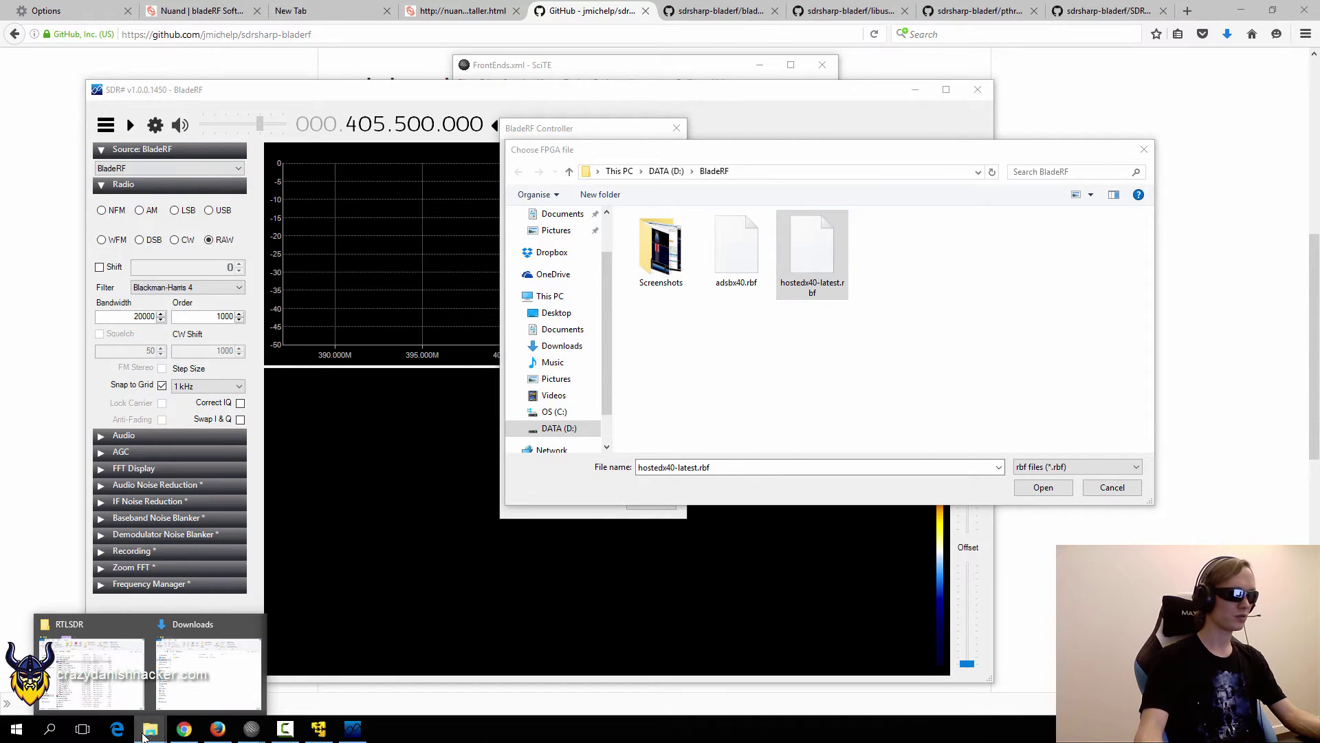
{"action": "left_click", "coordinate": [91, 664]}
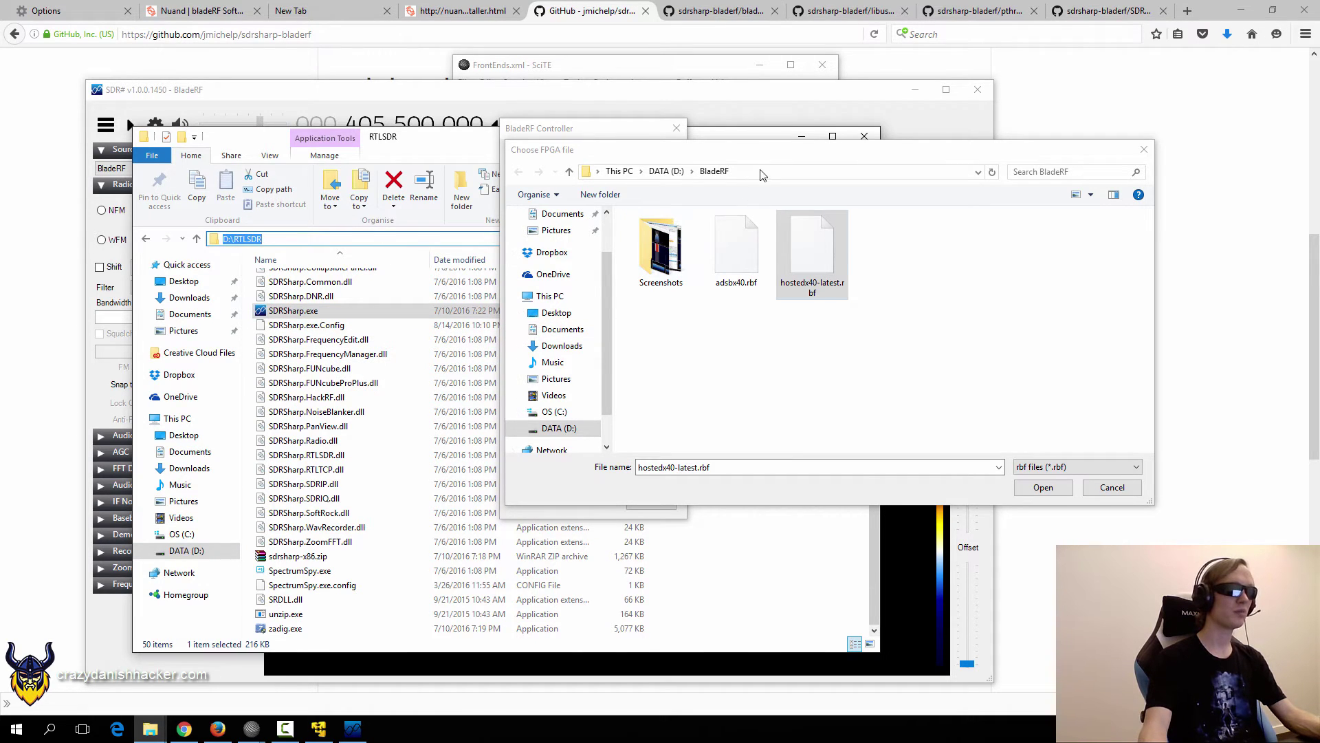
{"action": "left_click", "coordinate": [807, 172]}
{"action": "type", "text": "D:\\RTLSDR"}
{"action": "key", "text": "Return"}
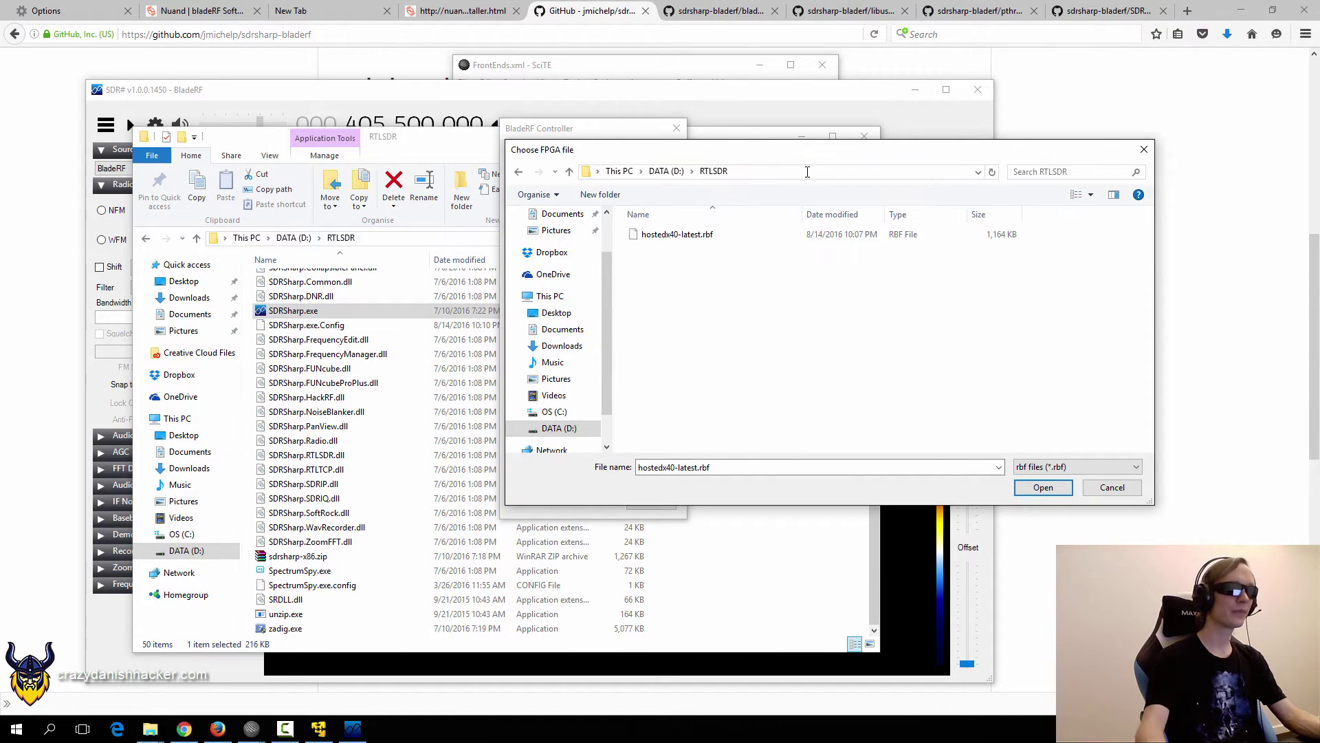
{"action": "left_click", "coordinate": [660, 237]}
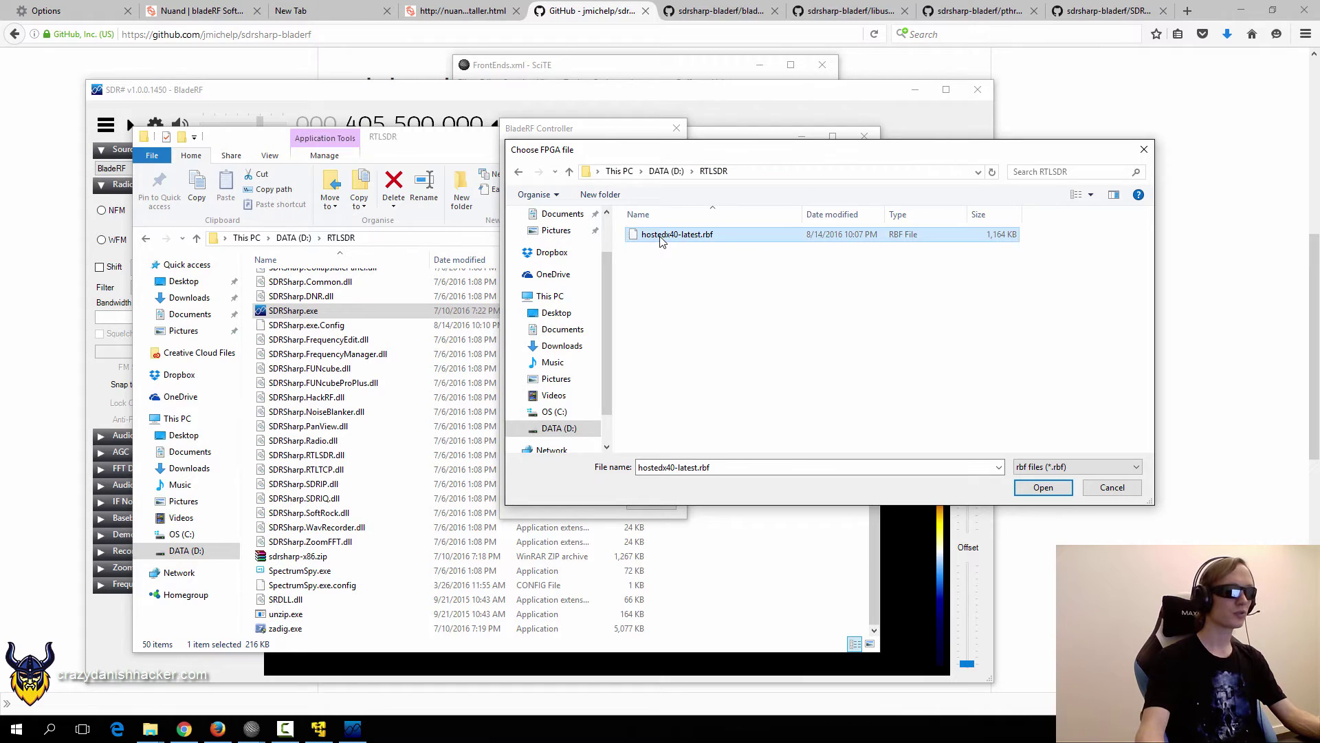
{"action": "left_click", "coordinate": [1042, 488]}
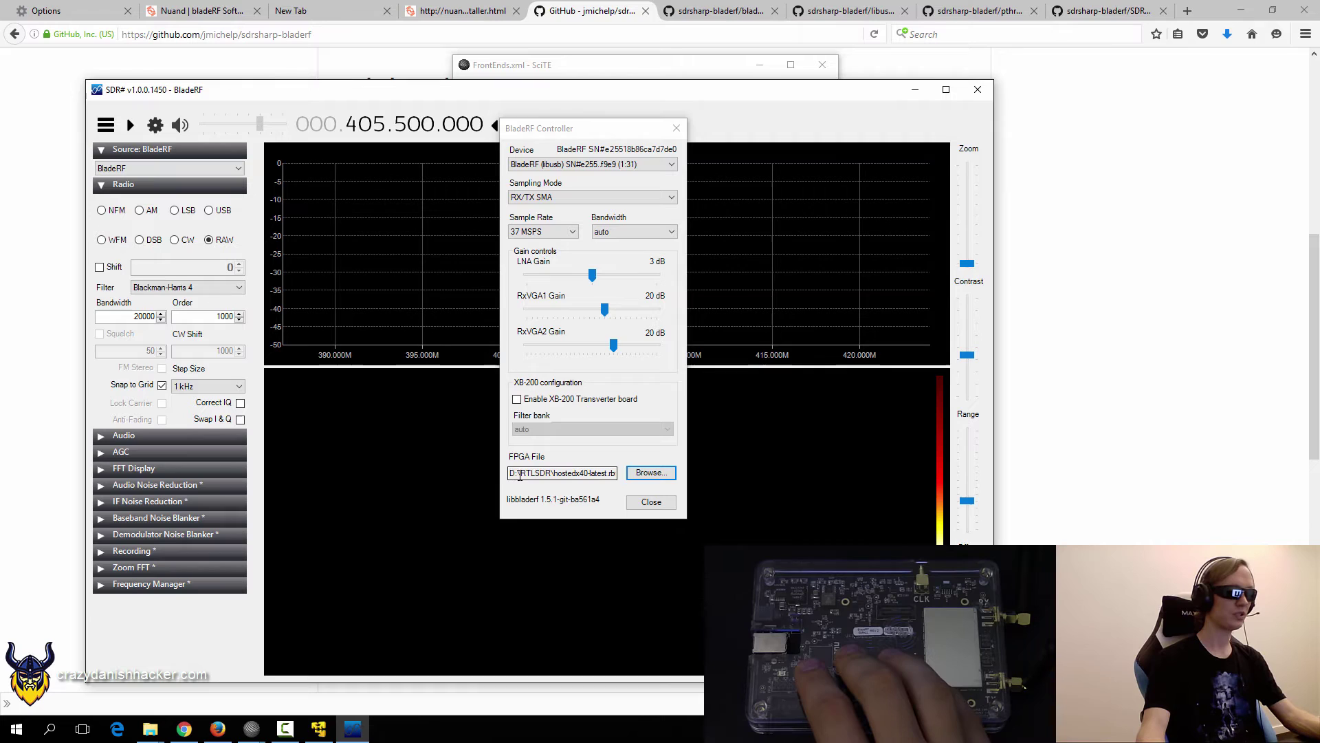
Close the BladeRF Controller, scroll the frequency toward 955 MHz and tune to the 951.339 MHz carrier.
{"action": "left_click", "coordinate": [640, 507]}
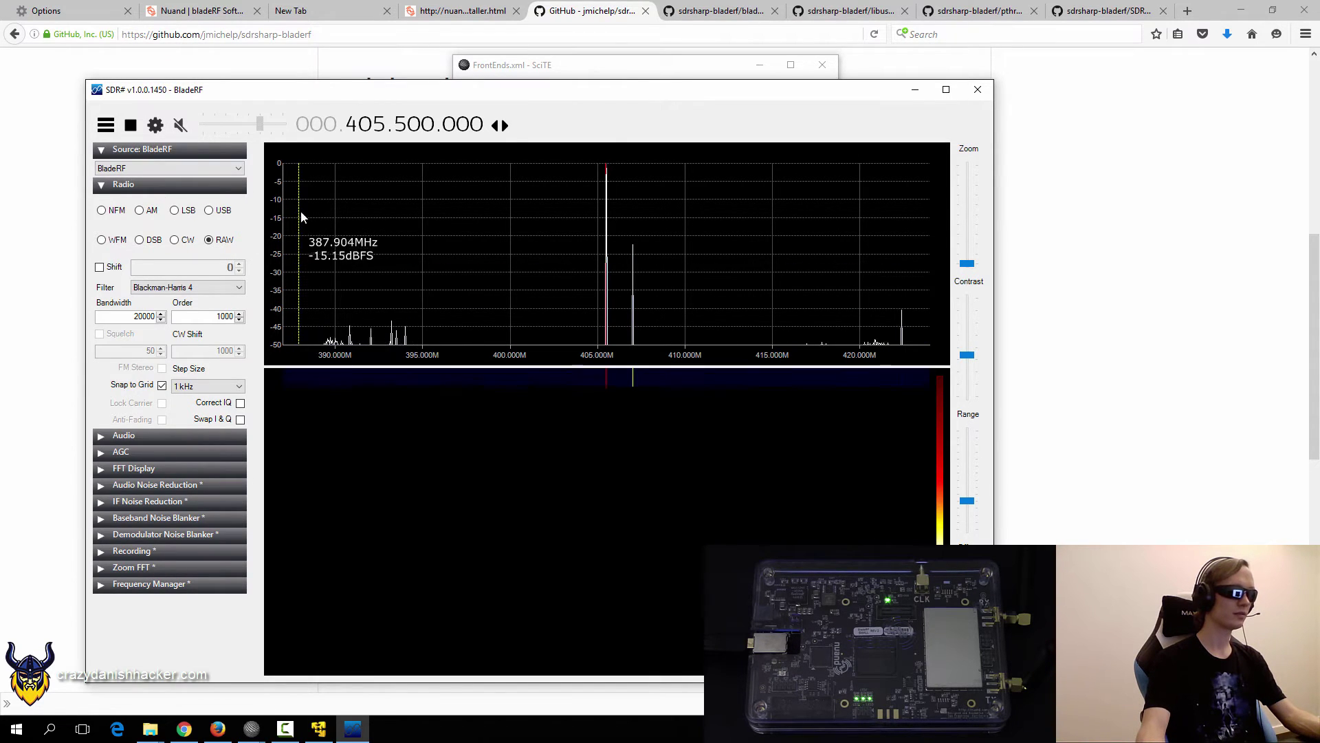
{"action": "scroll", "coordinate": [351, 125], "scroll_direction": "up", "scroll_amount": 4}
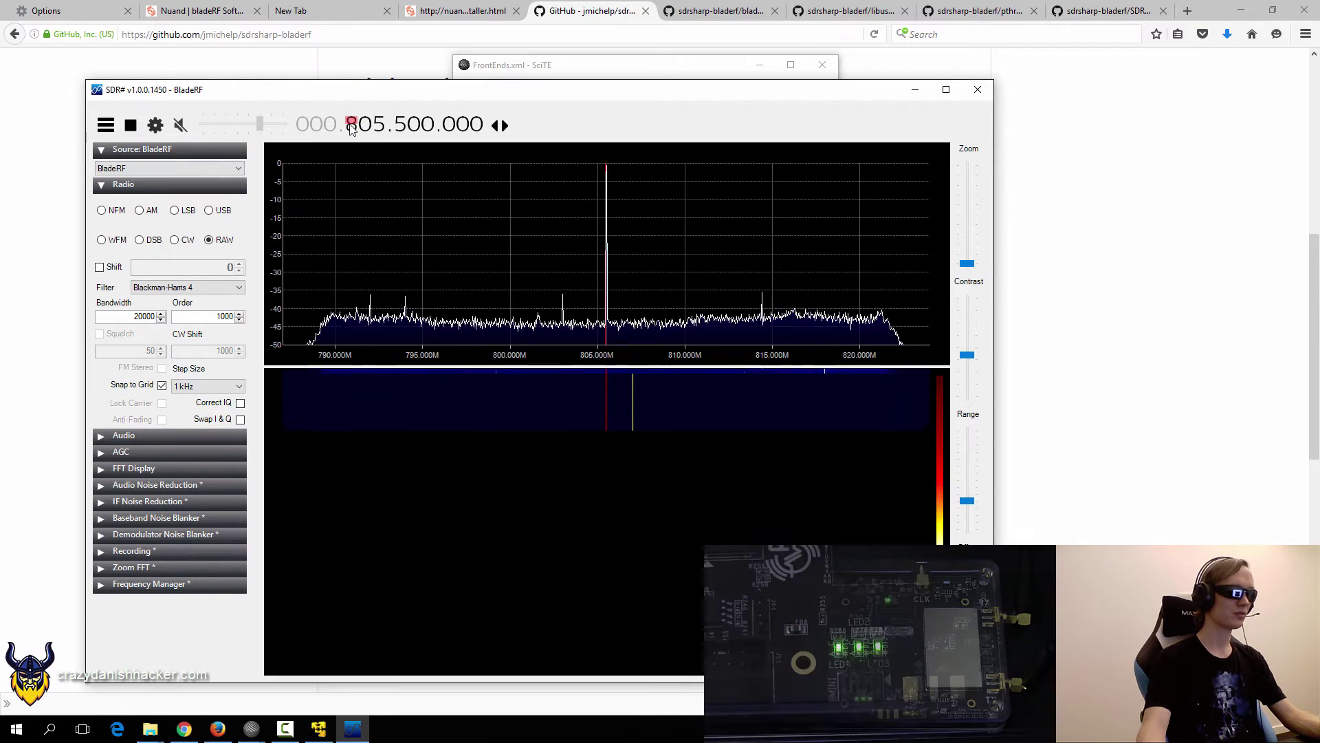
{"action": "scroll", "coordinate": [351, 125], "scroll_direction": "up", "scroll_amount": 6}
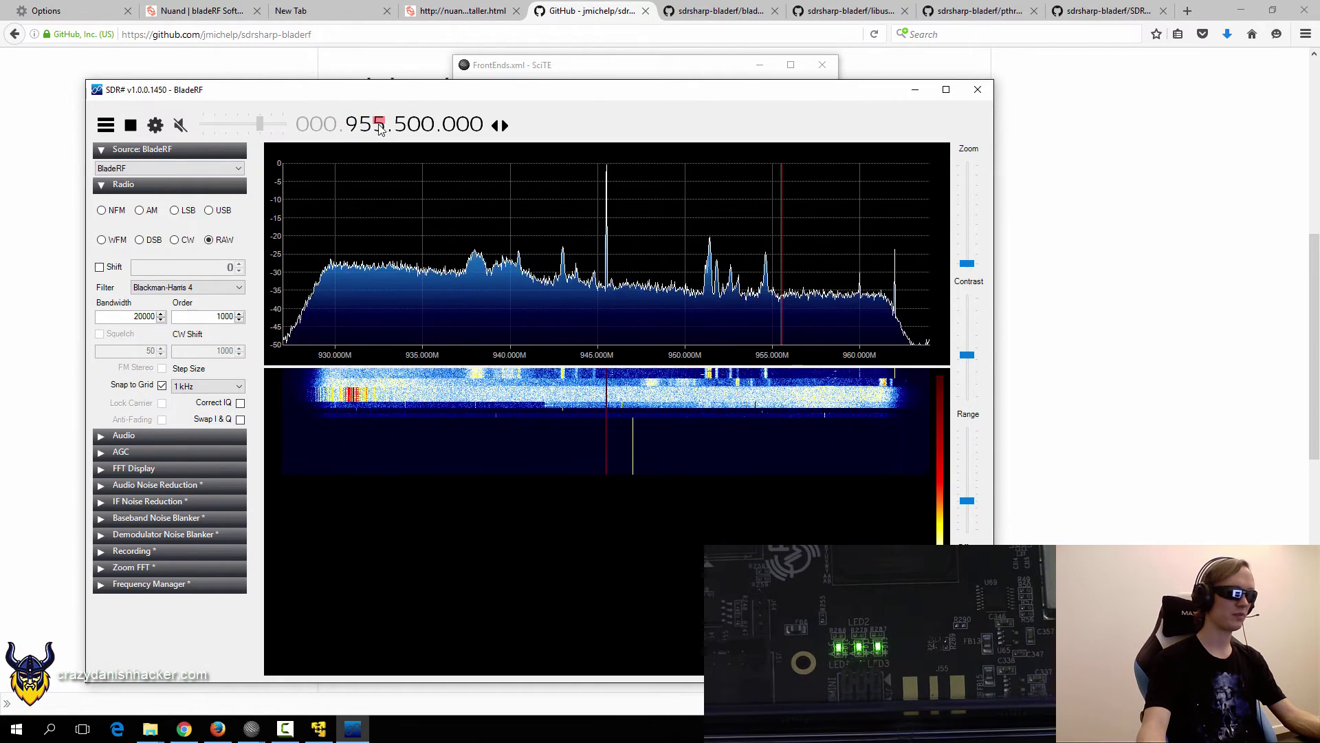
{"action": "scroll", "coordinate": [402, 125], "scroll_direction": "down", "scroll_amount": 4}
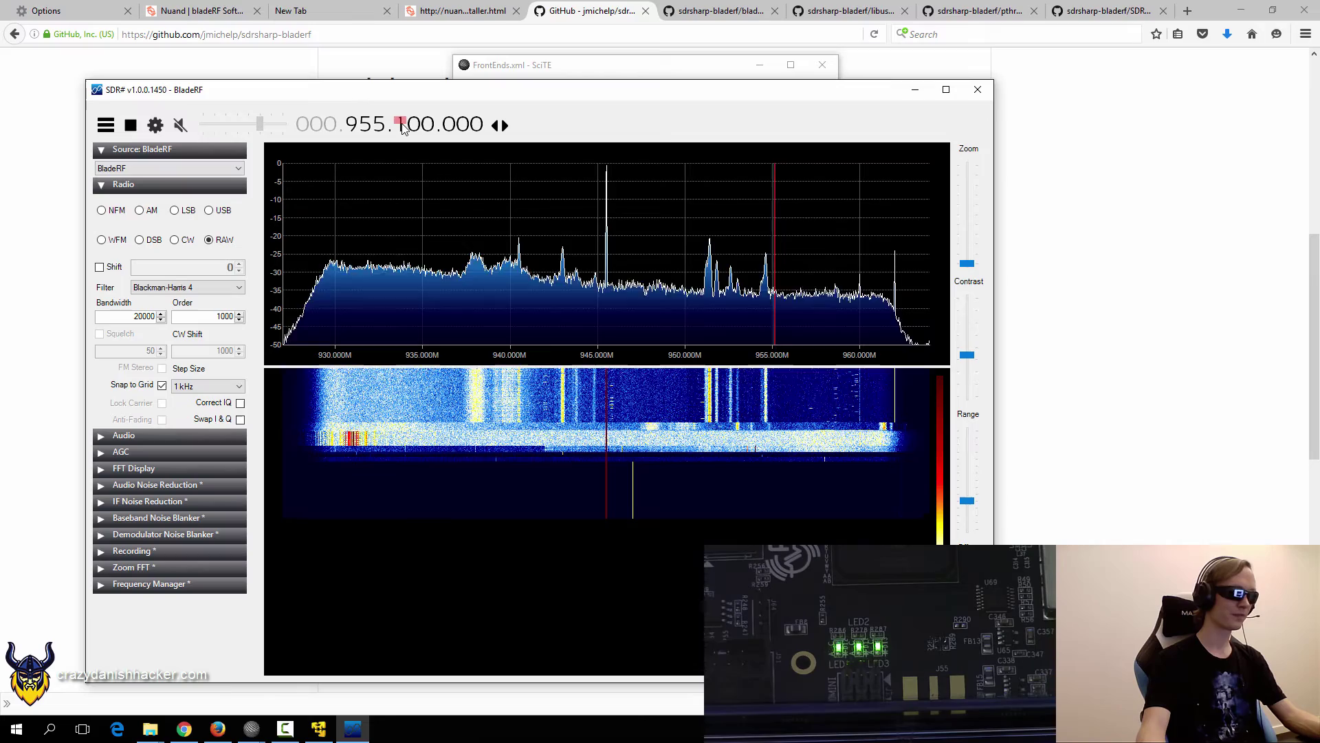
{"action": "scroll", "coordinate": [402, 125], "scroll_direction": "down", "scroll_amount": 1}
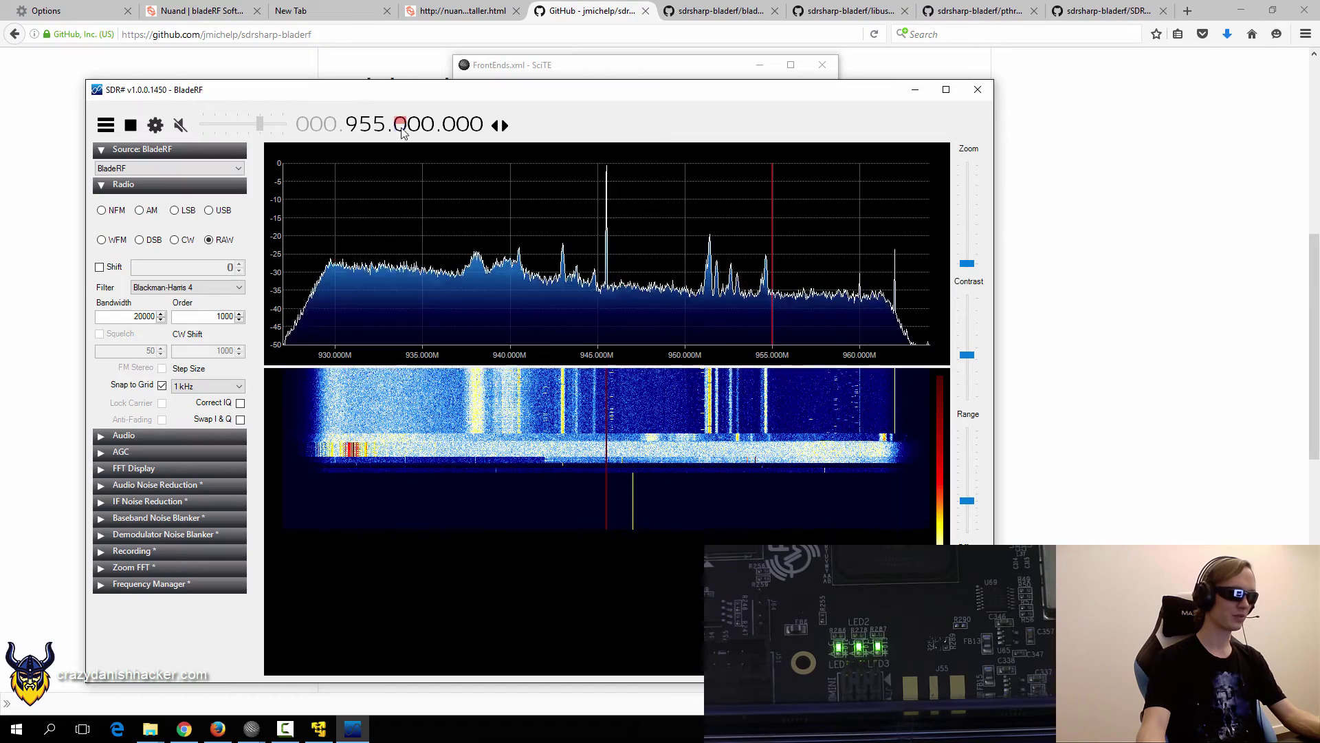
{"action": "left_click", "coordinate": [709, 286]}
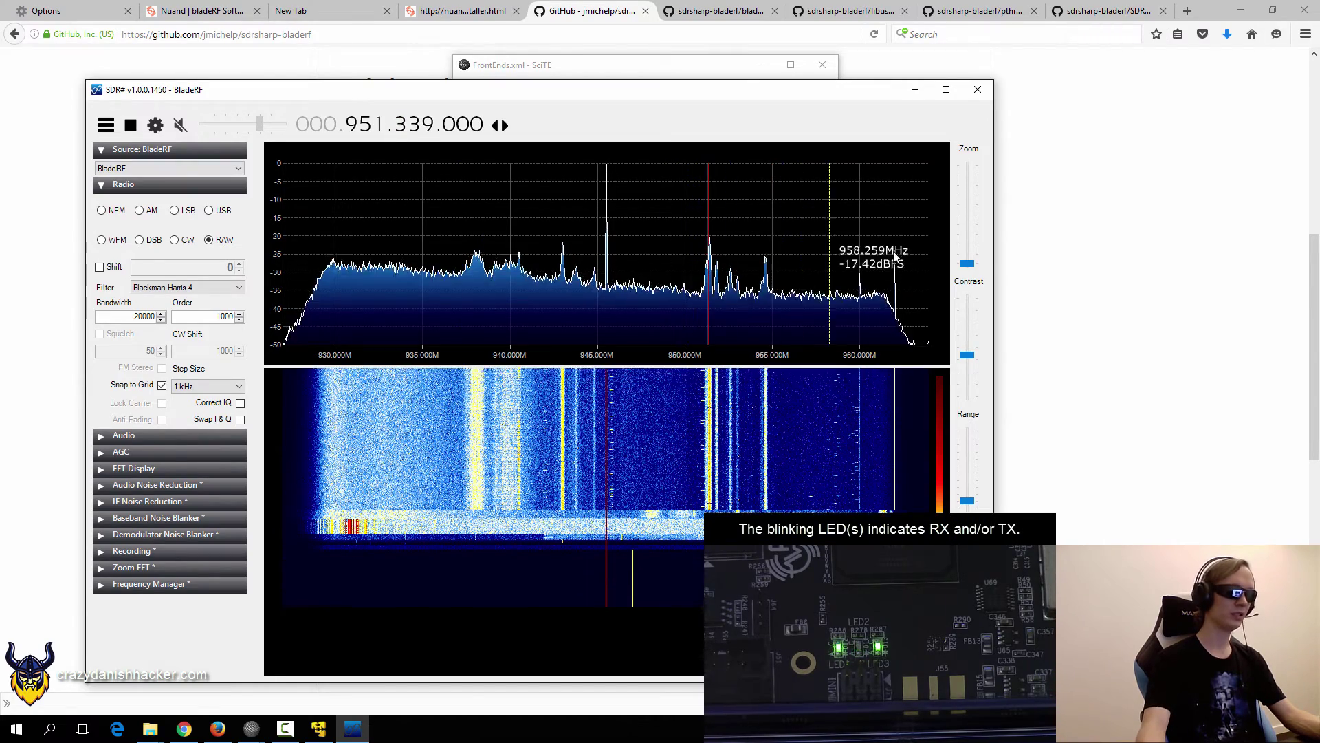
{"action": "left_click_drag", "start_coordinate": [967, 263], "coordinate": [966, 263]}
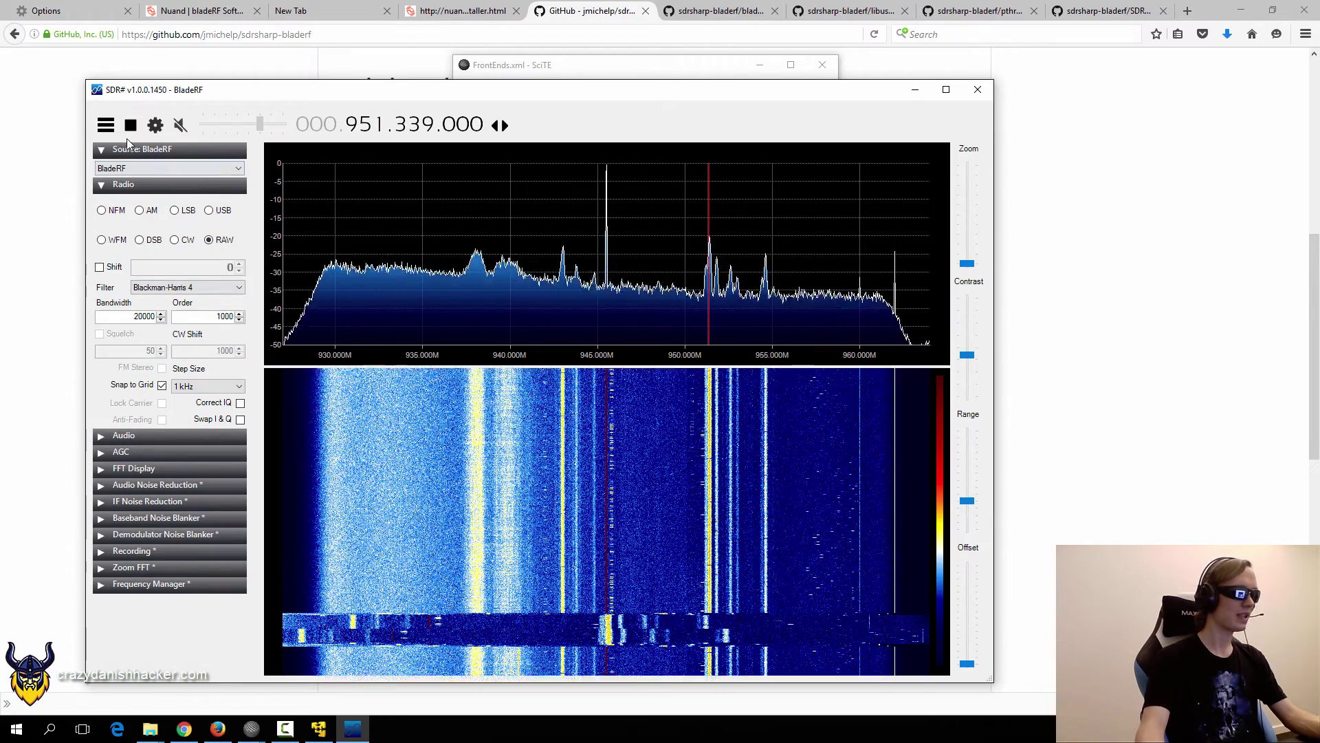
In the BladeRF Controller, raise LNA gain to 6 dB and RxVGA1 to about 22 dB.
{"action": "left_click", "coordinate": [155, 125]}
{"action": "left_click_drag", "start_coordinate": [589, 133], "coordinate": [286, 137]}
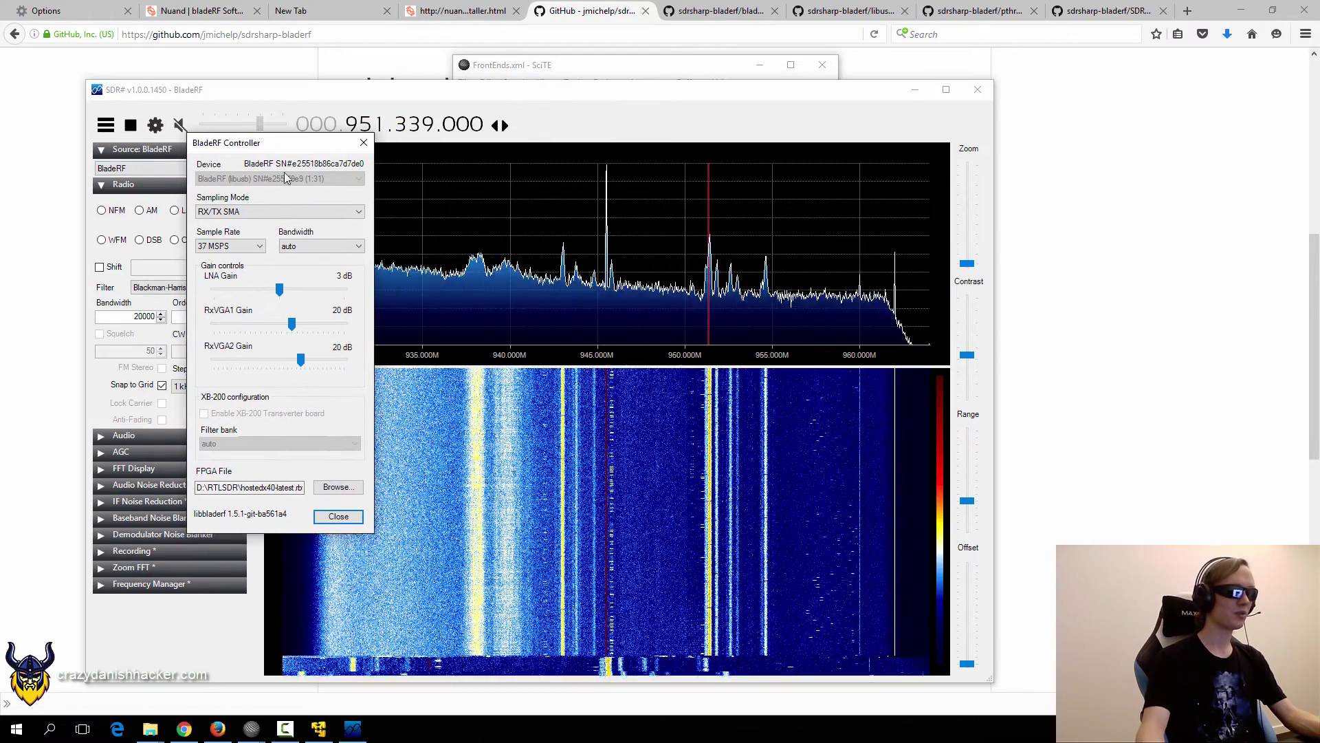
{"action": "left_click_drag", "start_coordinate": [279, 289], "coordinate": [350, 290]}
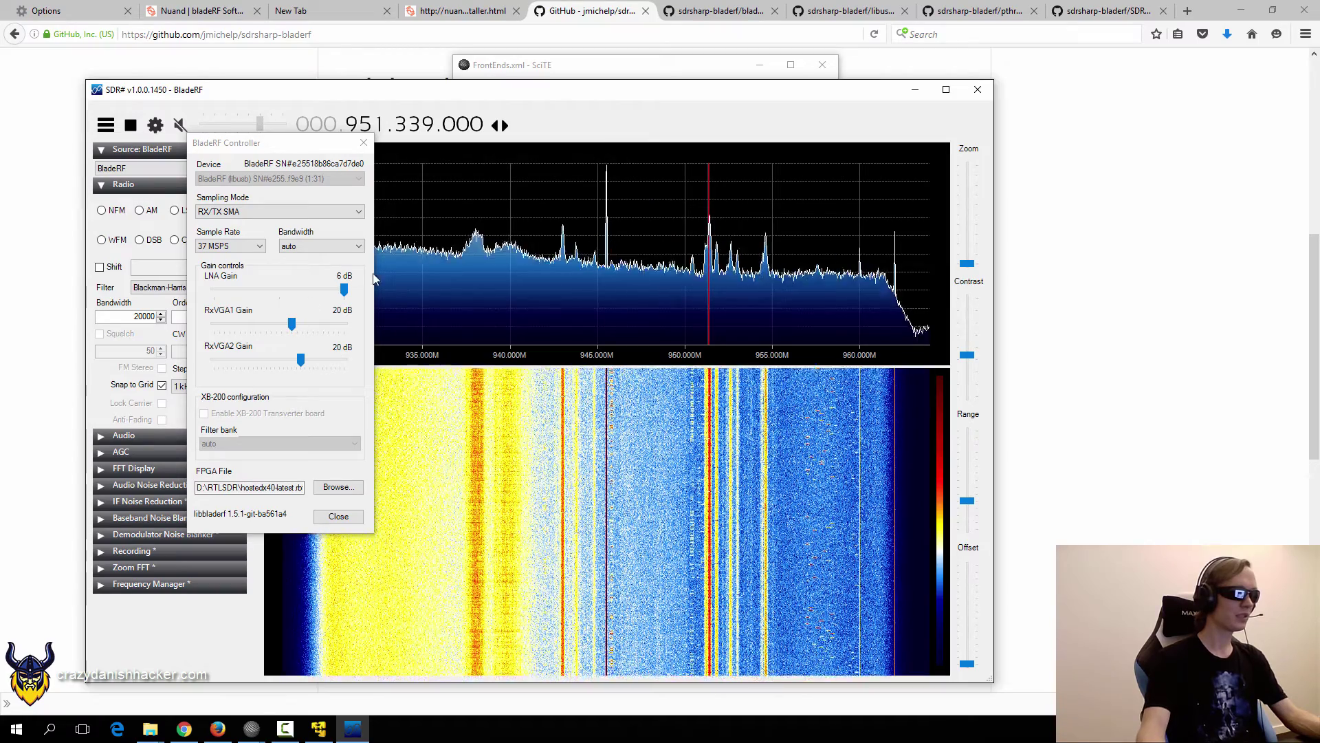
{"action": "mouse_move", "coordinate": [262, 146]}
{"action": "left_mouse_down"}
{"action": "mouse_move", "coordinate": [309, 172]}
{"action": "mouse_move", "coordinate": [296, 175]}
{"action": "mouse_move", "coordinate": [282, 168]}
{"action": "mouse_move", "coordinate": [357, 158]}
{"action": "mouse_move", "coordinate": [281, 157]}
{"action": "mouse_move", "coordinate": [273, 169]}
{"action": "left_mouse_up"}
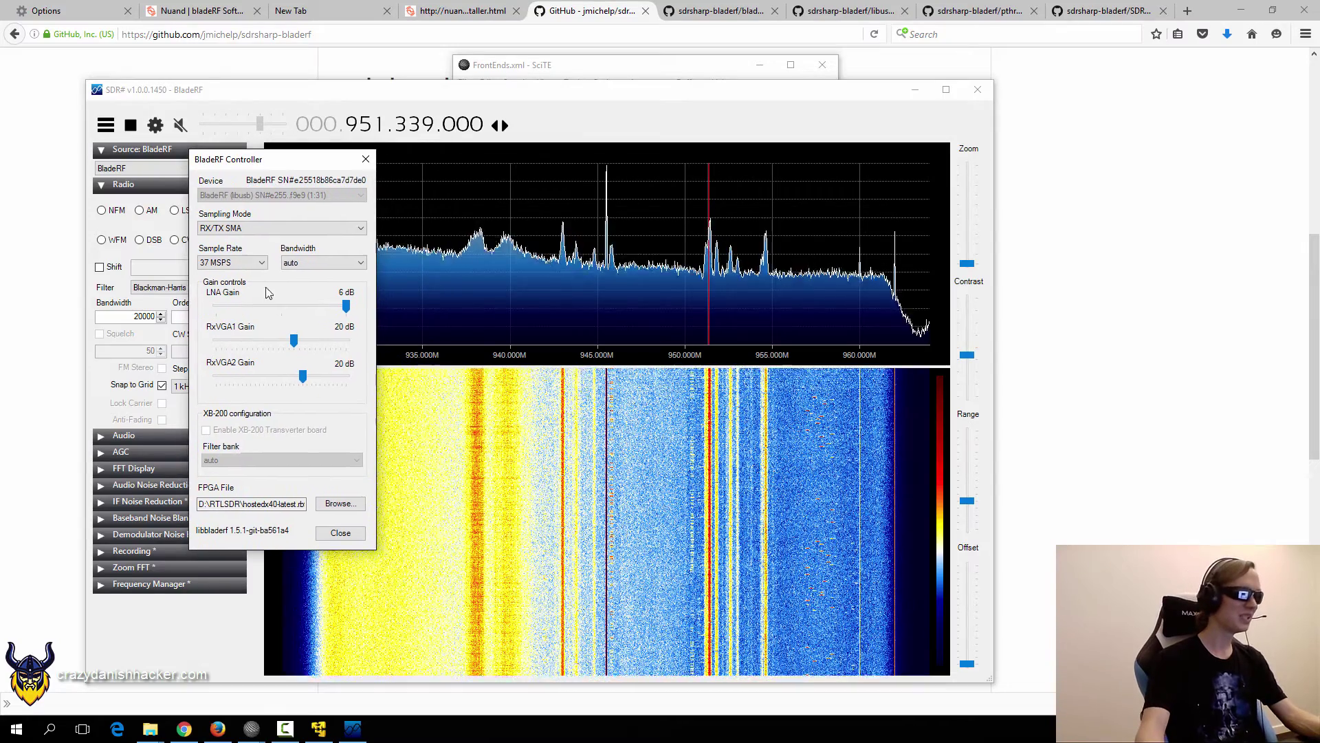
{"action": "left_click", "coordinate": [294, 341]}
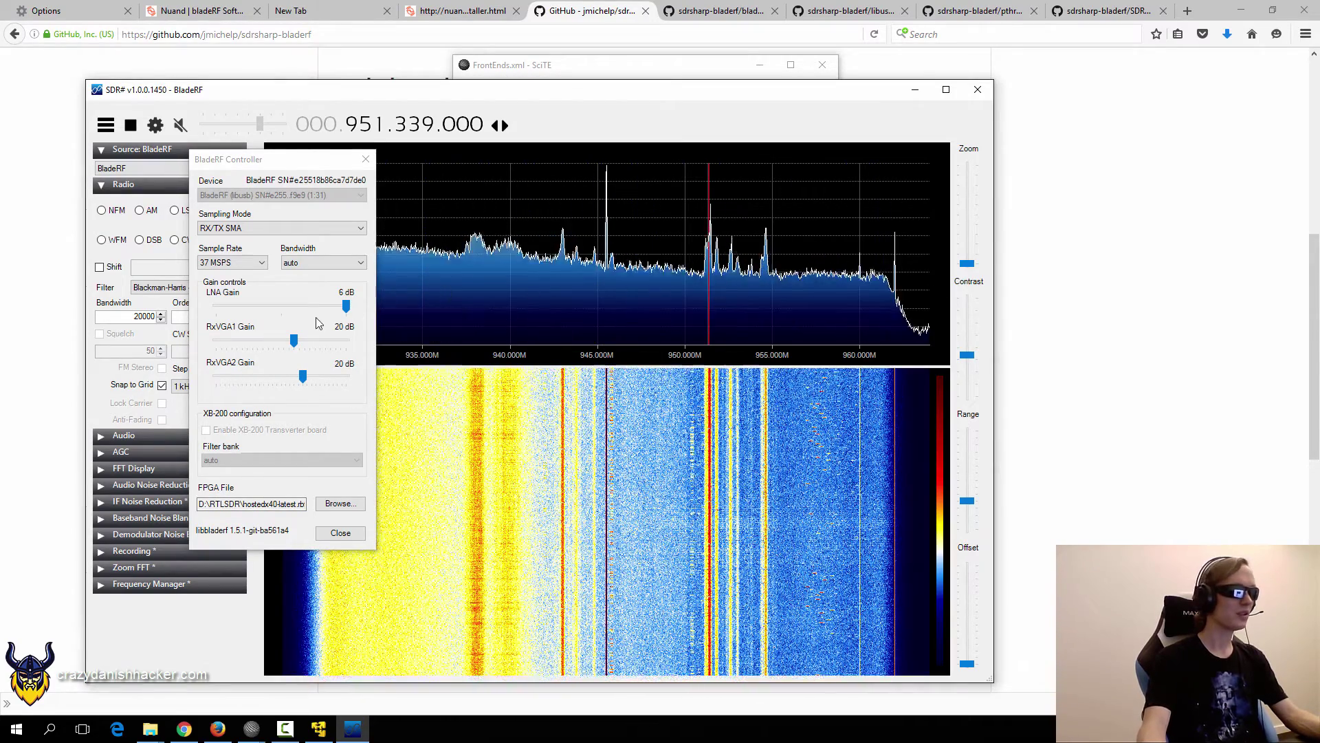
{"action": "left_click_drag", "start_coordinate": [295, 341], "coordinate": [304, 376]}
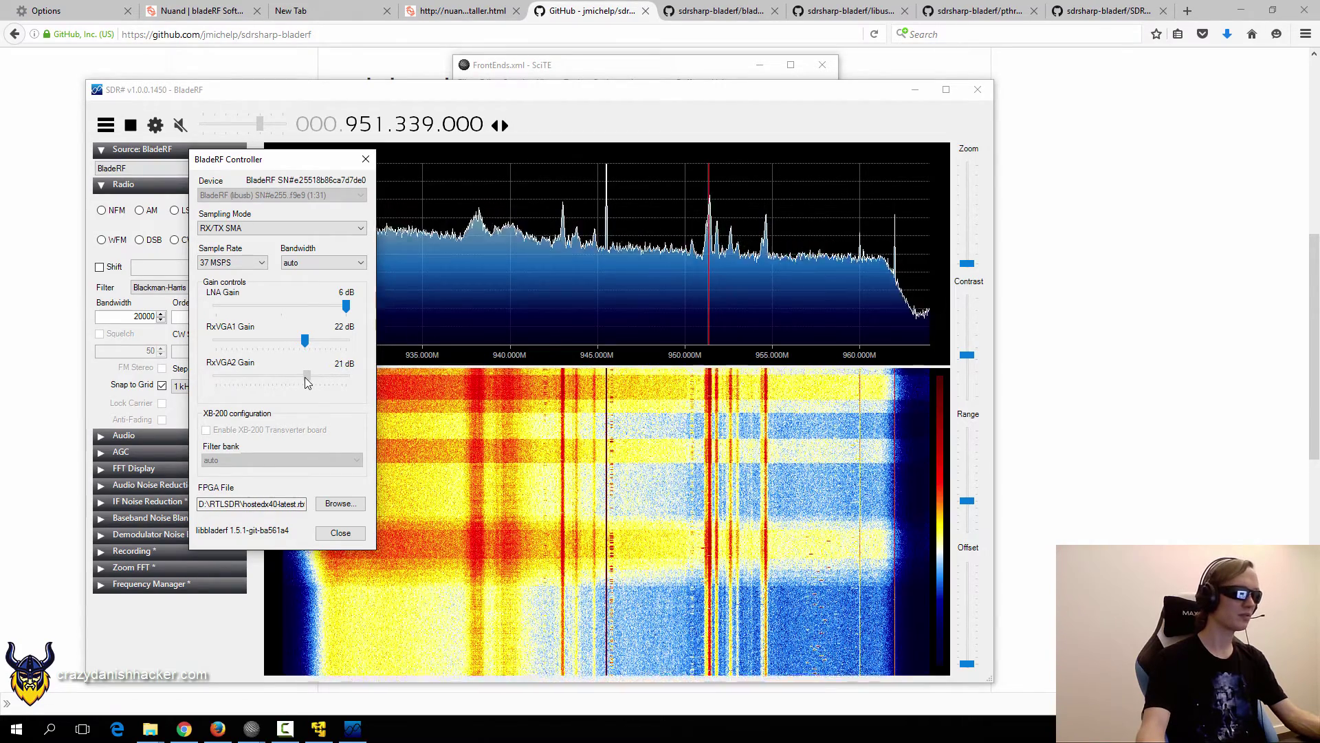
Set RxVGA2 to 21 dB, nudge RxVGA1 to 23 dB, and adjust display range and contrast.
{"action": "left_click", "coordinate": [963, 346]}
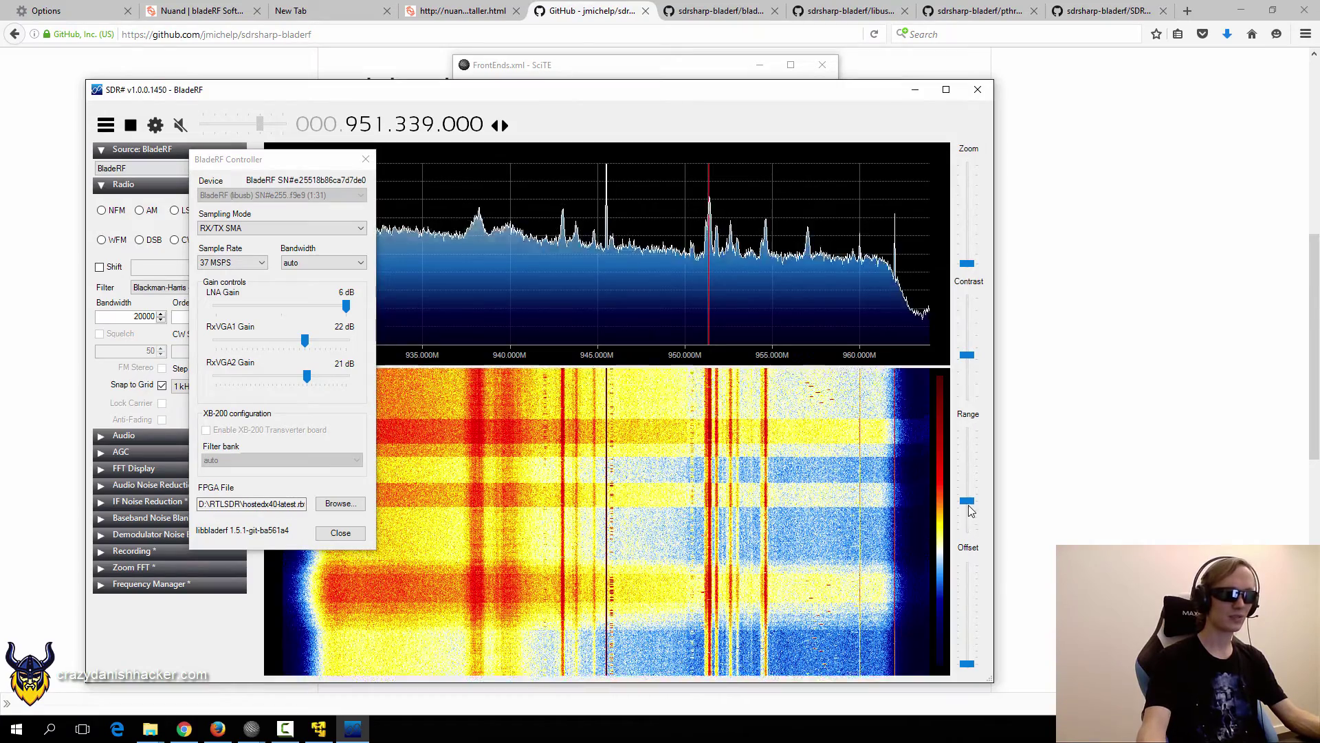
{"action": "left_click_drag", "start_coordinate": [967, 500], "coordinate": [967, 510]}
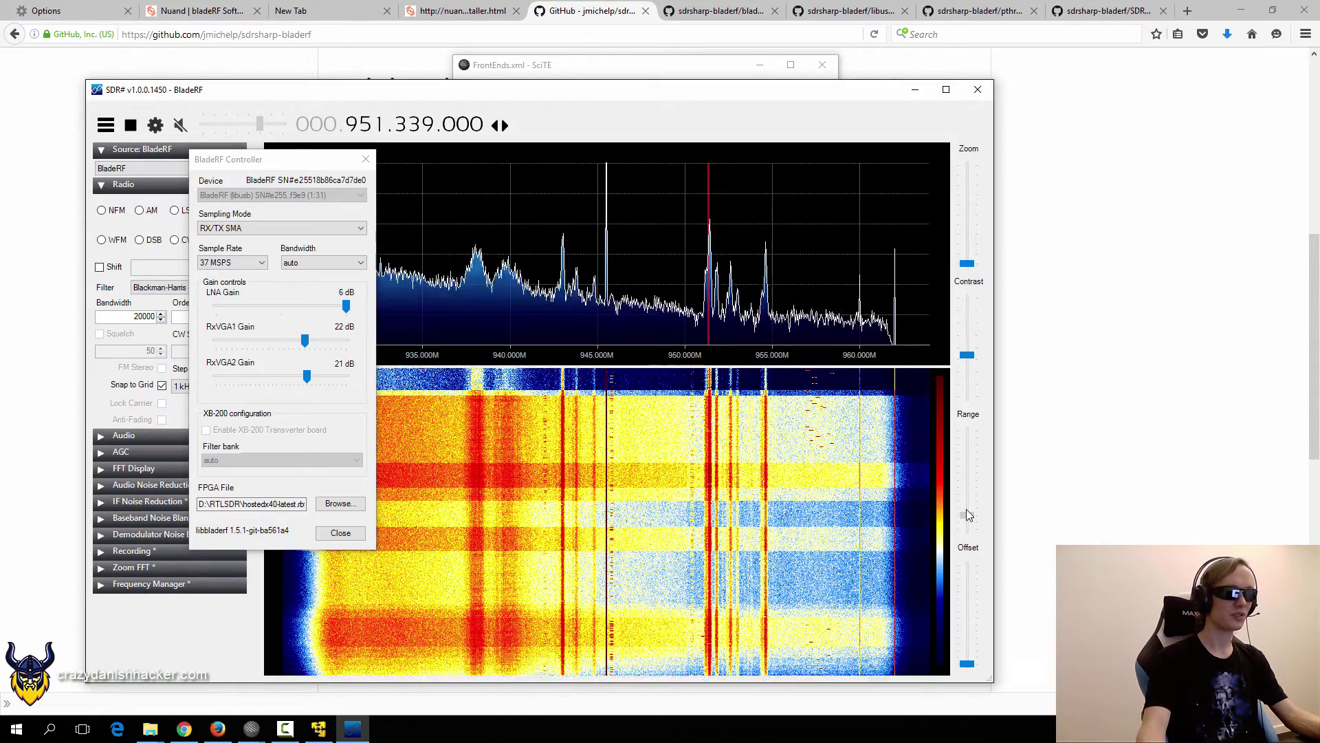
{"action": "left_click_drag", "start_coordinate": [304, 340], "coordinate": [316, 377]}
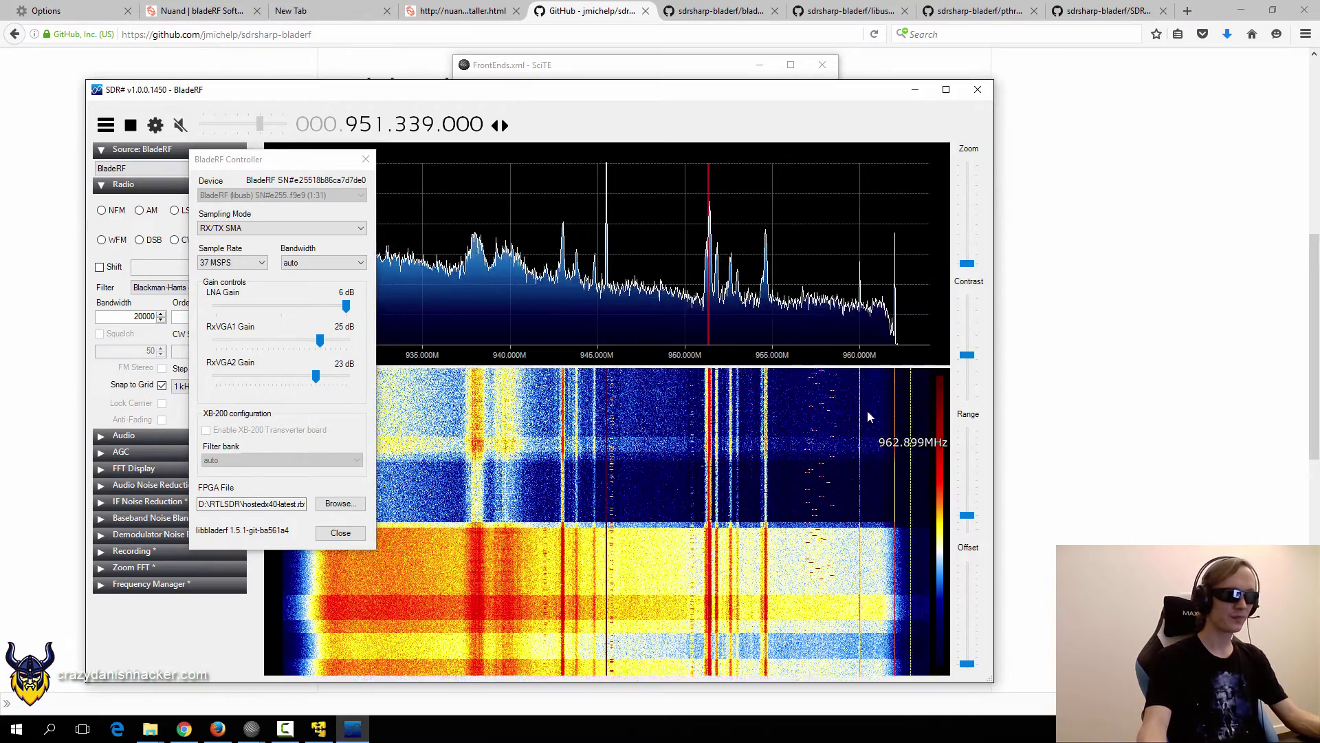
{"action": "left_click_drag", "start_coordinate": [967, 355], "coordinate": [967, 359]}
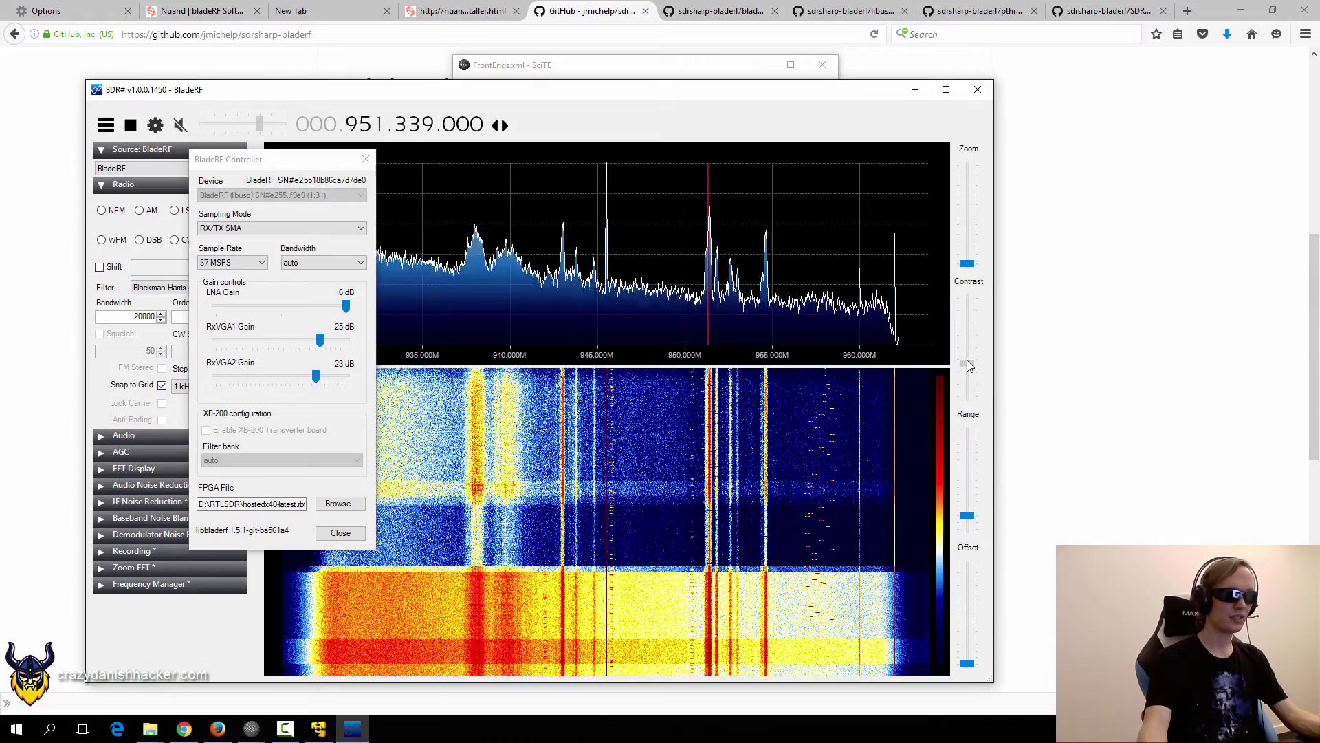
{"action": "left_click", "coordinate": [966, 507]}
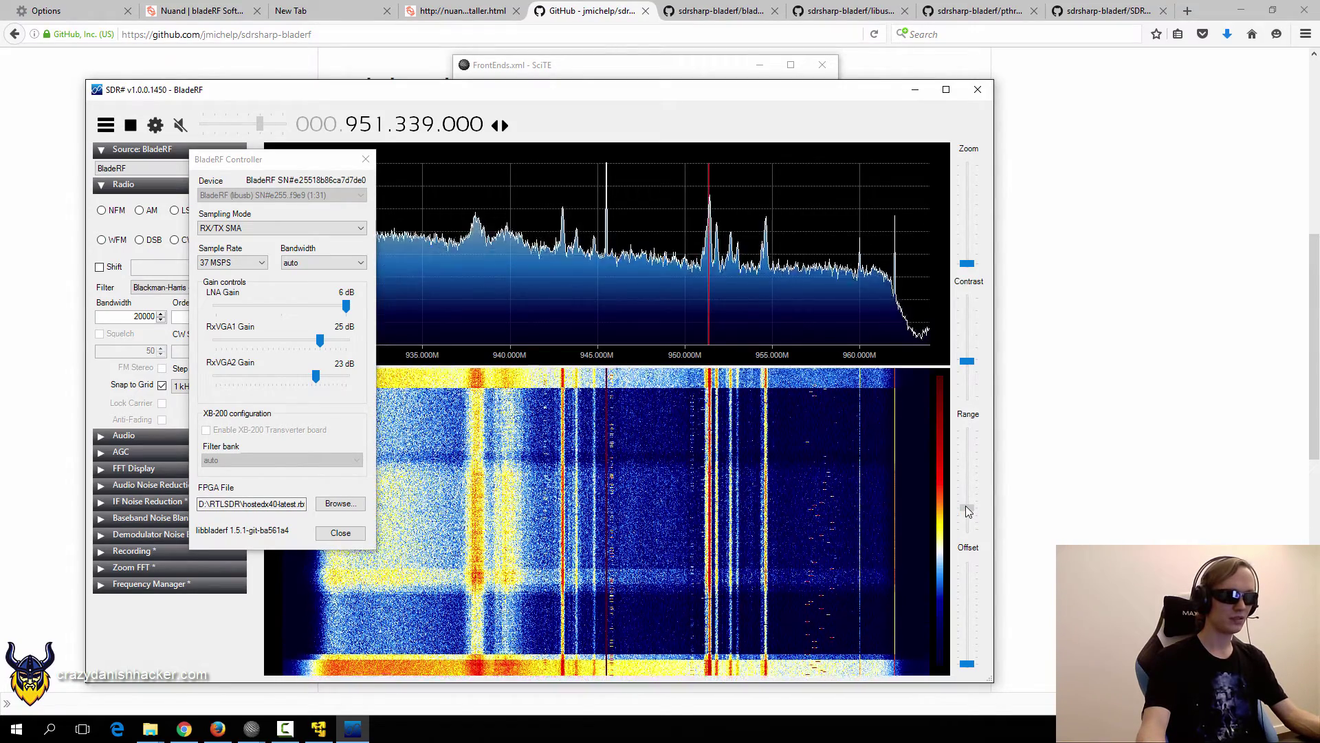
{"action": "left_click_drag", "start_coordinate": [966, 506], "coordinate": [967, 511]}
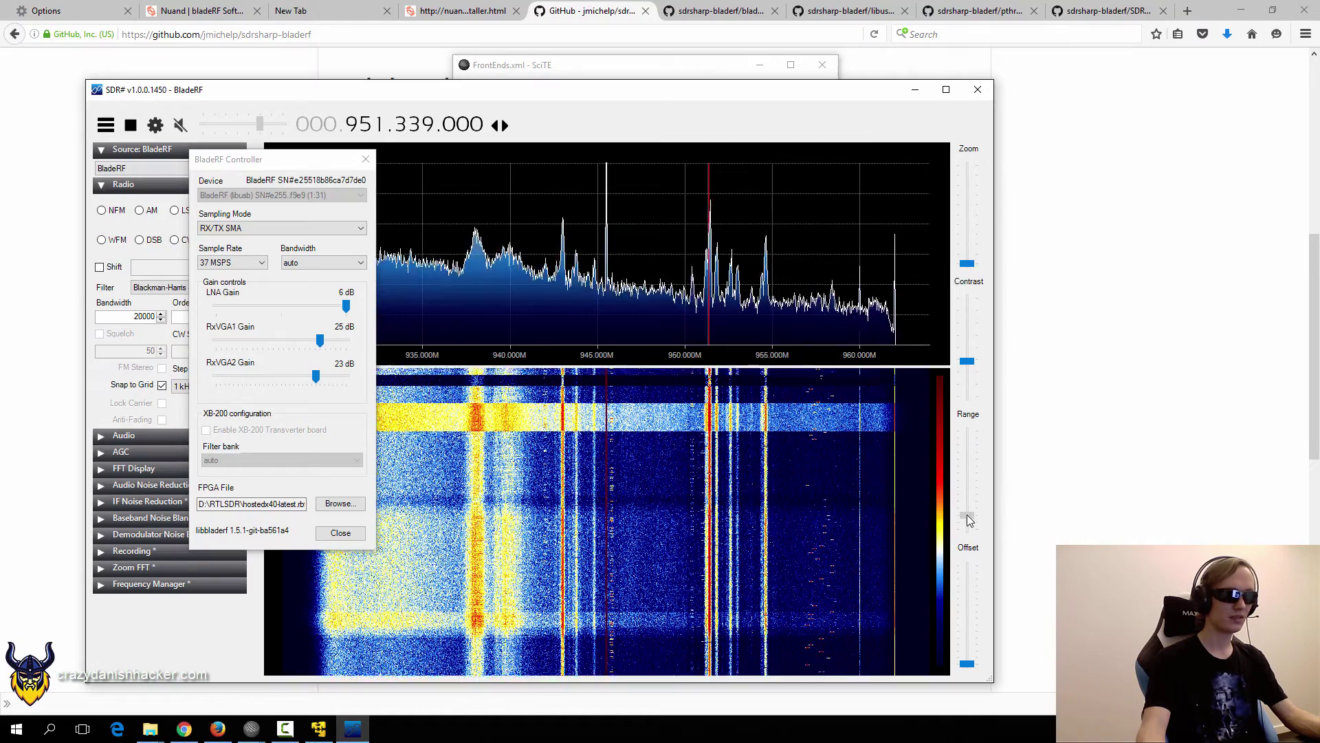
Settle the gains at RxVGA1 25 dB and RxVGA2 24 dB and rescale the spectrum range.
{"action": "left_click_drag", "start_coordinate": [319, 341], "coordinate": [333, 346]}
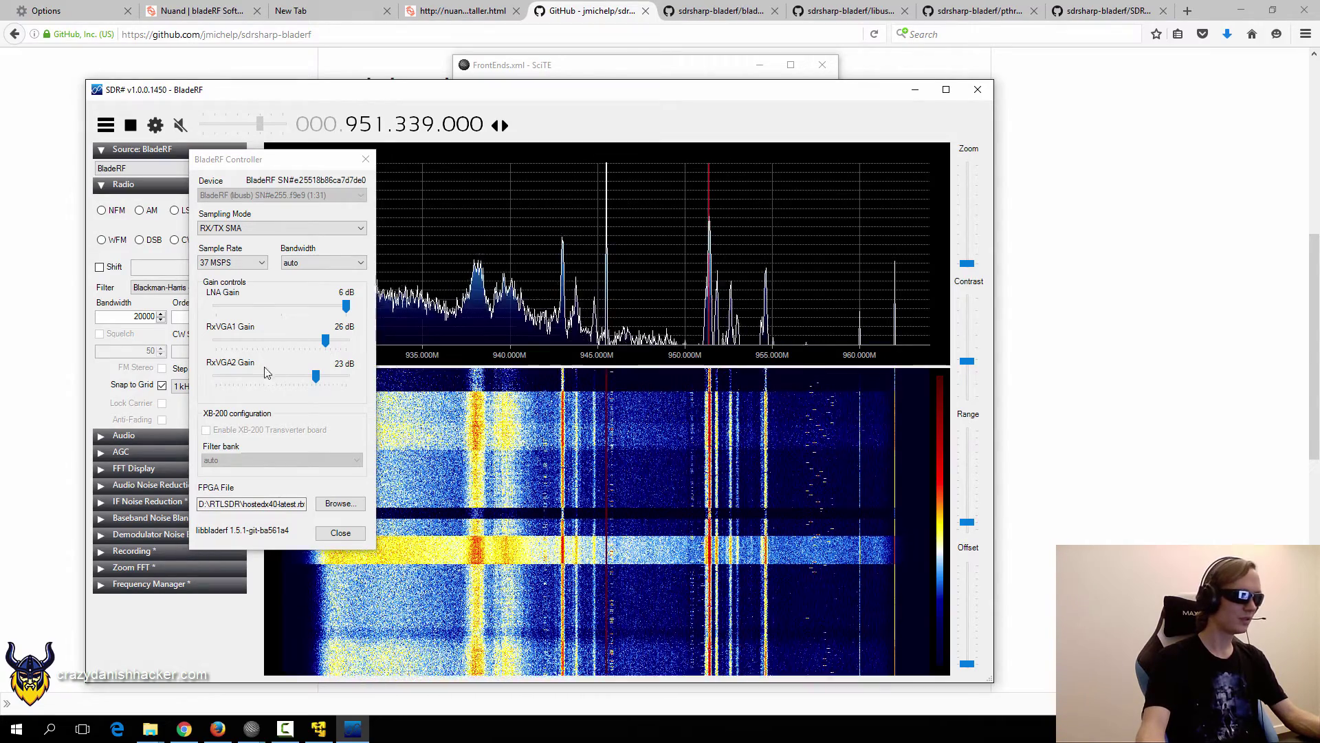
{"action": "left_click_drag", "start_coordinate": [316, 376], "coordinate": [330, 378]}
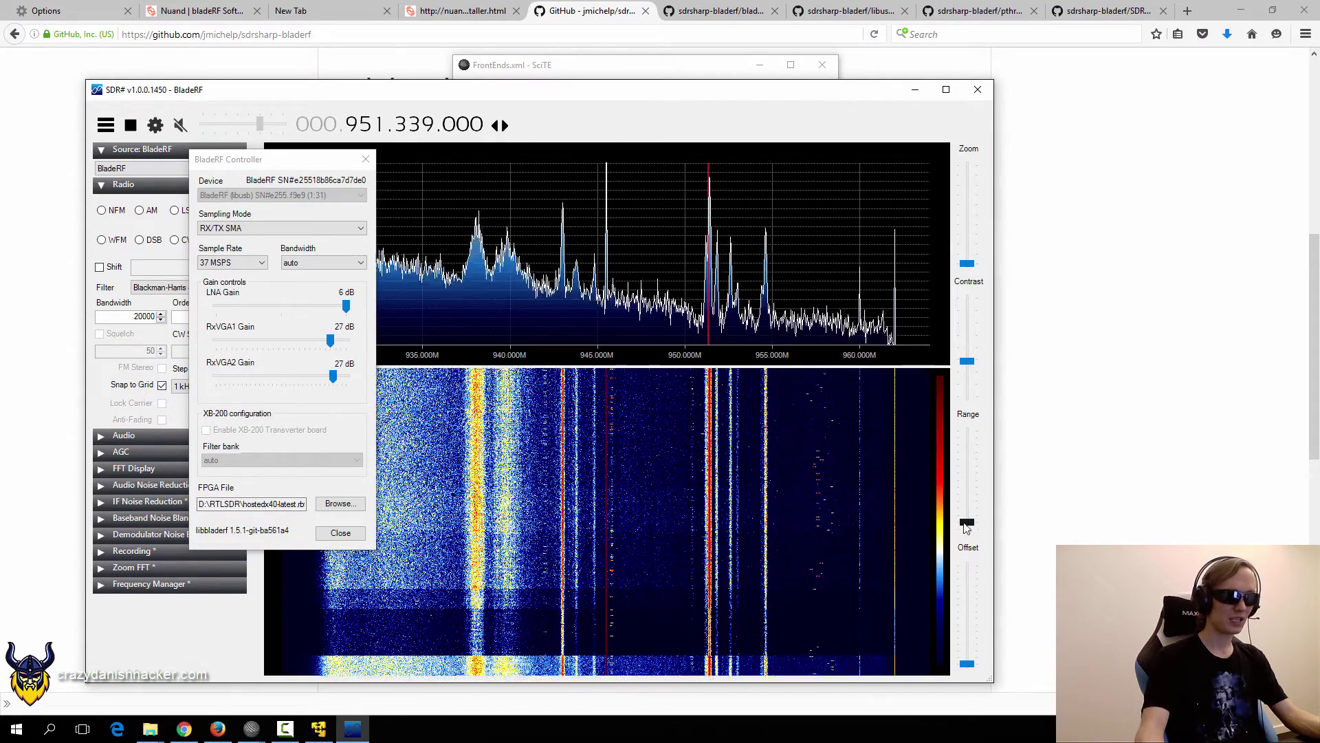
{"action": "left_click_drag", "start_coordinate": [965, 528], "coordinate": [964, 521]}
{"action": "left_click_drag", "start_coordinate": [331, 380], "coordinate": [319, 342]}
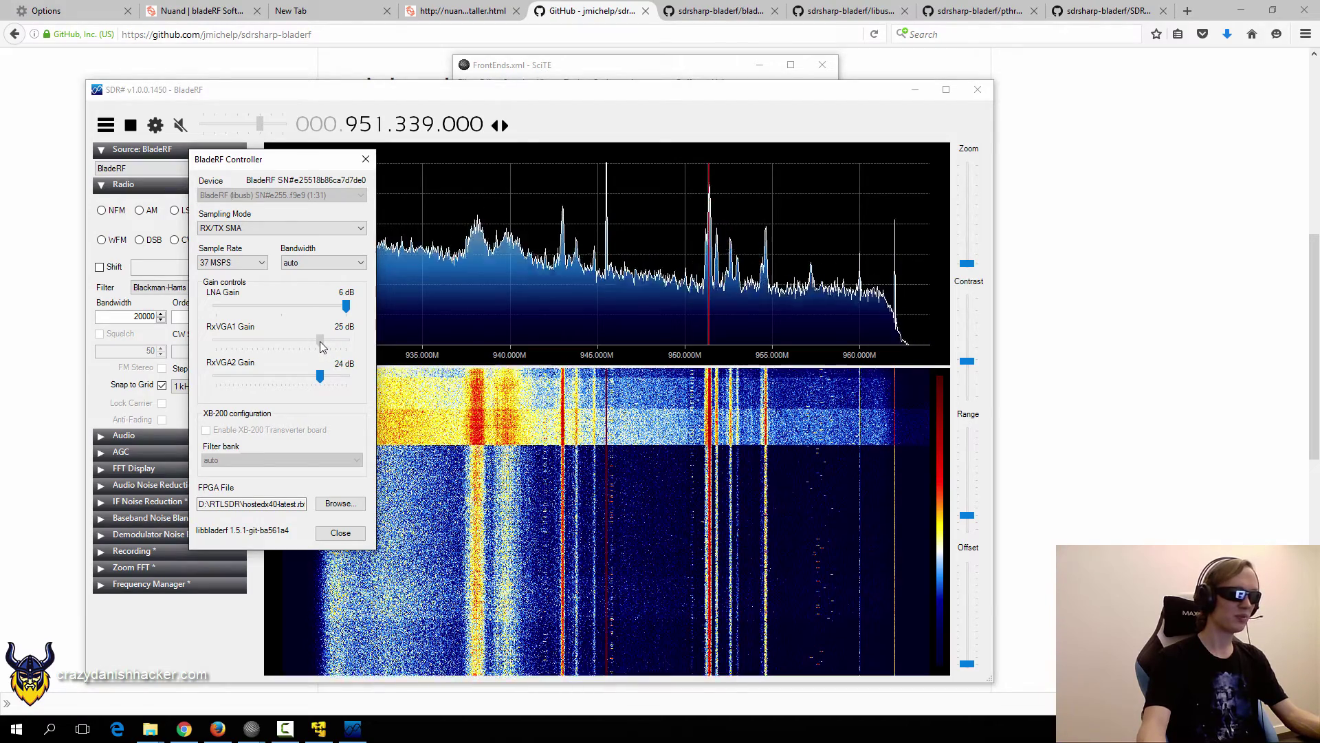
Close the BladeRF Controller, zoom in and tune onto the 951.402 MHz GSM carrier.
{"action": "left_click", "coordinate": [340, 532]}
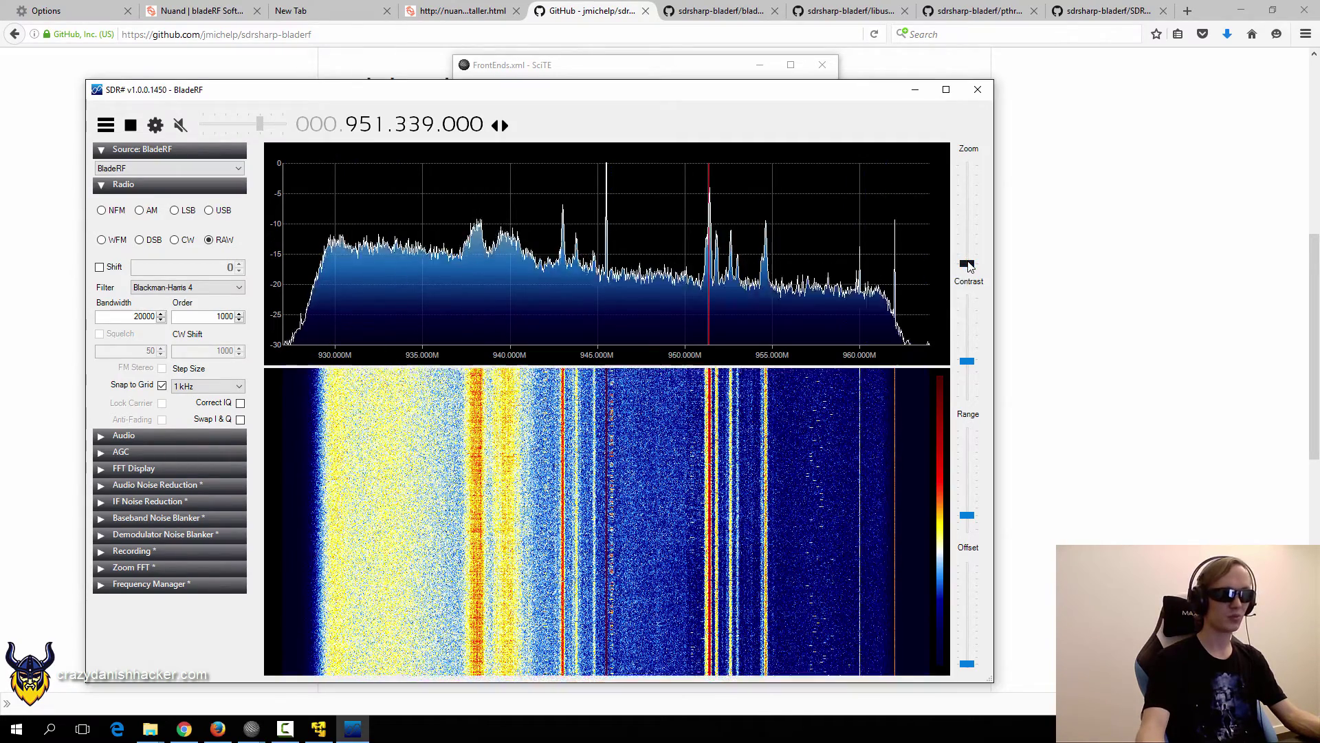
{"action": "left_click_drag", "start_coordinate": [968, 266], "coordinate": [968, 234]}
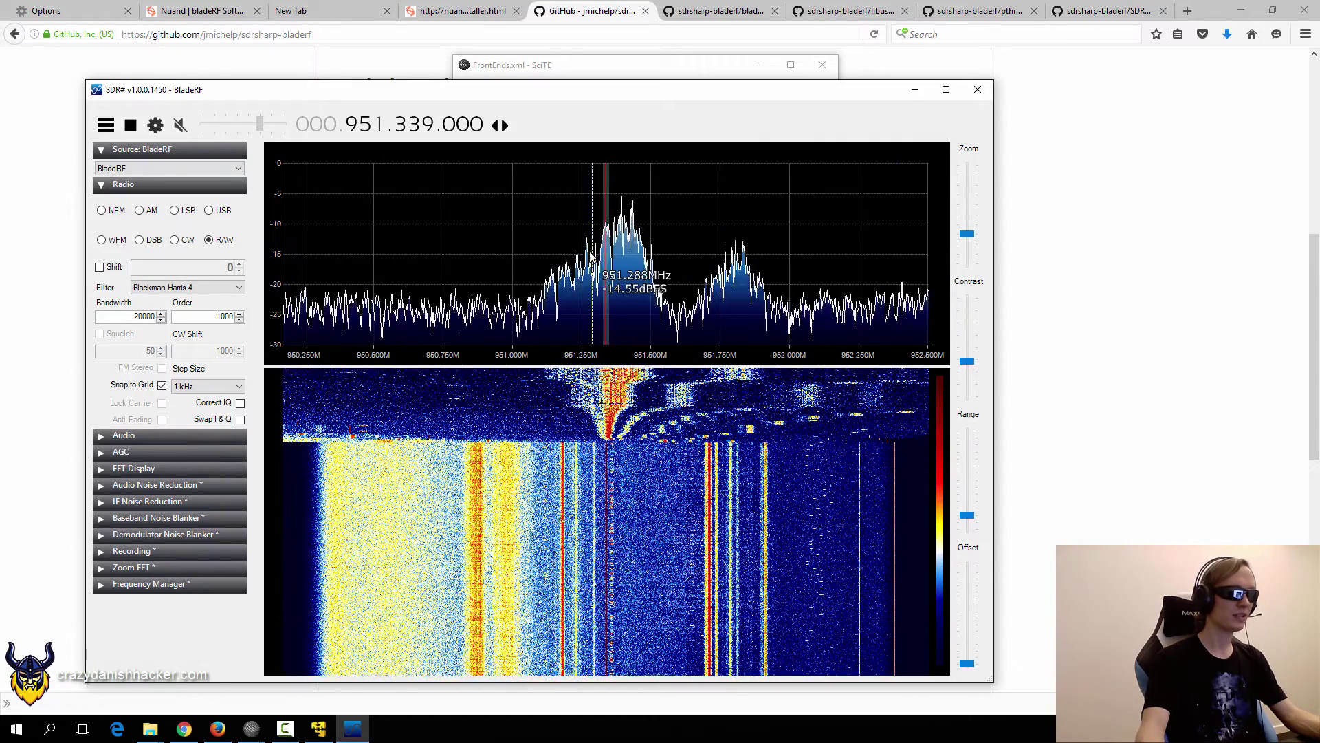
{"action": "left_click", "coordinate": [626, 266]}
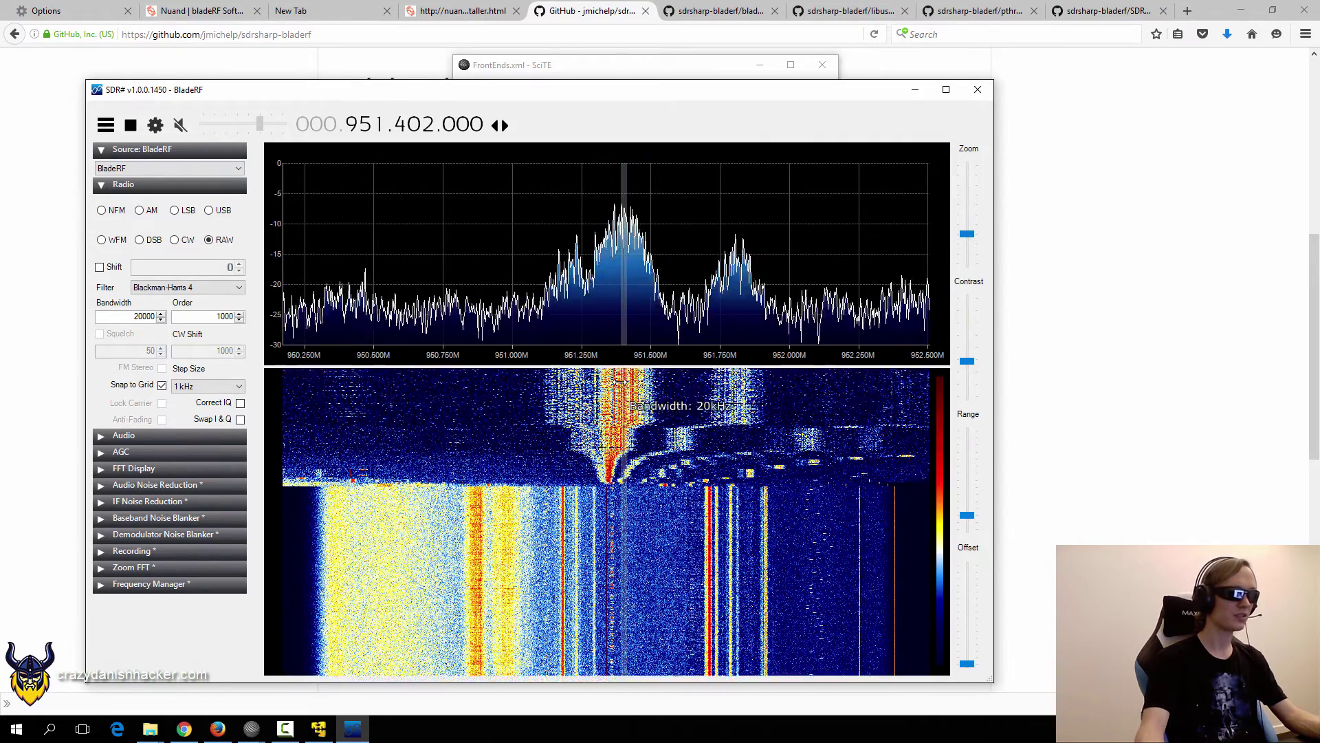
{"action": "left_click_drag", "start_coordinate": [968, 235], "coordinate": [969, 264]}
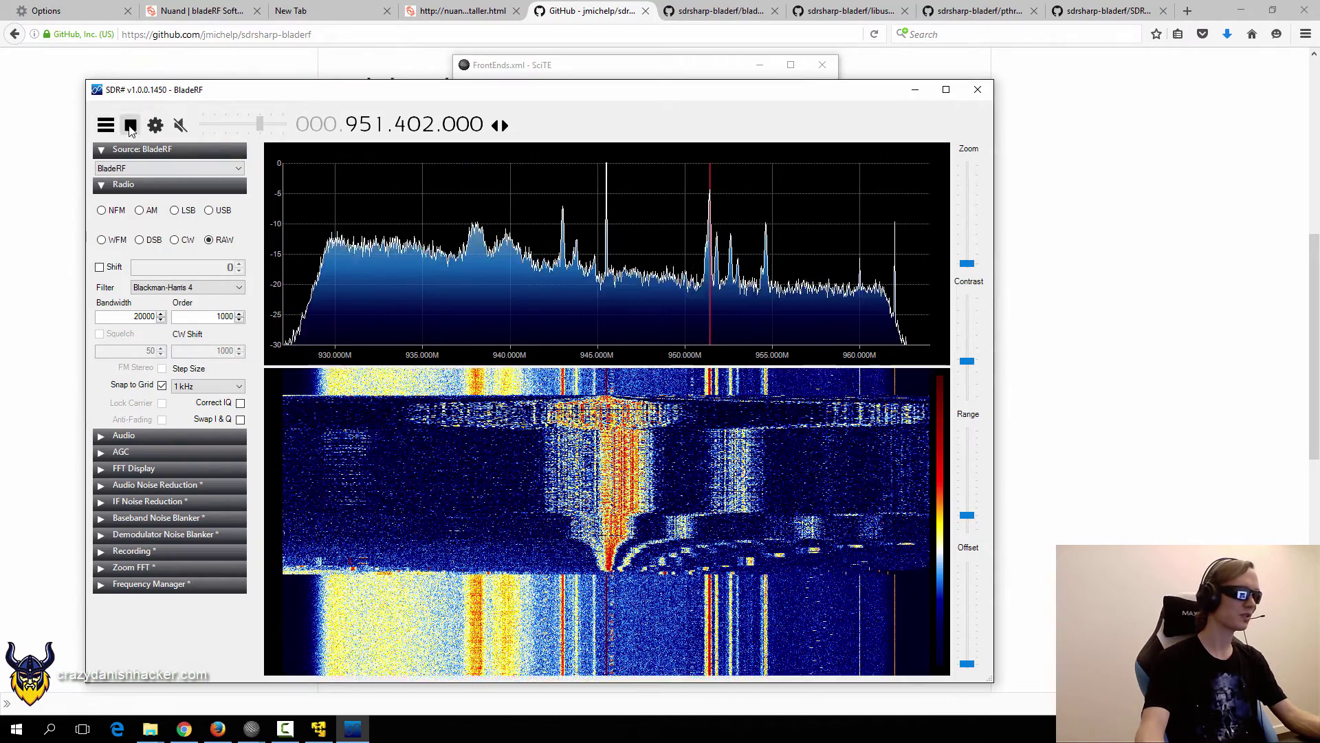
Stop reception and shift the SDR# window slightly to the right.
{"action": "left_click", "coordinate": [130, 126]}
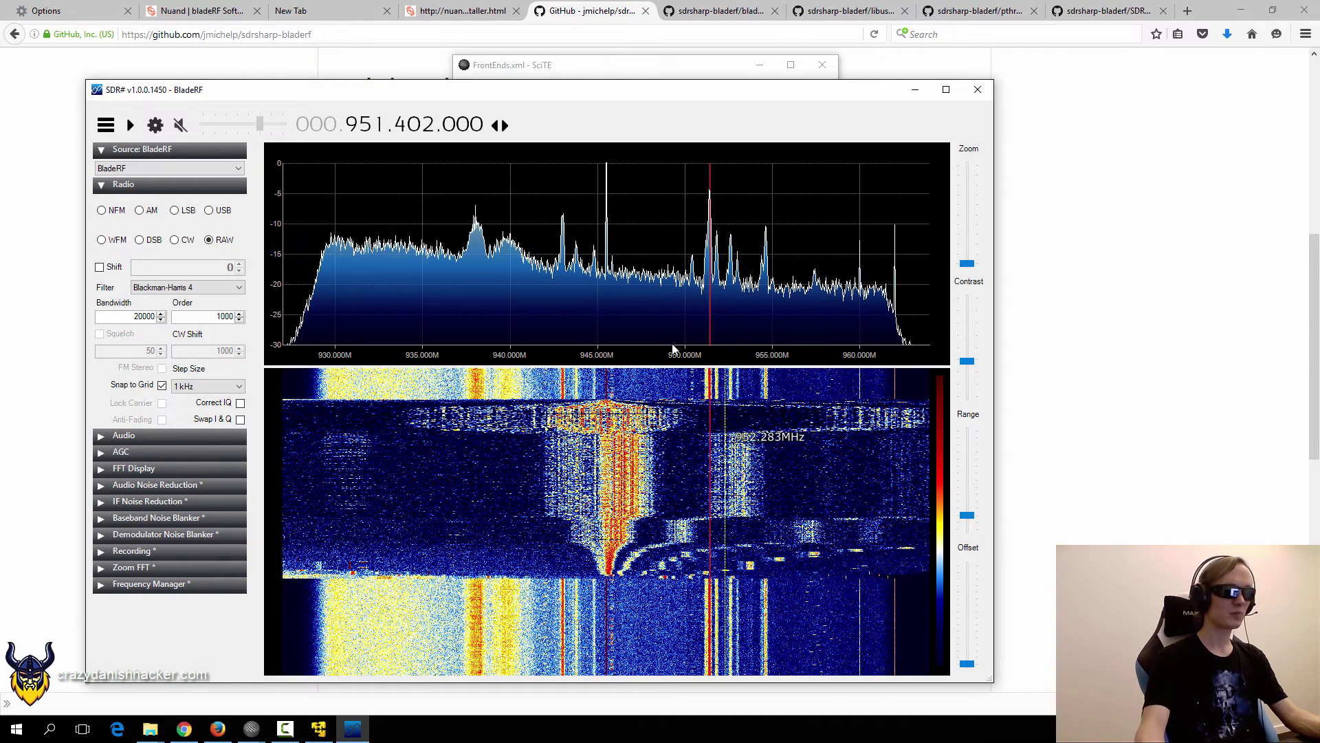
{"action": "left_click_drag", "start_coordinate": [713, 97], "coordinate": [769, 84]}
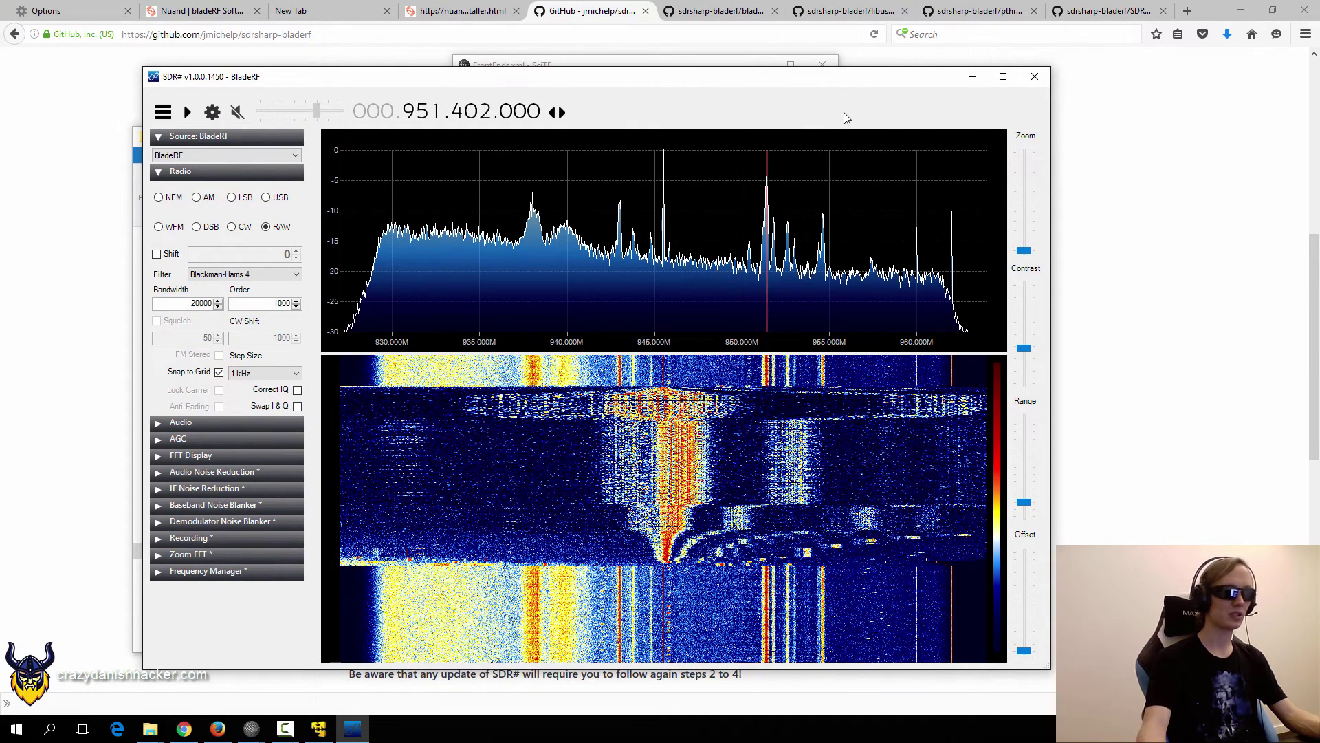